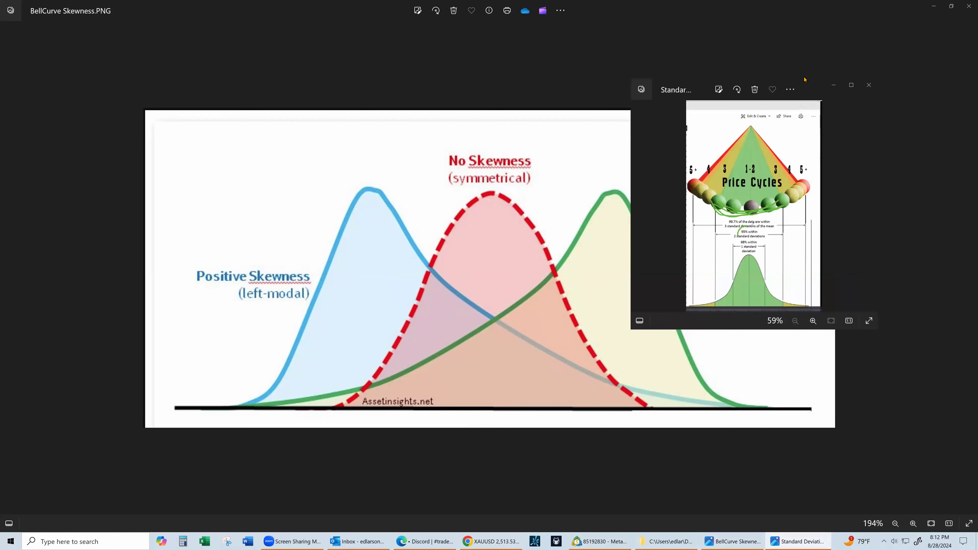
# Maximize the Standard Deviation Levels image and zoom to 133% to examine the price cycle and bell curve diagram
pyautogui.click(851, 86)
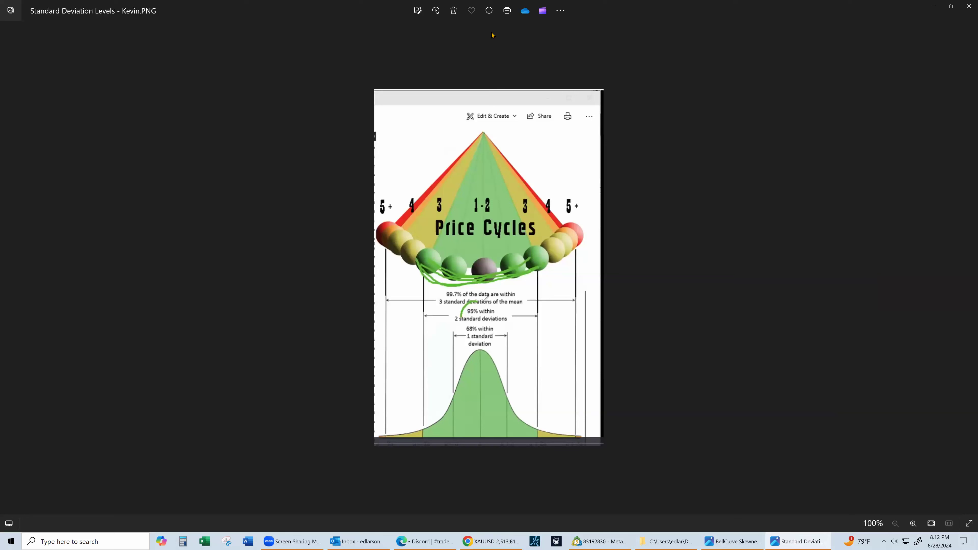
pyautogui.scroll(4, 775, 241)
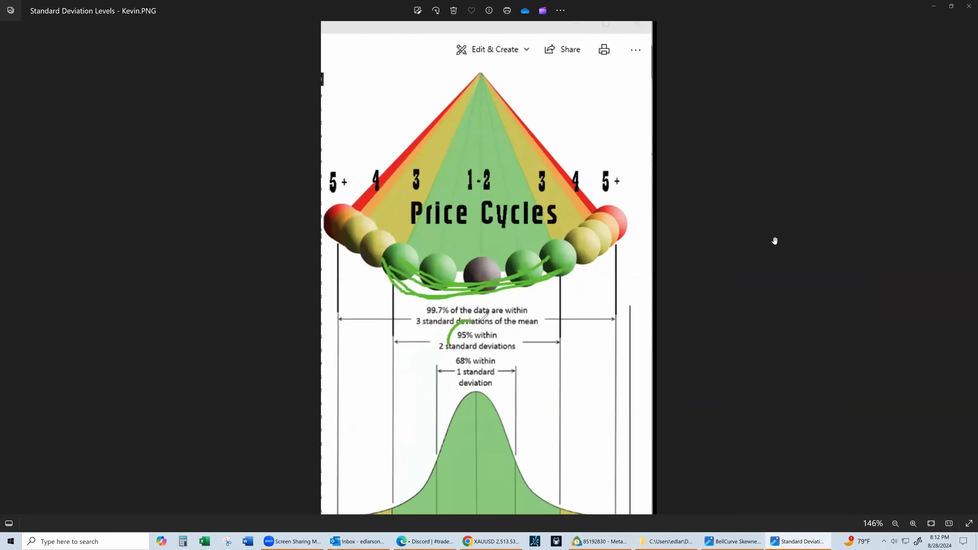
pyautogui.scroll(-2, 774, 231)
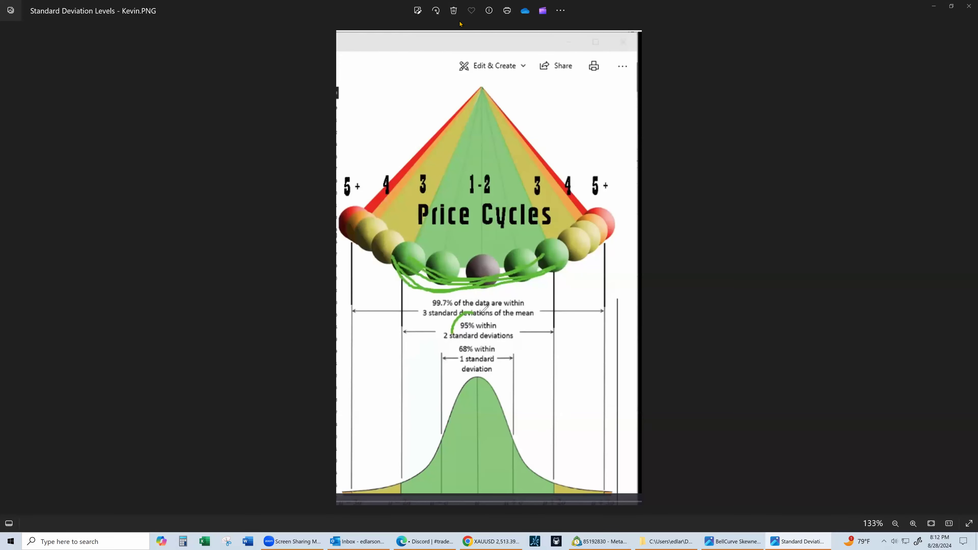
# Rotate the Standard Deviation Levels image clockwise through a full turn back to upright and enlarge it to 121%
pyautogui.click(439, 10)
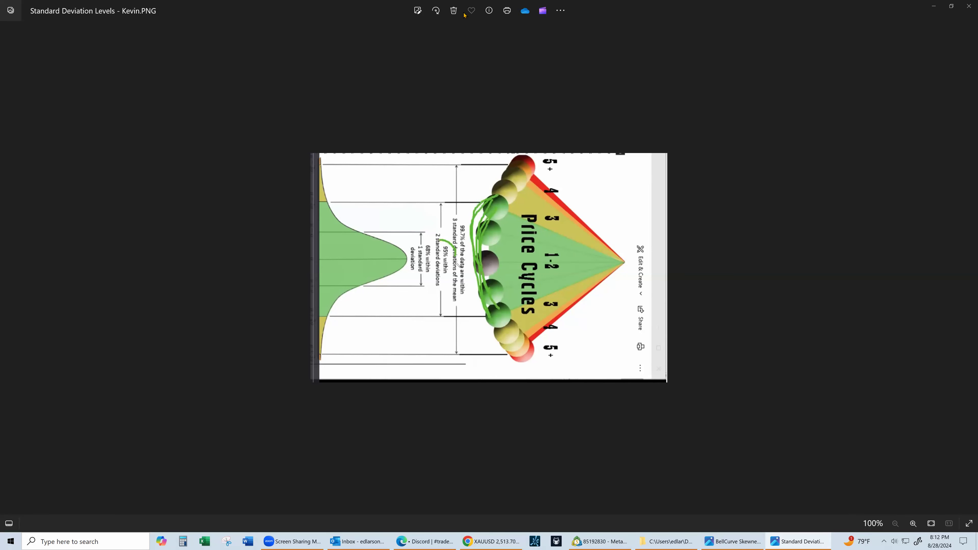
pyautogui.click(436, 13)
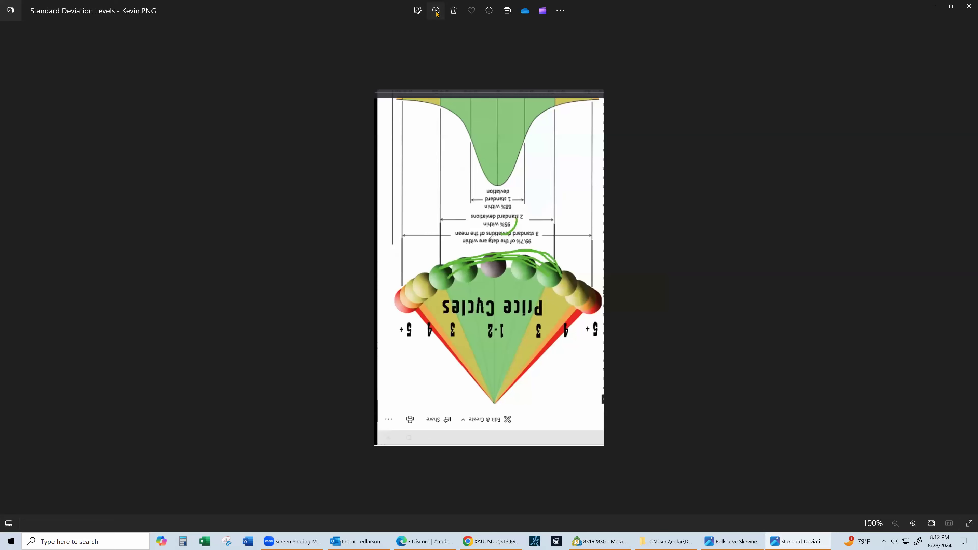
pyautogui.click(436, 13)
pyautogui.click(436, 13)
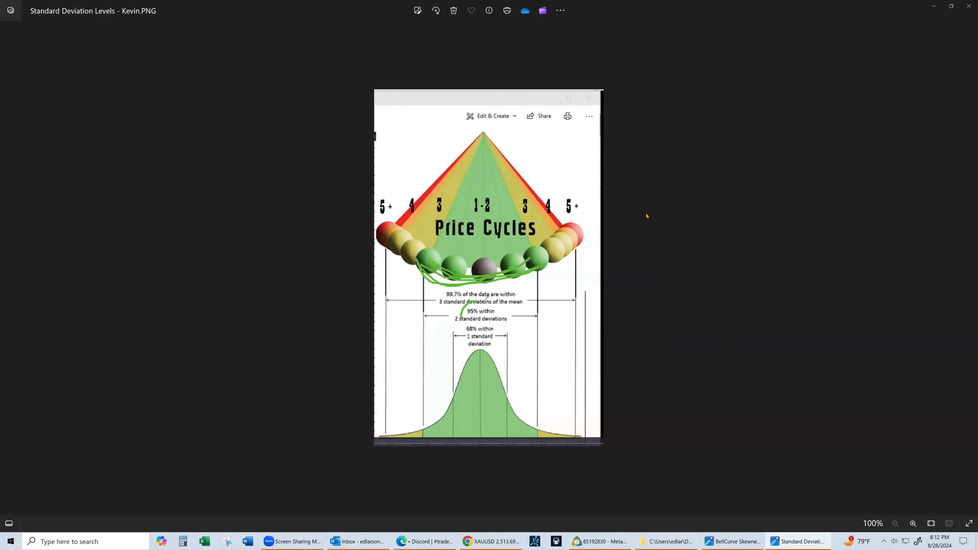
pyautogui.scroll(2, 646, 216)
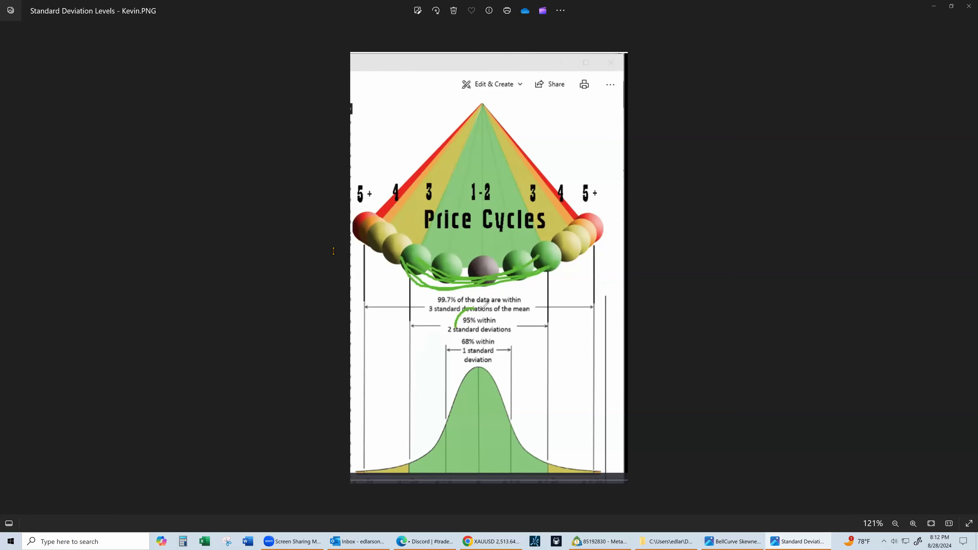
# Switch to the TradingView charts and draw a short position at the recent high of 1-minute XAUUSD with its target at 2,512.17
pyautogui.hotkey('alt', 'Tab')
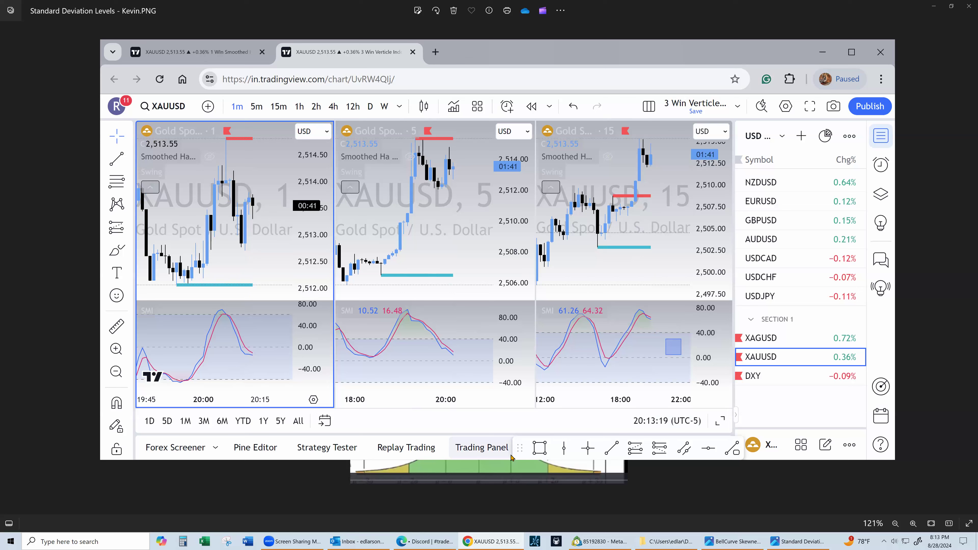
pyautogui.click(656, 451)
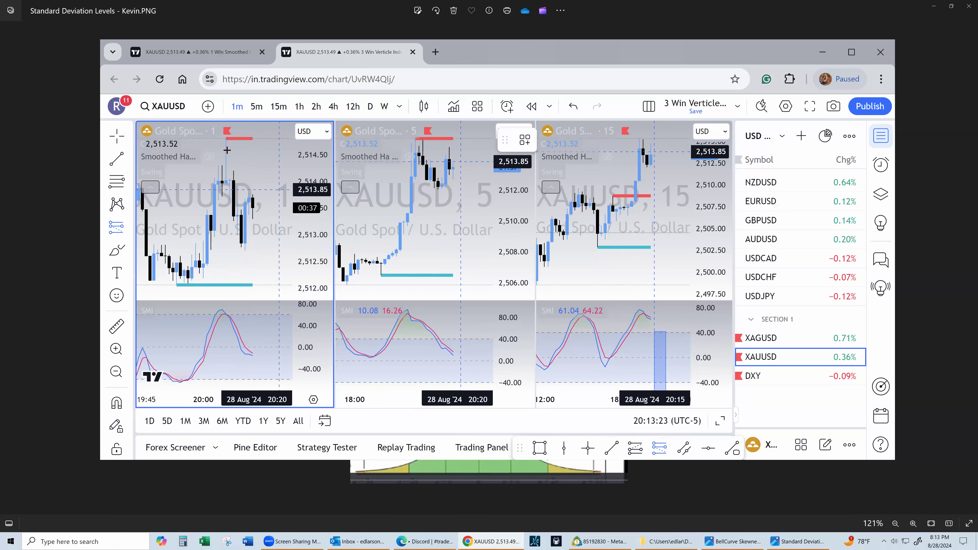
pyautogui.click(284, 188)
pyautogui.moveTo(218, 264); pyautogui.dragTo(171, 263)
pyautogui.click(658, 449)
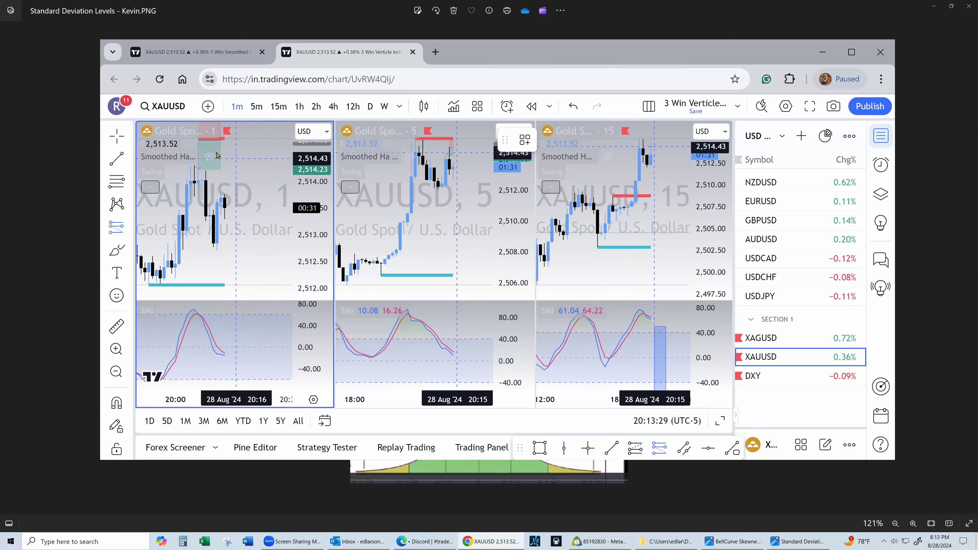
pyautogui.click(209, 143)
pyautogui.moveTo(210, 174); pyautogui.dragTo(214, 279)
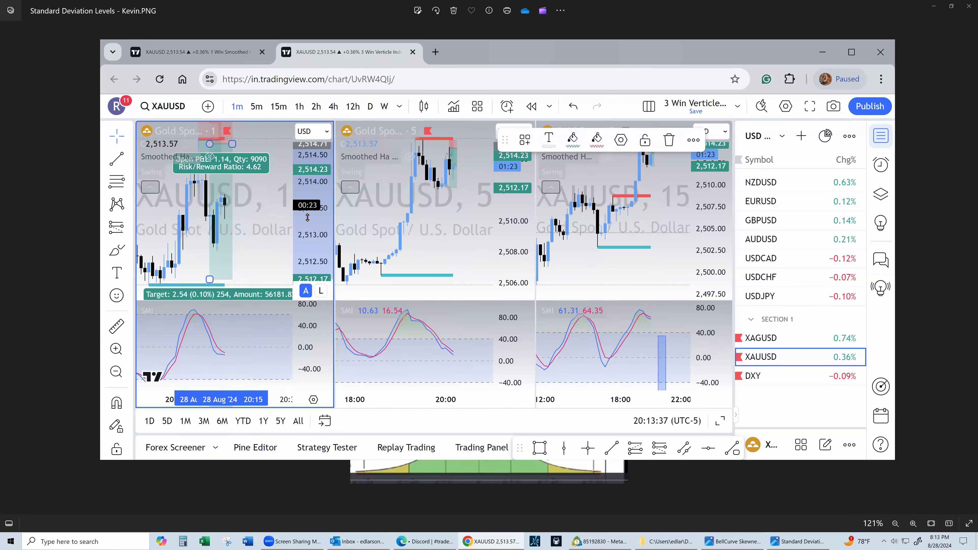
# Compress the 1-minute chart's price scale to fit the whole short position, and move the position's floating toolbar off the charts
pyautogui.moveTo(308, 232); pyautogui.dragTo(307, 248)
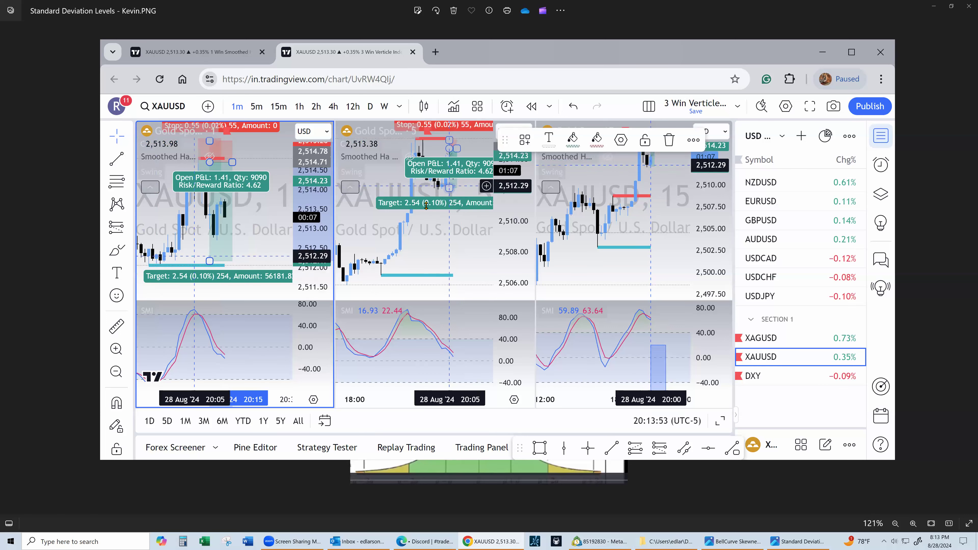
pyautogui.moveTo(507, 138); pyautogui.dragTo(518, 447)
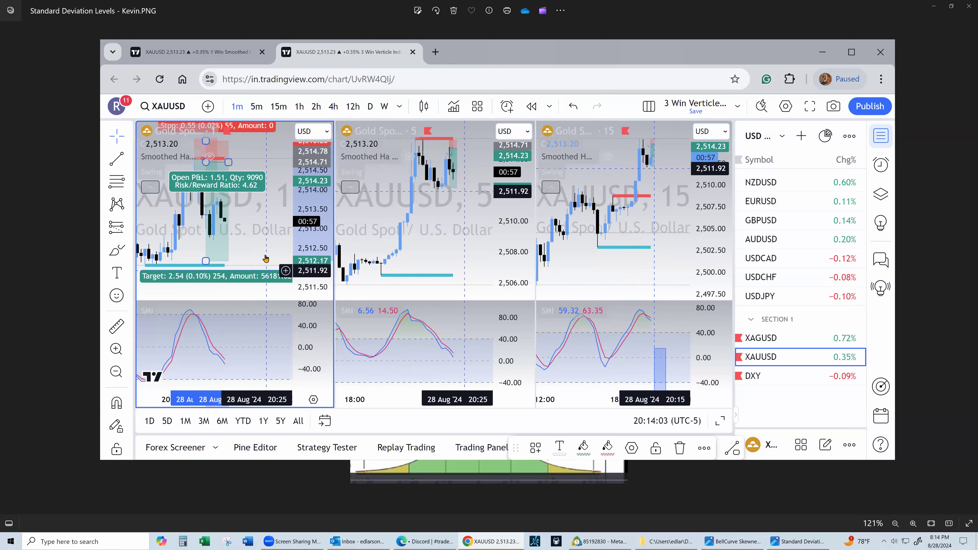
pyautogui.click(257, 223)
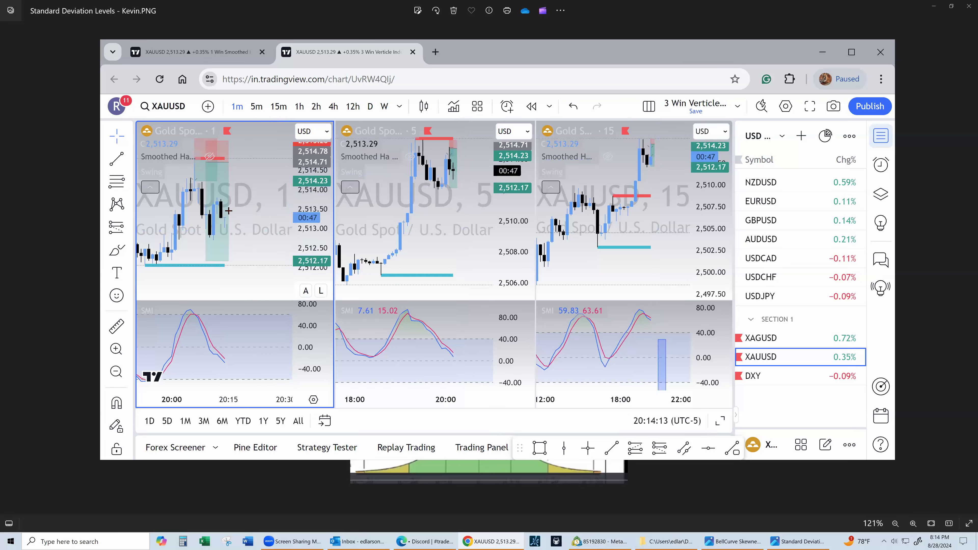
pyautogui.moveTo(206, 164)
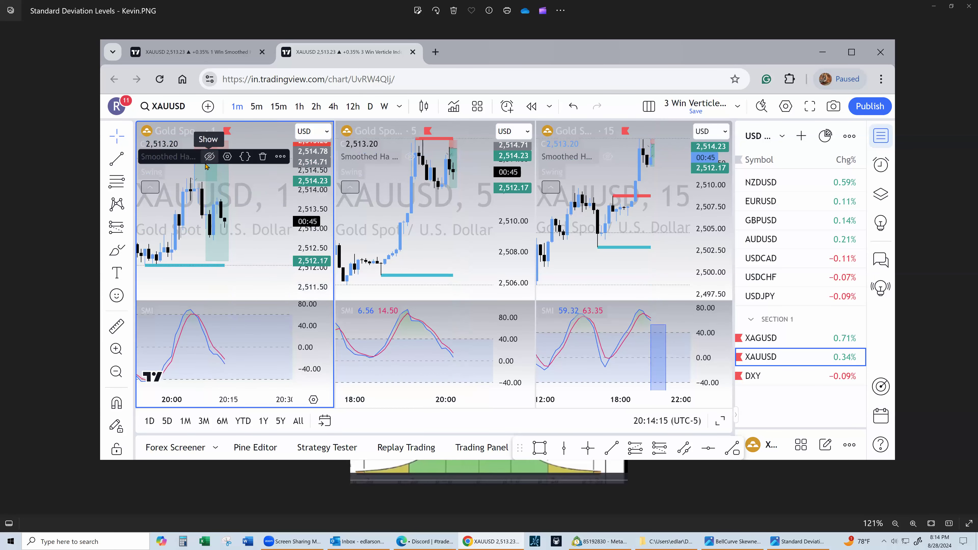
pyautogui.click(222, 234)
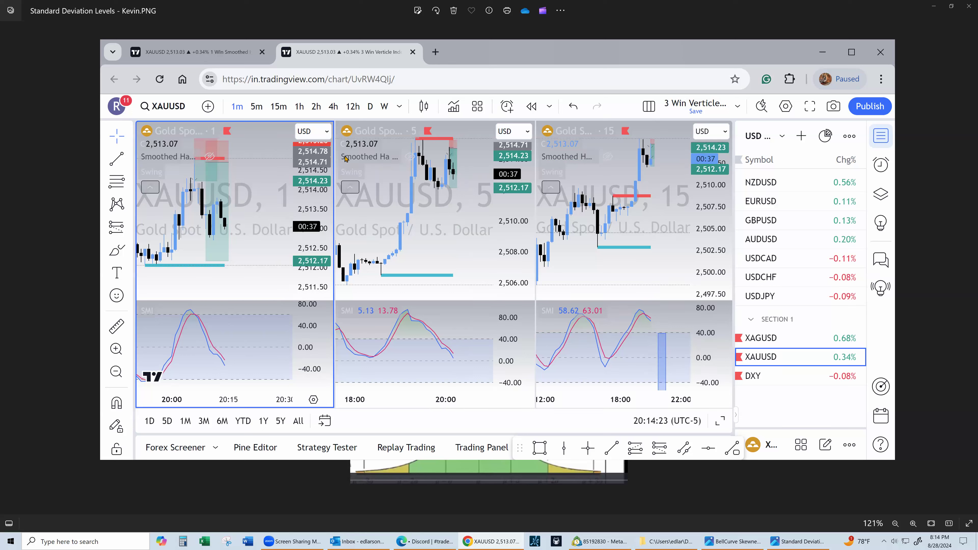
# Return to the image viewer and close the Standard Deviation Levels and BellCurve Skewness images
pyautogui.hotkey('alt', 'Tab')
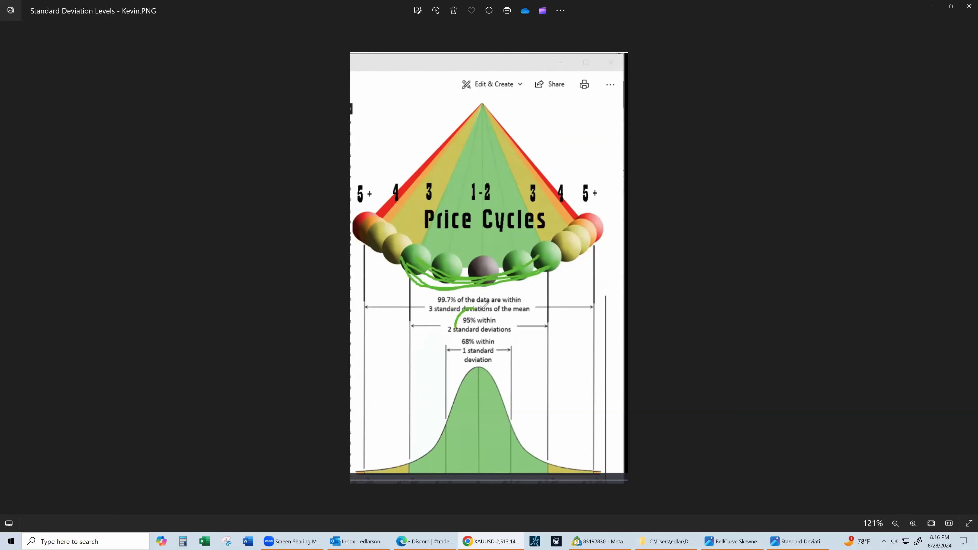
pyautogui.click(556, 541)
pyautogui.click(949, 11)
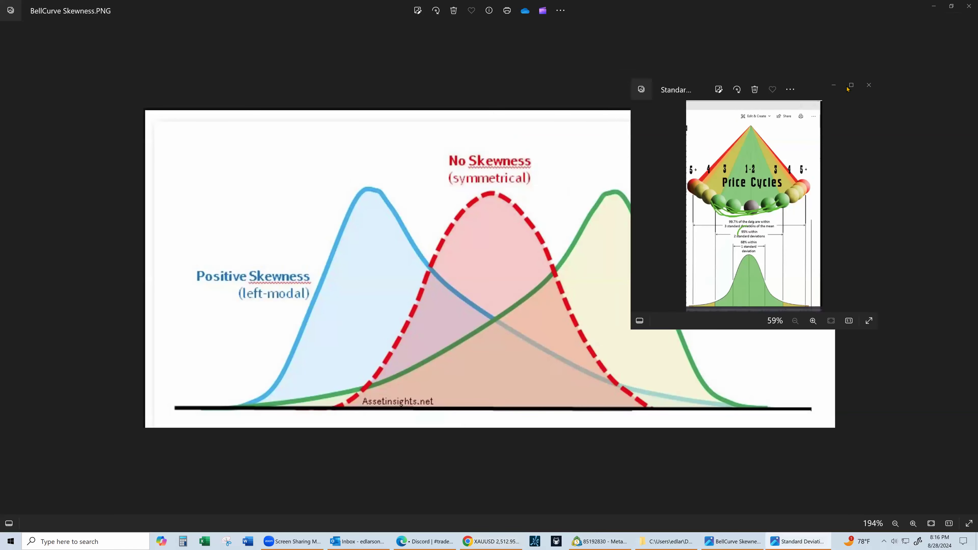
pyautogui.click(866, 85)
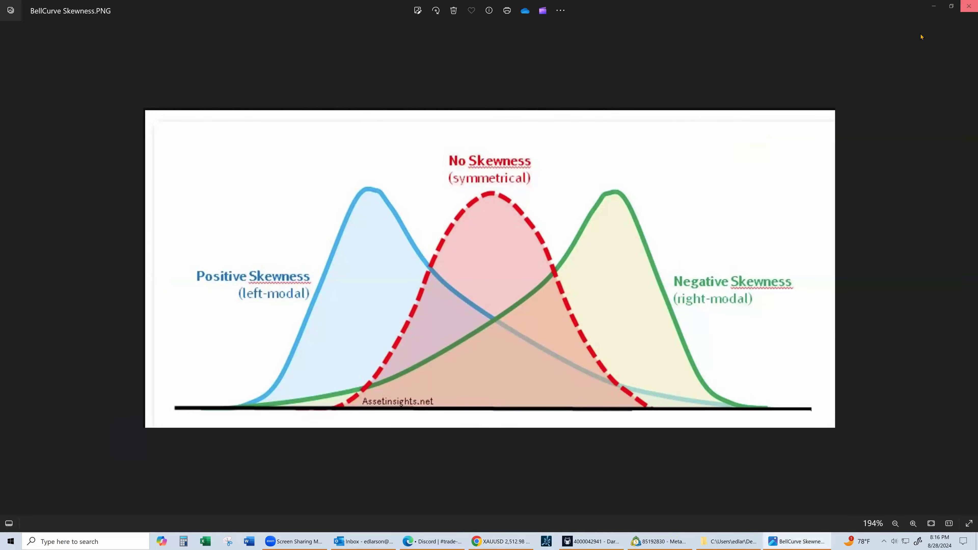
pyautogui.click(968, 5)
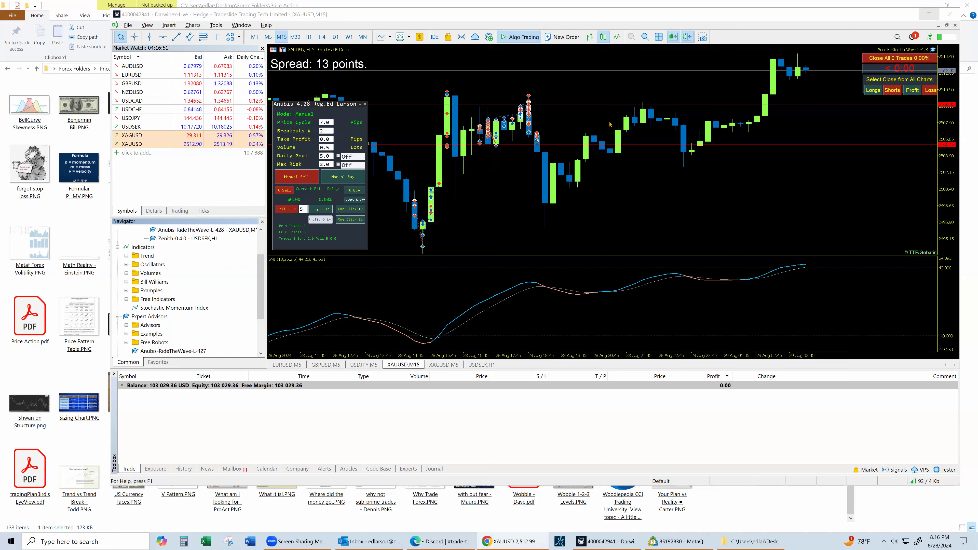
# Maximize the Darwinex-Live MetaTrader terminal, examine the 28 August 19:00 candle and SMI on the XAUUSD M15 chart, and minimize the terminal
pyautogui.press('super+Up')
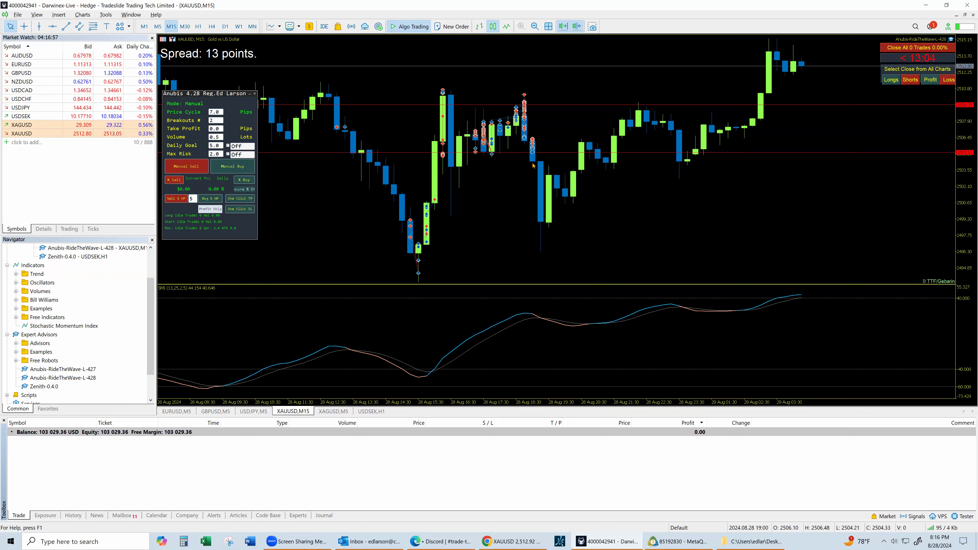
pyautogui.moveTo(533, 165)
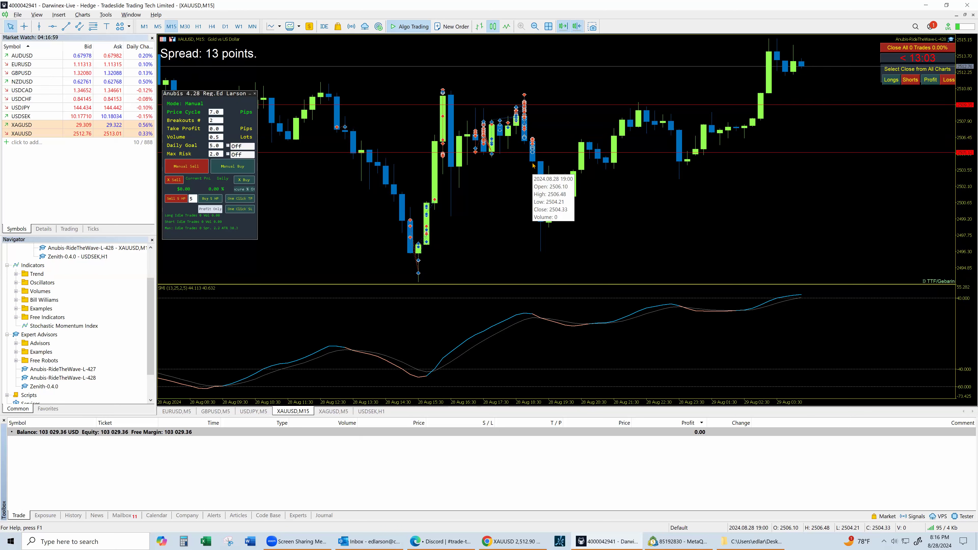
pyautogui.moveTo(538, 318)
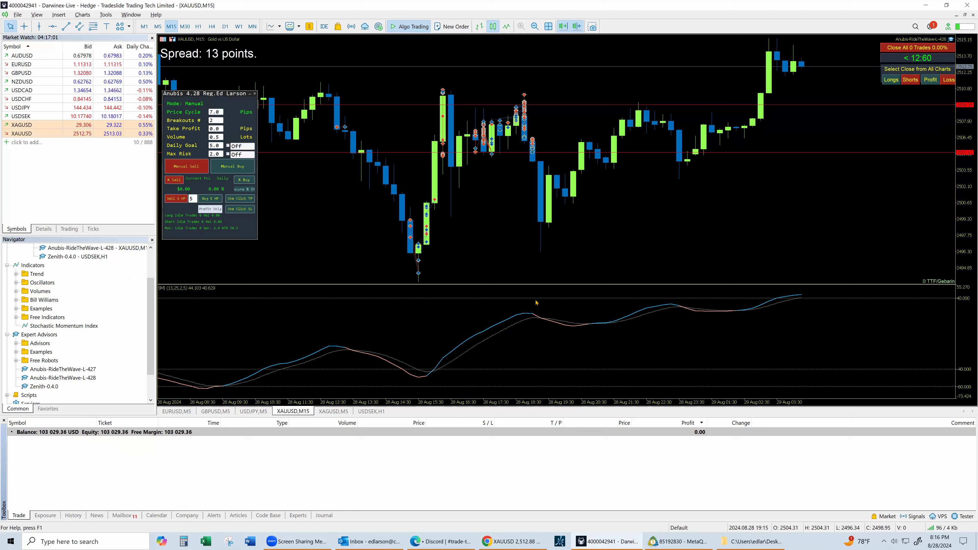
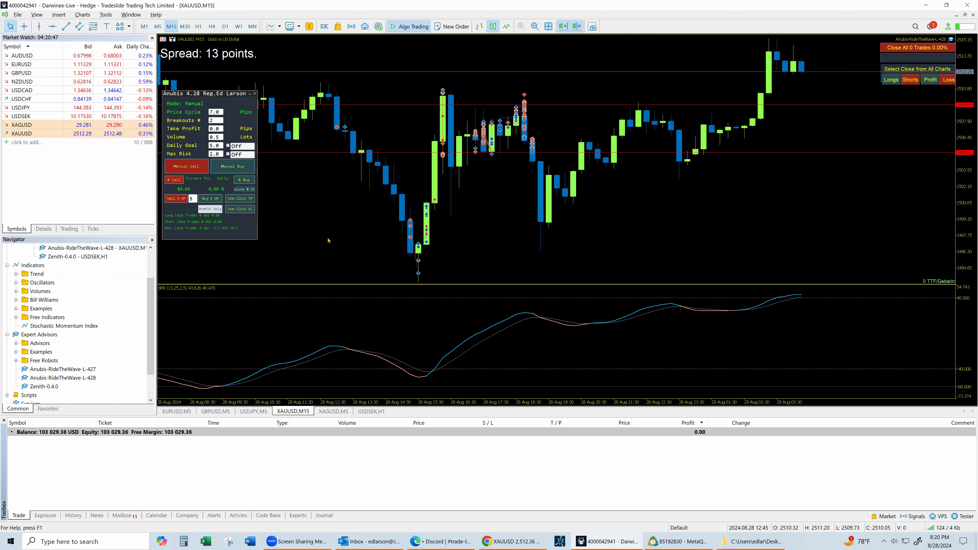
pyautogui.click(157, 26)
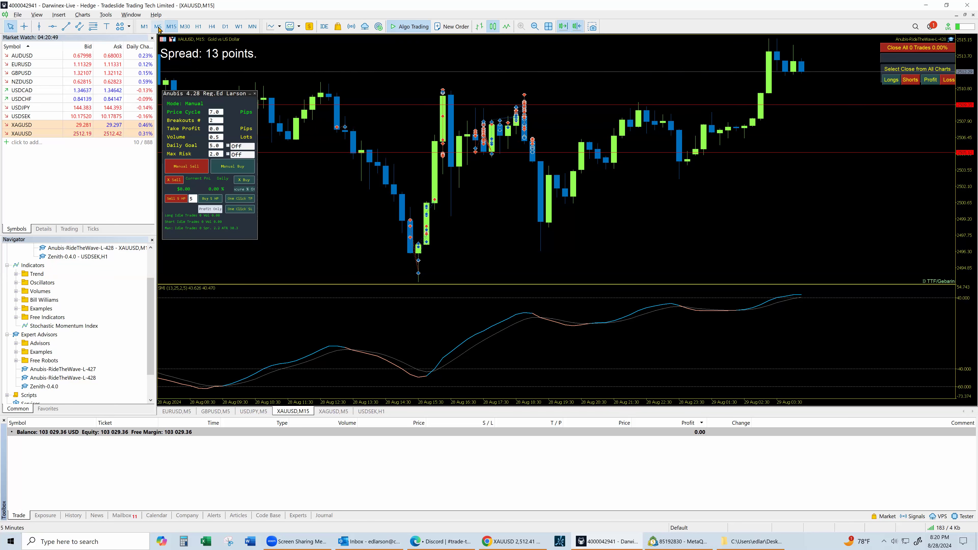
pyautogui.click(928, 6)
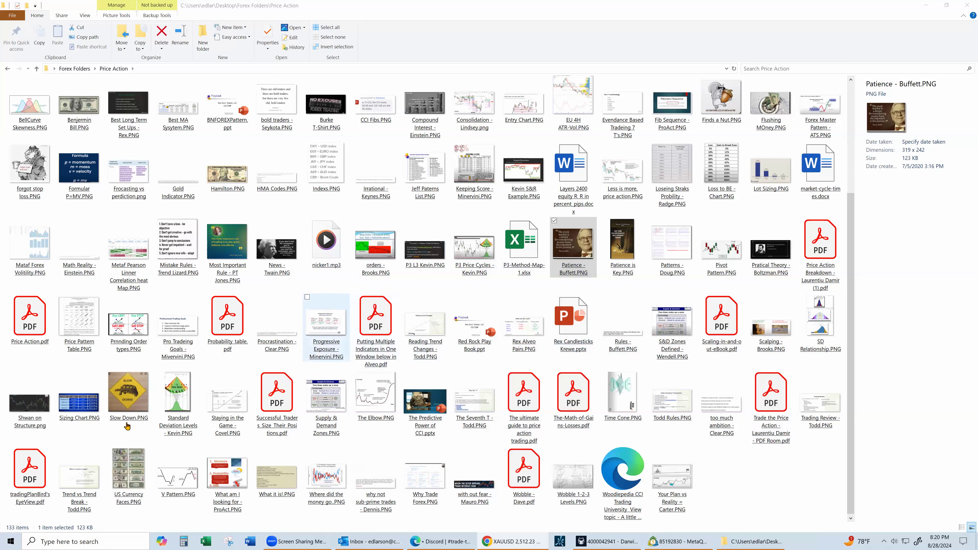
# View Slow Down.PNG from the Price Action folder, and close the image and the folder window
pyautogui.doubleClick(135, 405)
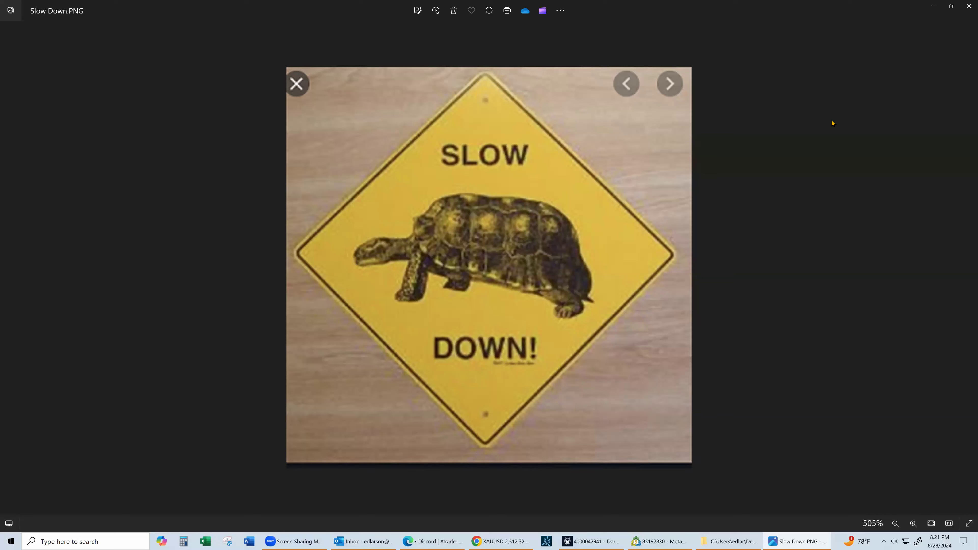
pyautogui.click(966, 7)
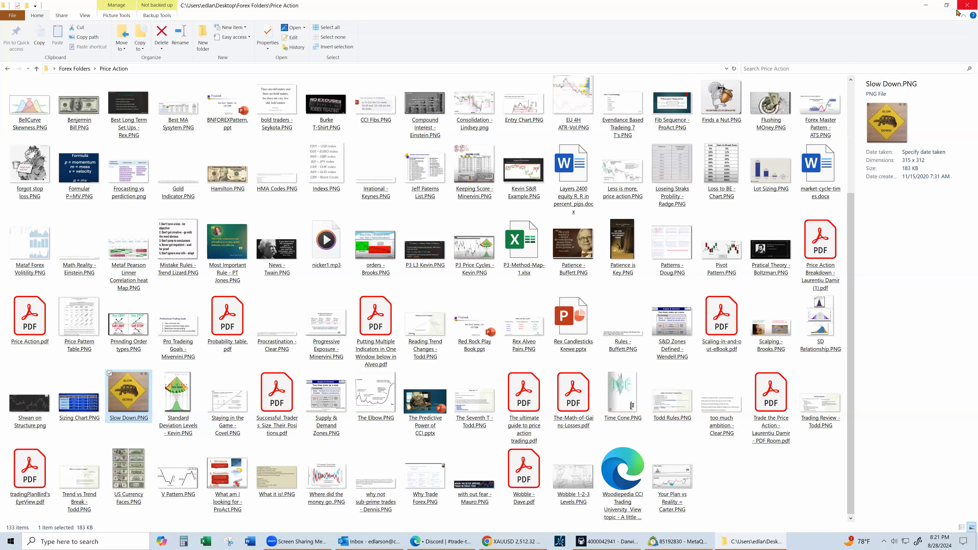
pyautogui.click(967, 7)
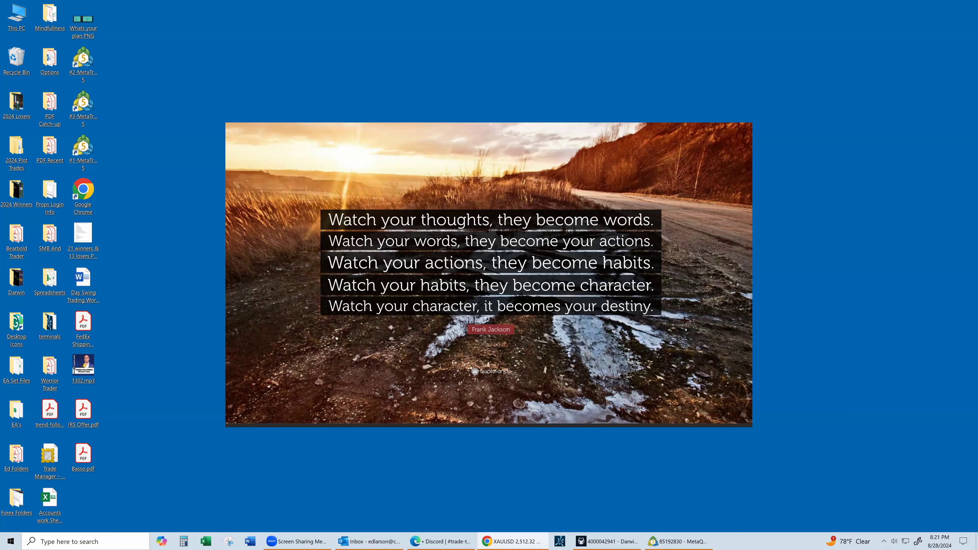
# Move the TradingView window fully onto the screen and check the open XAUUSD sell trades in the MetaQuotes-Demo MetaTrader terminal
pyautogui.hotkey('alt', 'Tab')
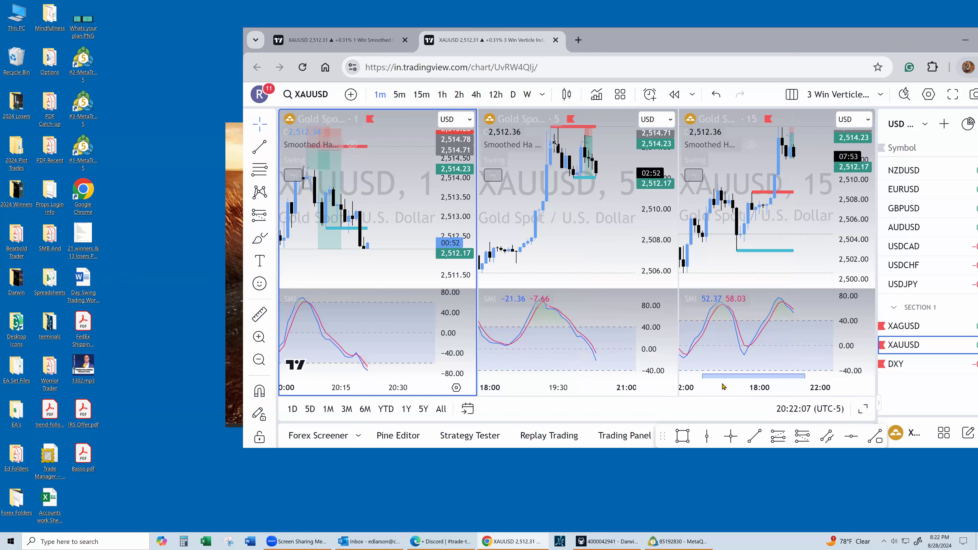
pyautogui.moveTo(828, 39); pyautogui.dragTo(712, 31)
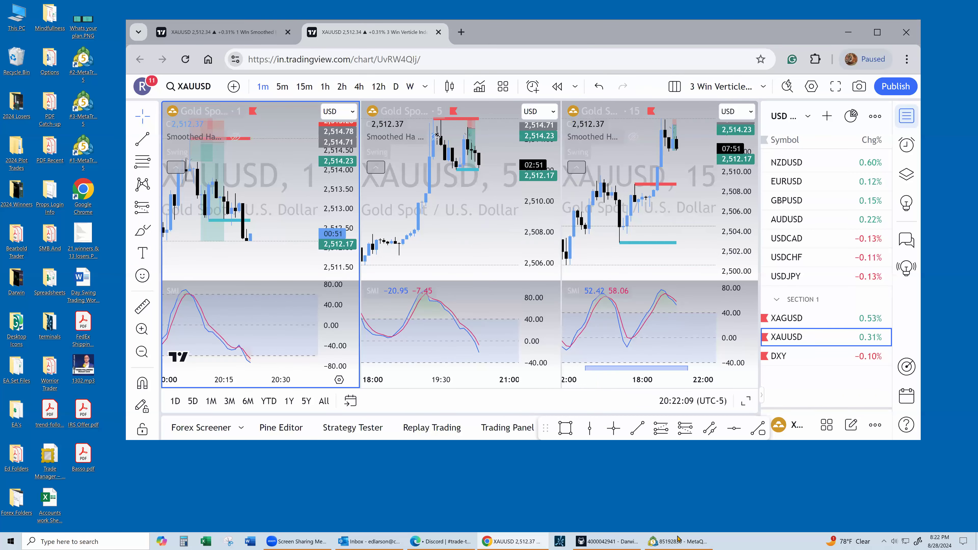
pyautogui.click(664, 537)
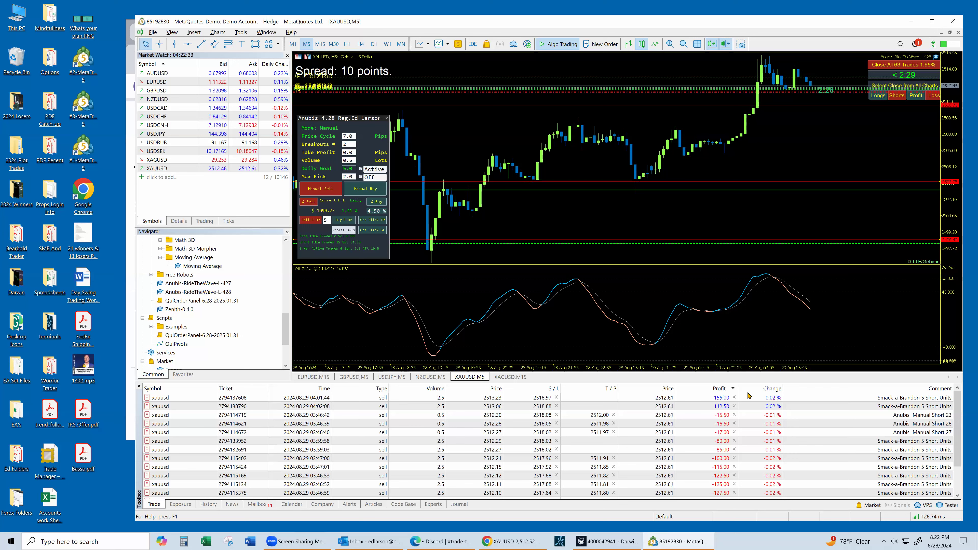
pyautogui.click(915, 23)
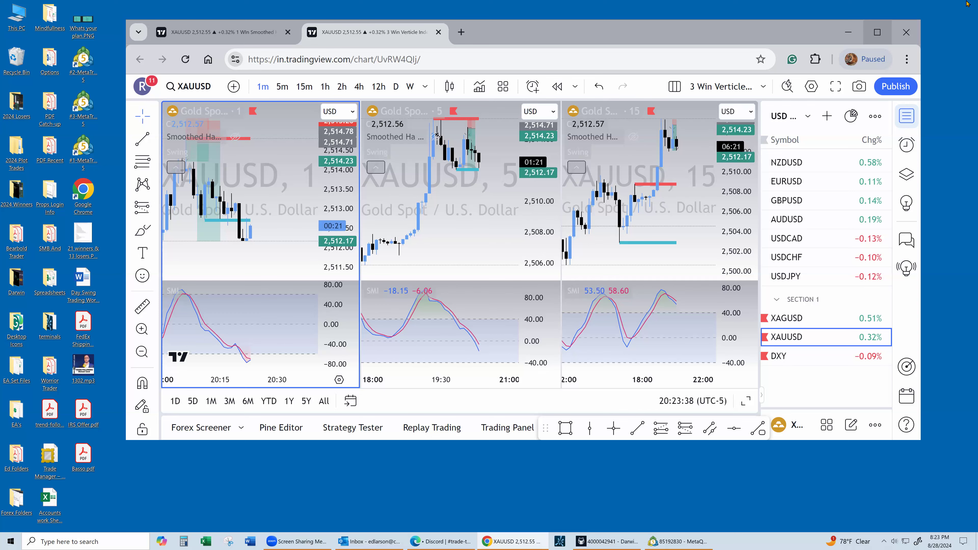
# Maximize the TradingView window and bring the MetaQuotes-Demo MetaTrader terminal back in front of it
pyautogui.click(877, 33)
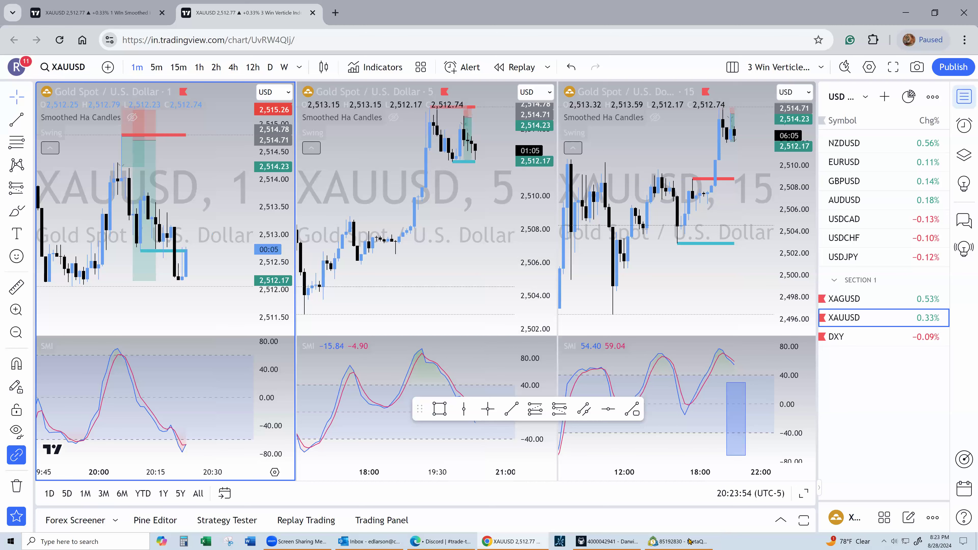
pyautogui.click(677, 541)
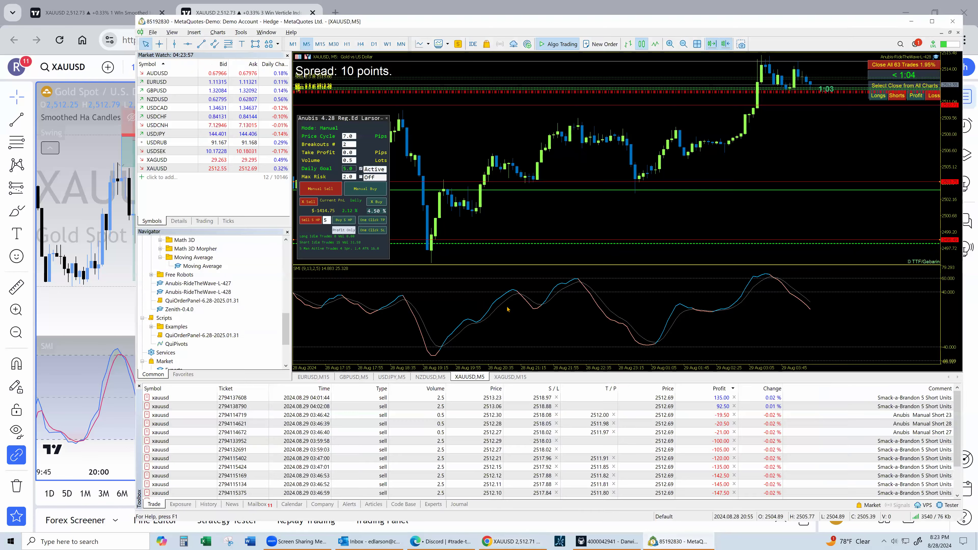
# Close the profitable XAUUSD trades, minimize the terminal, and move the floating drawing toolbar below the TradingView charts
pyautogui.click(915, 95)
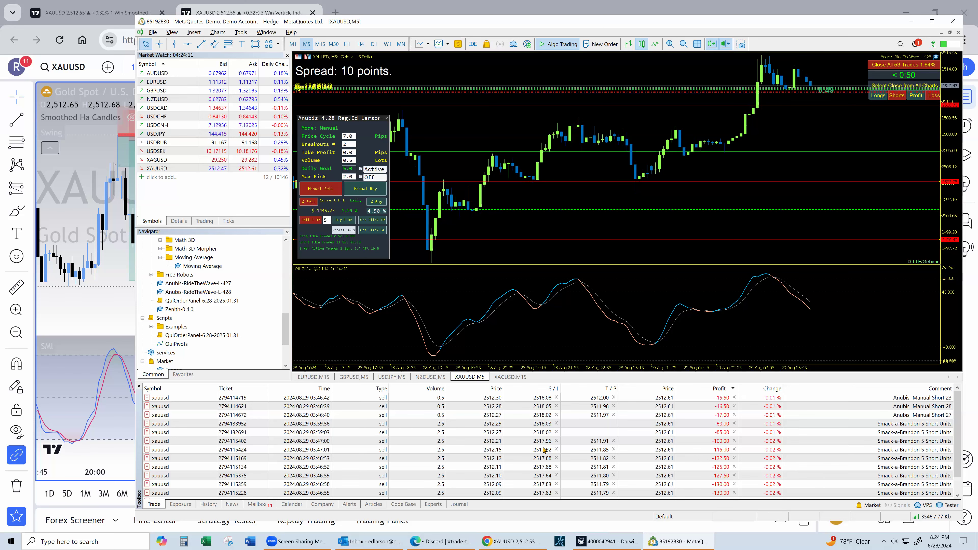
pyautogui.click(911, 21)
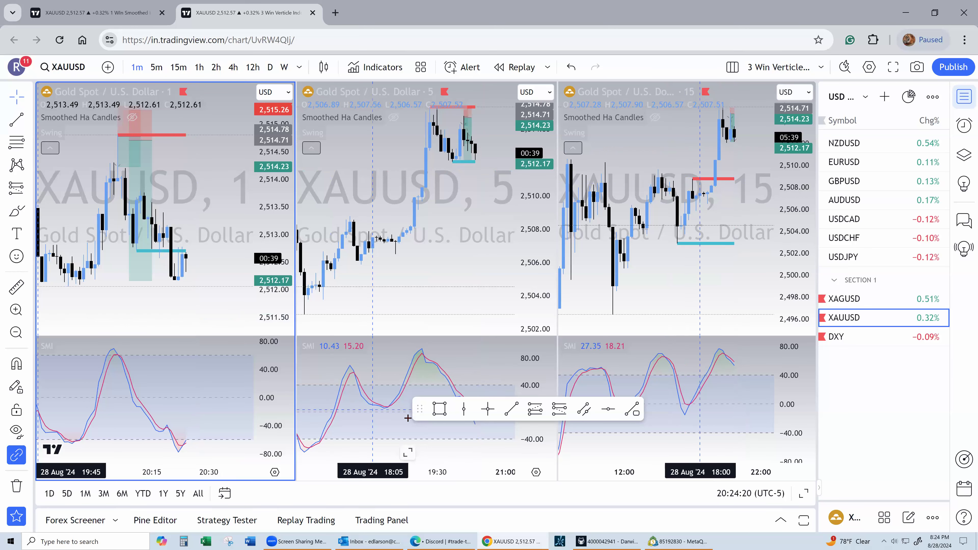
pyautogui.moveTo(419, 411); pyautogui.dragTo(502, 519)
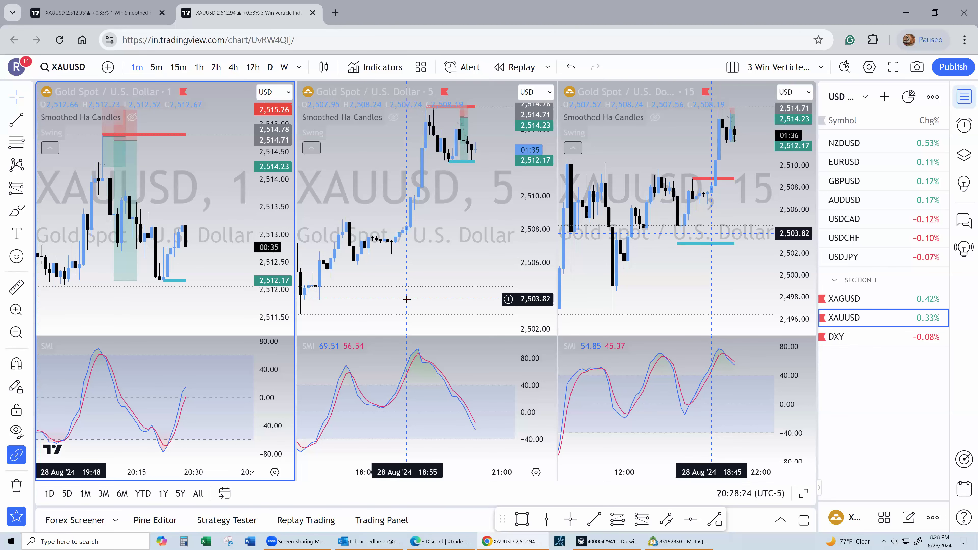
# Bring up the Darwinex-Live MetaTrader terminal, reduce it from full screen to a smaller window, and return to TradingView
pyautogui.click(610, 541)
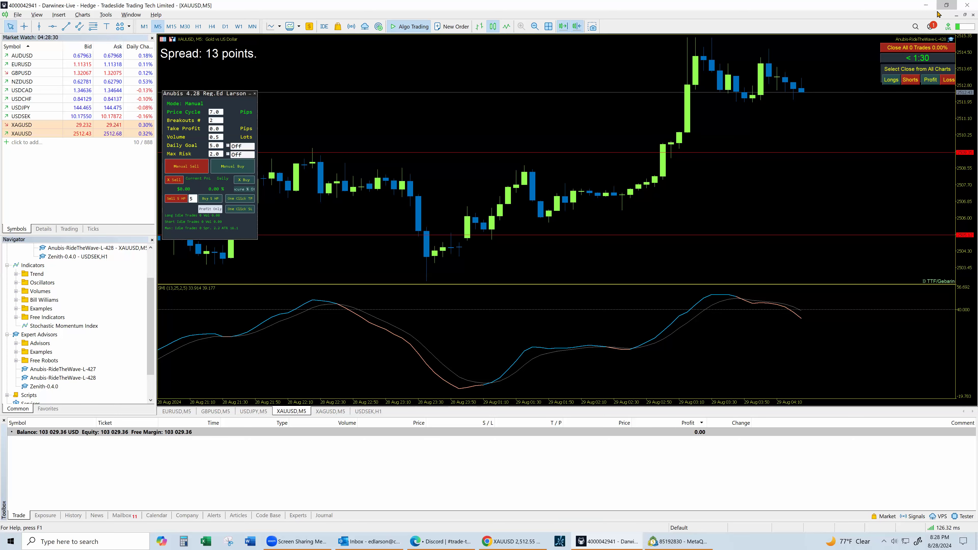
pyautogui.click(944, 6)
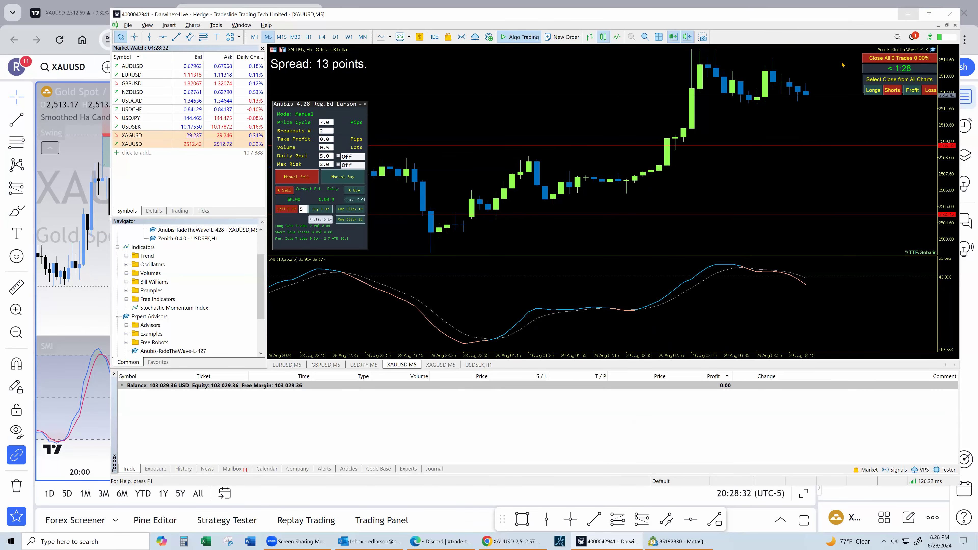
pyautogui.hotkey('alt', 'Tab')
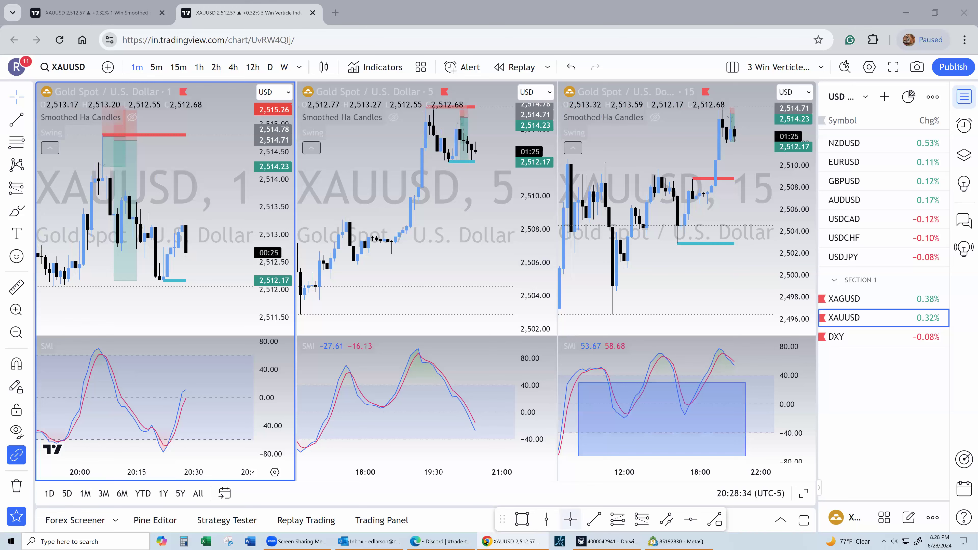
# Switch to Edge, open the Darwinex Zero platform's DRLB page in a new tab, and maximize the browser window
pyautogui.click(433, 541)
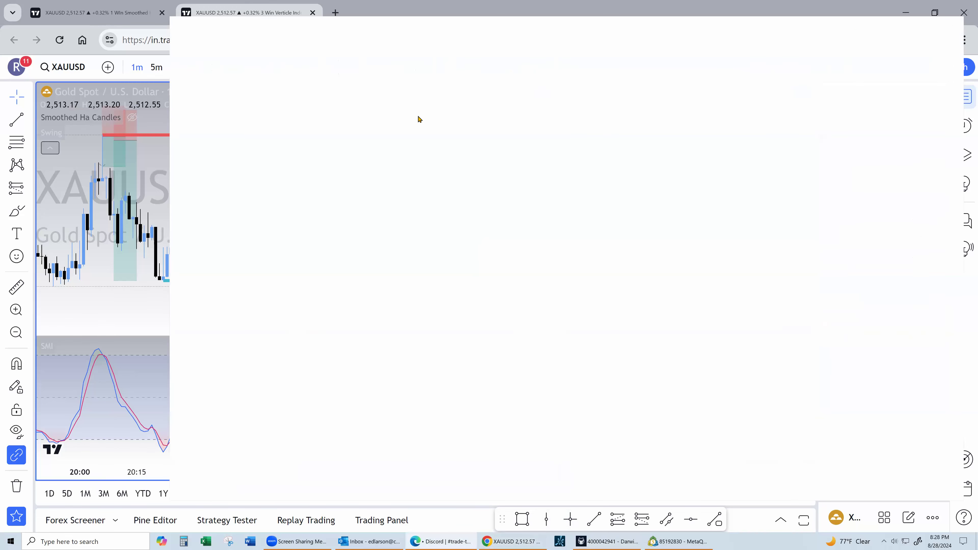
pyautogui.click(417, 31)
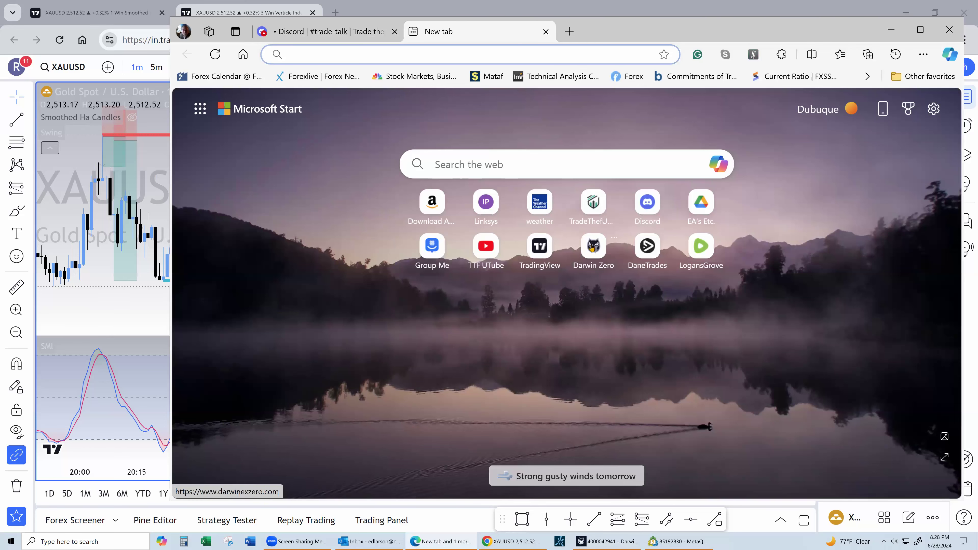
pyautogui.click(592, 248)
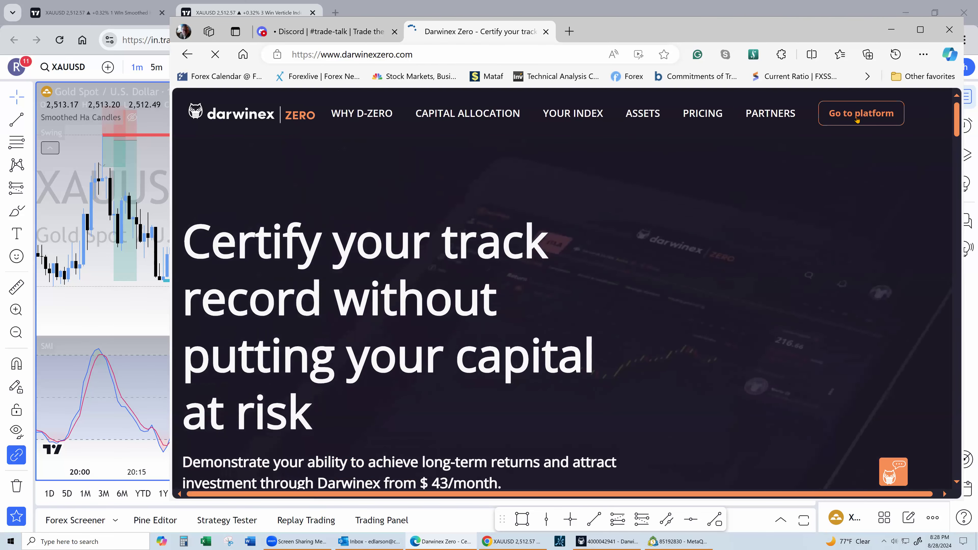
pyautogui.click(857, 115)
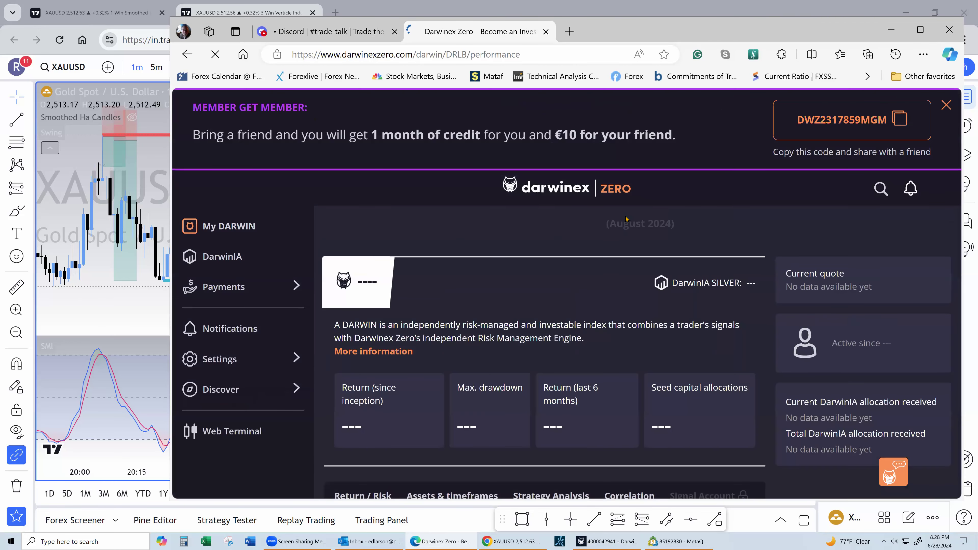
pyautogui.scroll(-1, 626, 219)
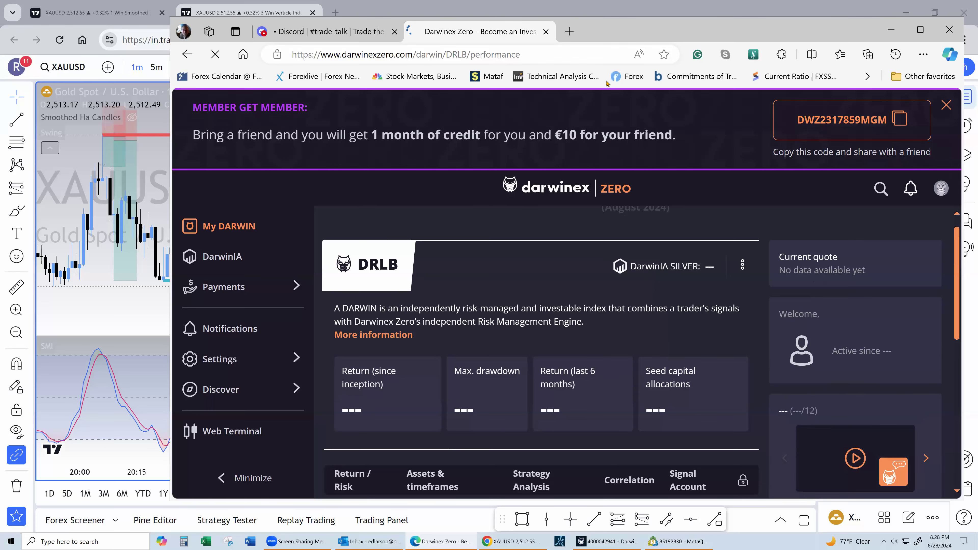
pyautogui.click(920, 35)
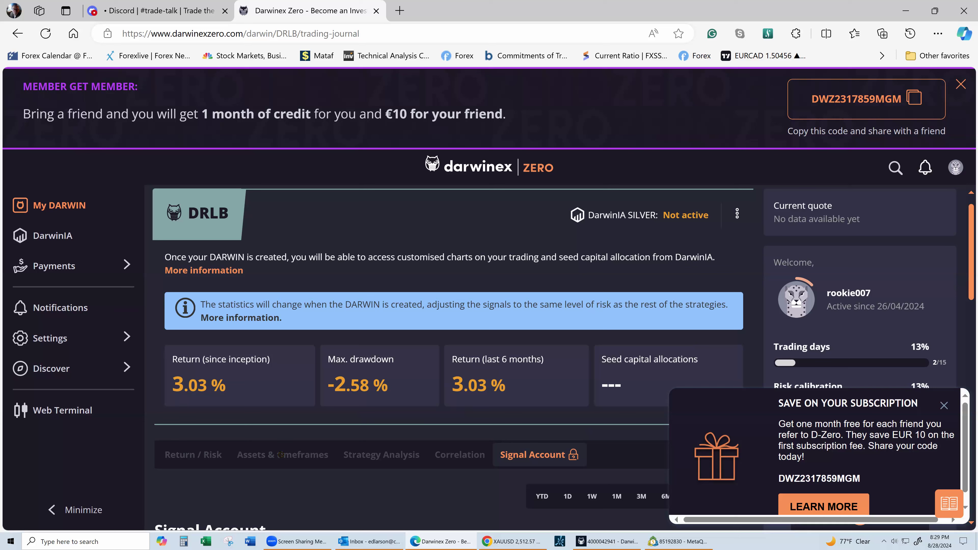
# Switch to Outlook, read the Weekly D-Zero Bites email from Darwinex Zero, and open its SUW performance link
pyautogui.click(364, 541)
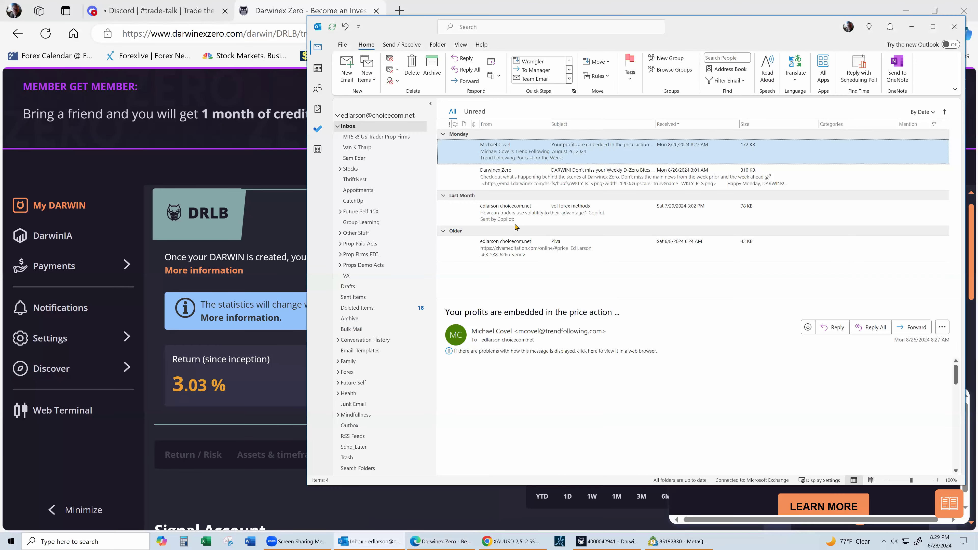
pyautogui.doubleClick(514, 177)
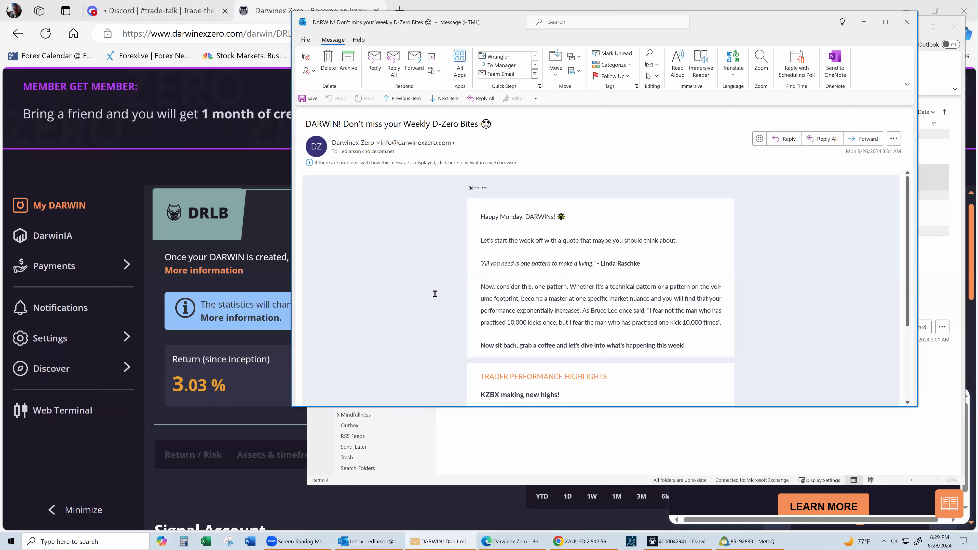
pyautogui.scroll(-1, 434, 293)
pyautogui.scroll(-6, 432, 296)
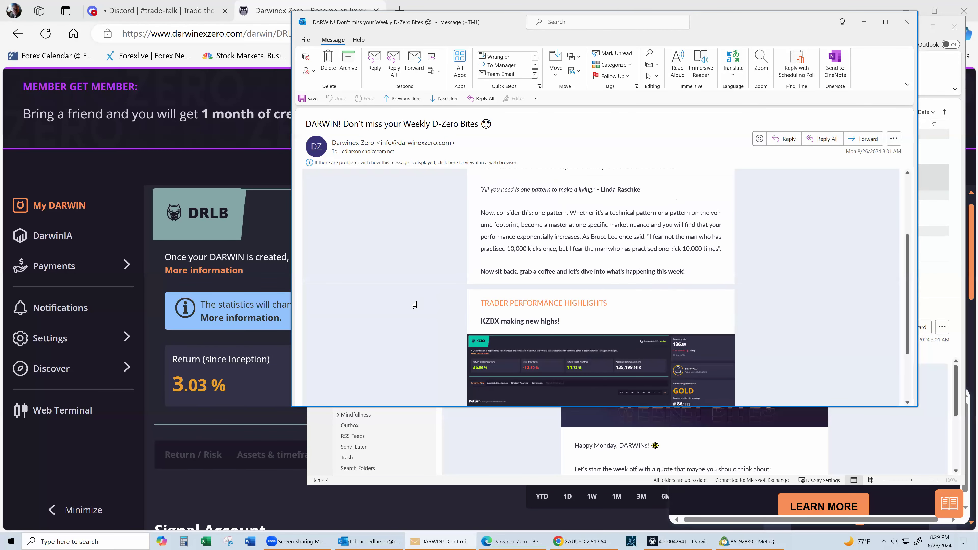
pyautogui.scroll(-6, 413, 305)
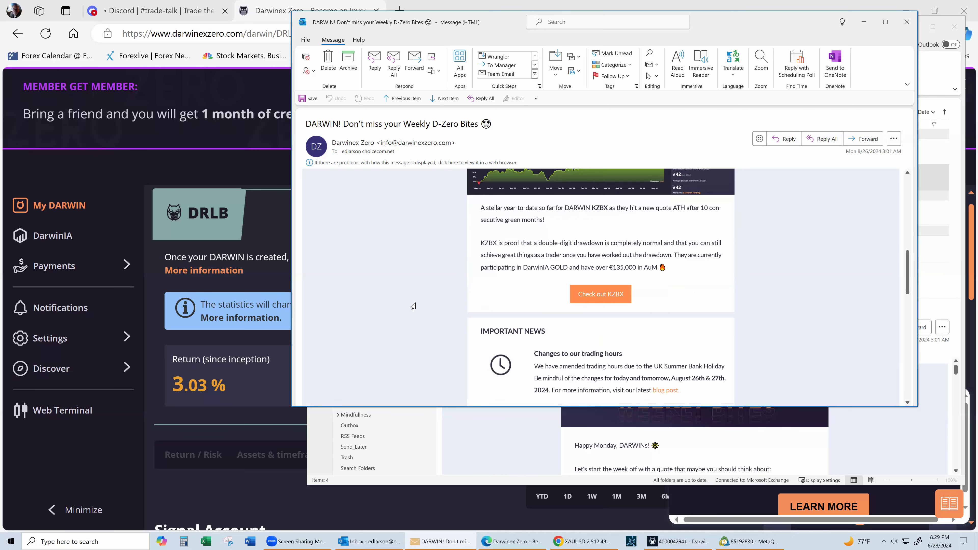
pyautogui.scroll(-6, 413, 306)
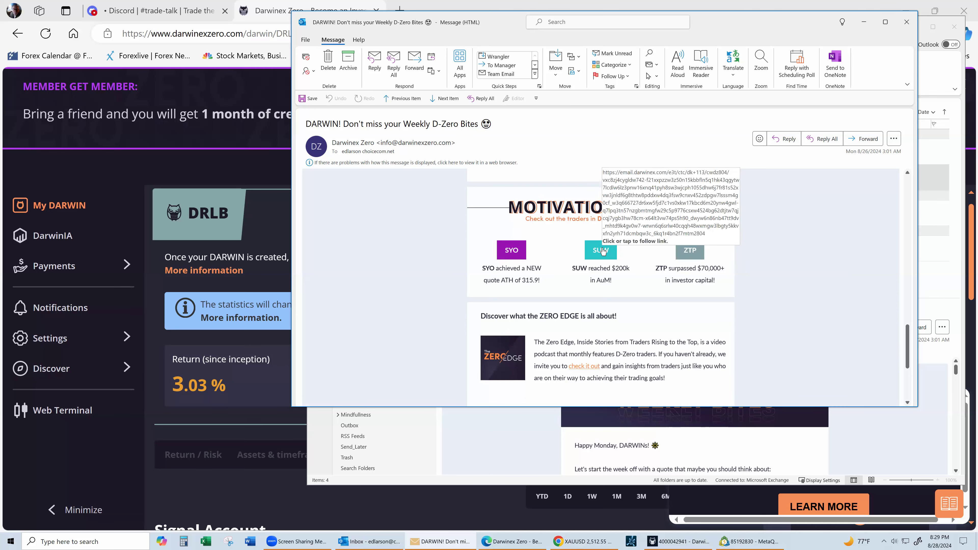
pyautogui.click(602, 250)
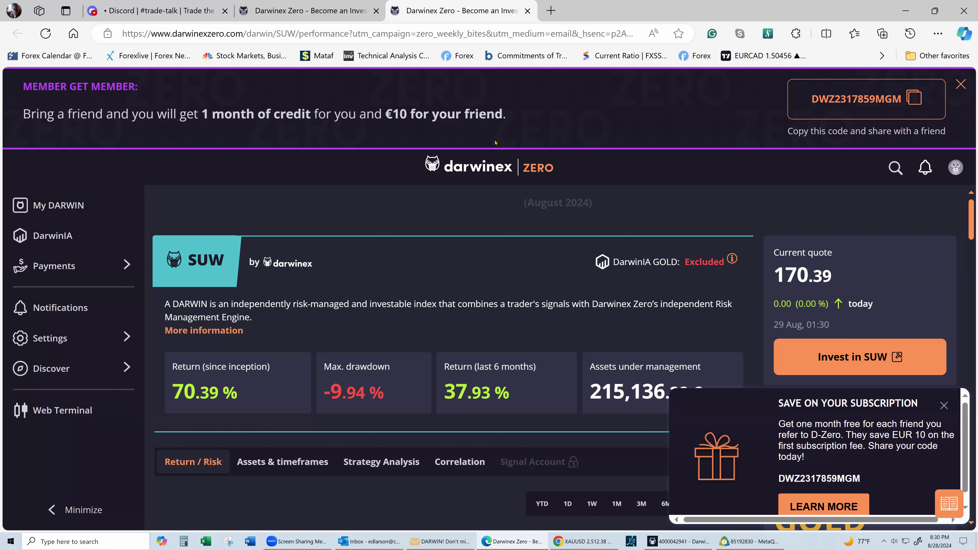
# Compare the DRLB account statistics with the SUW page, dismissing the subscription offer on DRLB and closing the SUW page
pyautogui.click(336, 12)
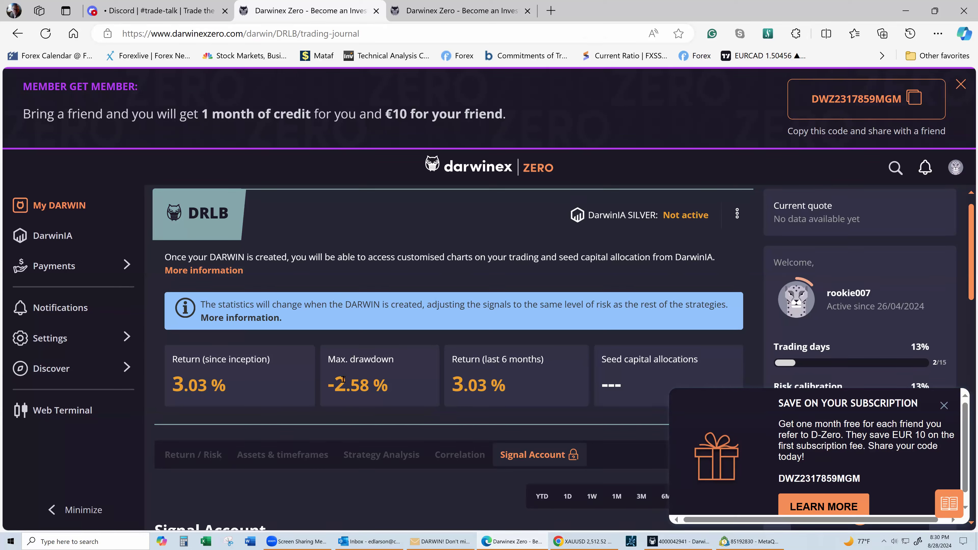
pyautogui.click(944, 406)
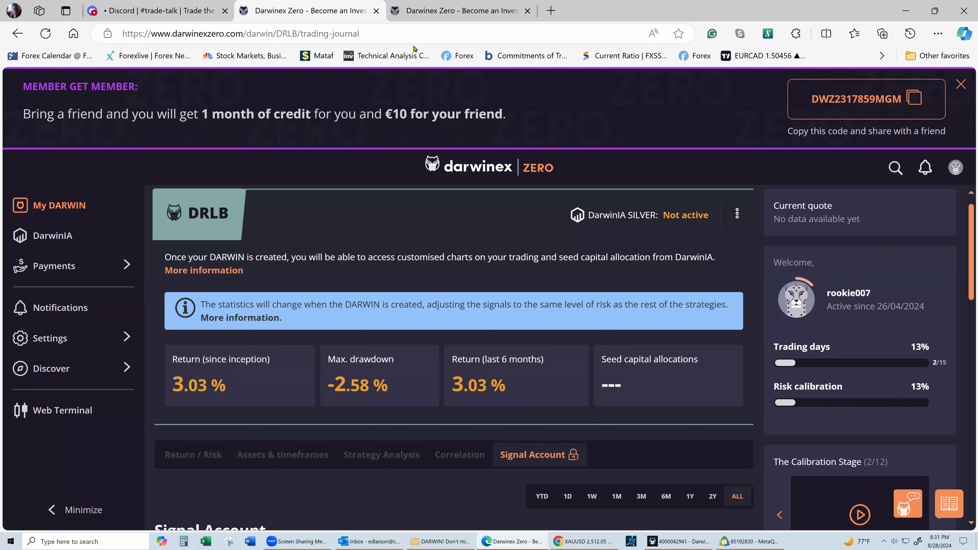
pyautogui.click(423, 16)
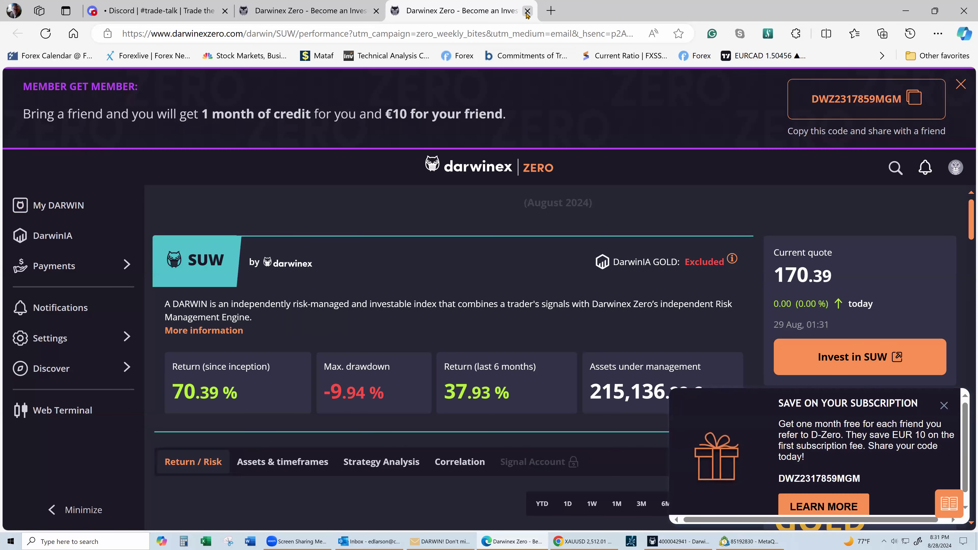
pyautogui.hotkey('ctrl', 'w')
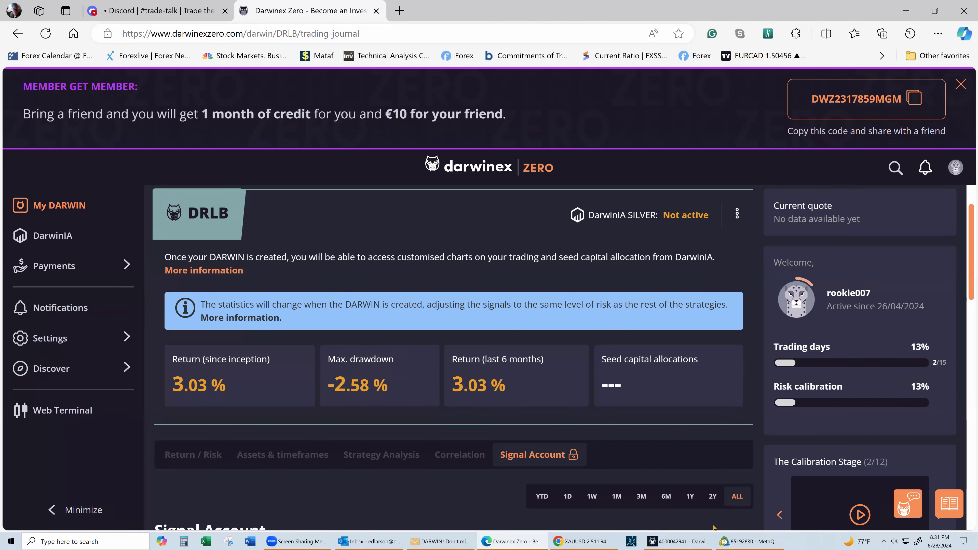
# Bring the MetaQuotes-Demo MetaTrader terminal forward and close the profitable XAUUSD sell trades
pyautogui.click(742, 541)
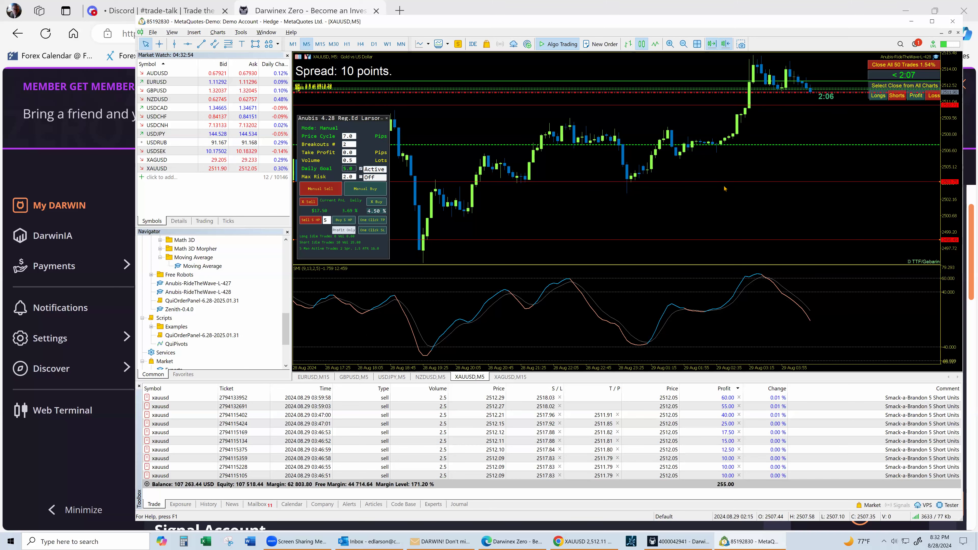
pyautogui.click(915, 96)
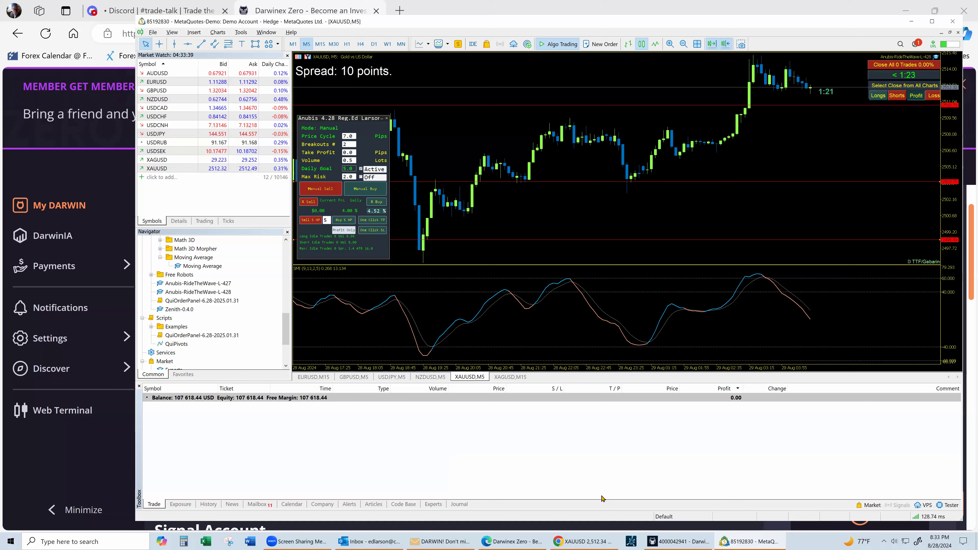
# Show the trade history sorted by comment with the Commission column added, and minimize the terminal
pyautogui.click(209, 505)
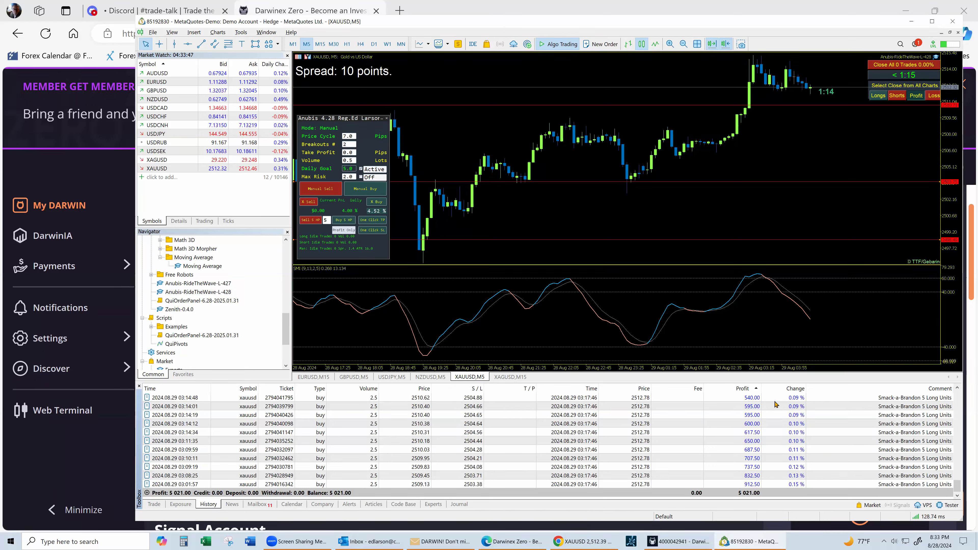
pyautogui.click(924, 389)
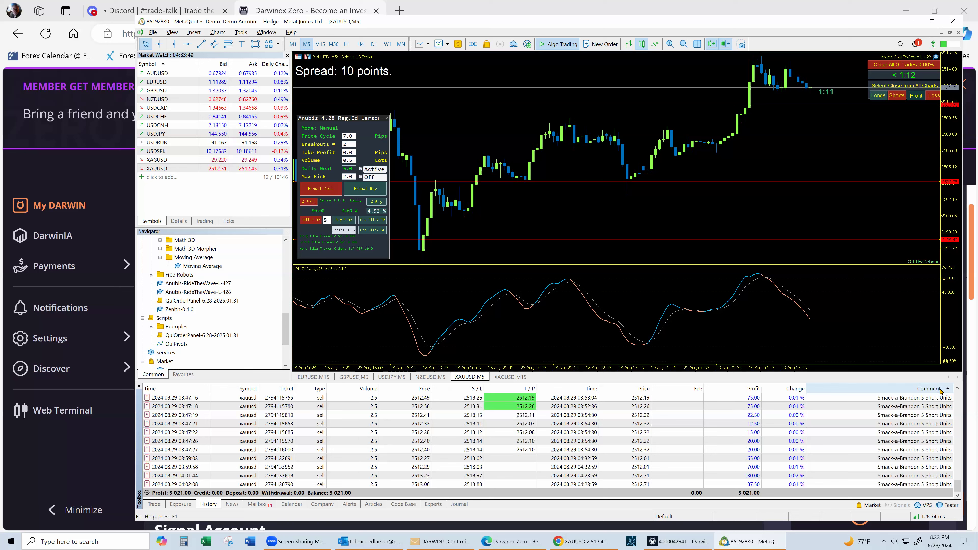
pyautogui.rightClick(865, 386)
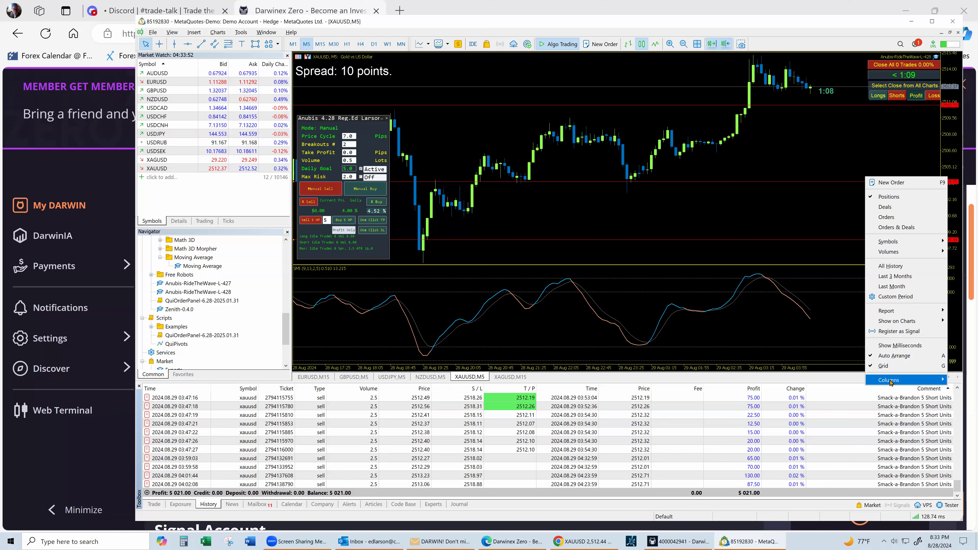
pyautogui.moveTo(892, 380)
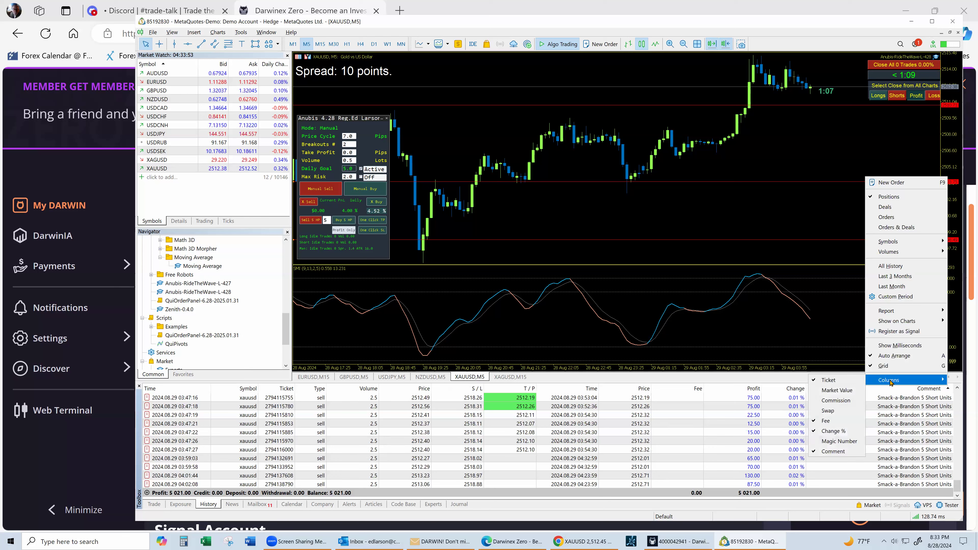
pyautogui.click(847, 400)
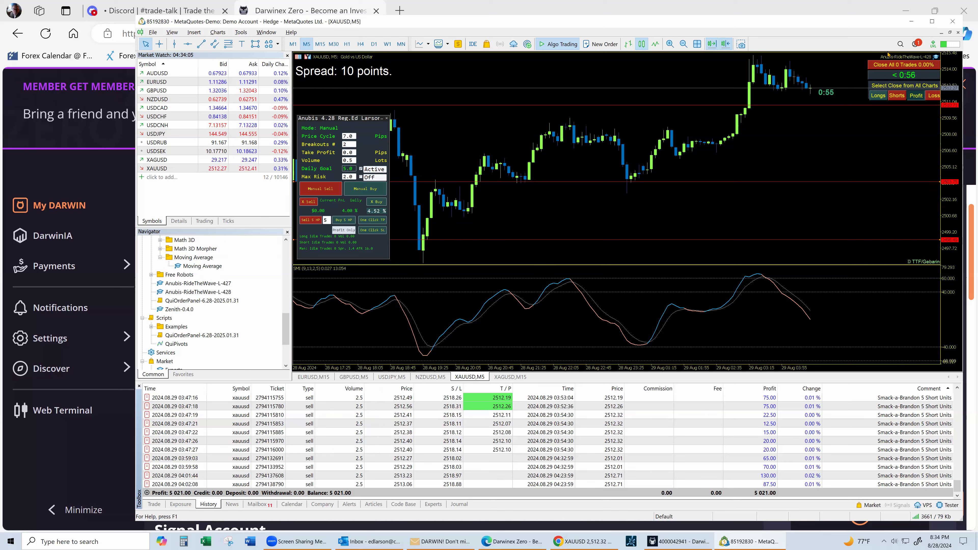
pyautogui.click(911, 23)
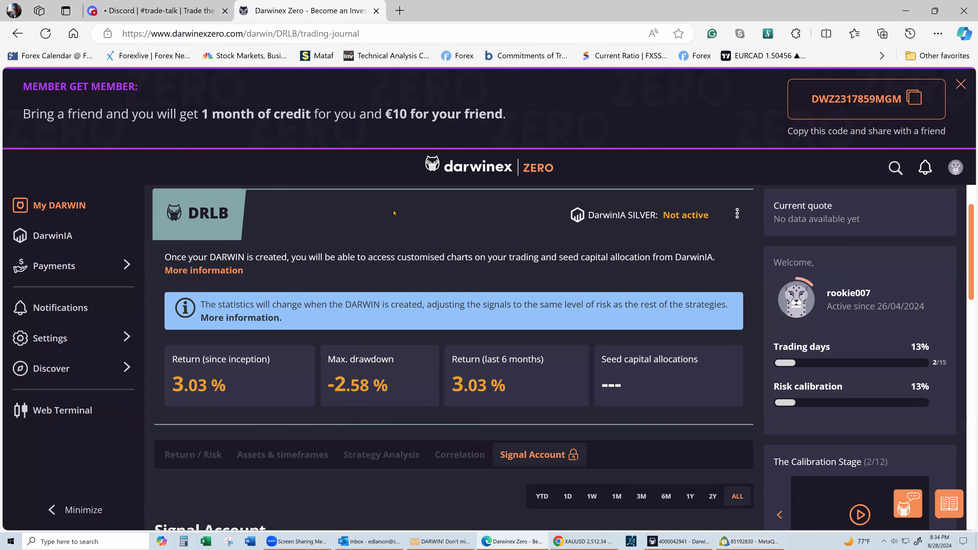
# Switch to the Darwinex-Live MetaTrader terminal and show its trade history for the last 3 days
pyautogui.click(678, 541)
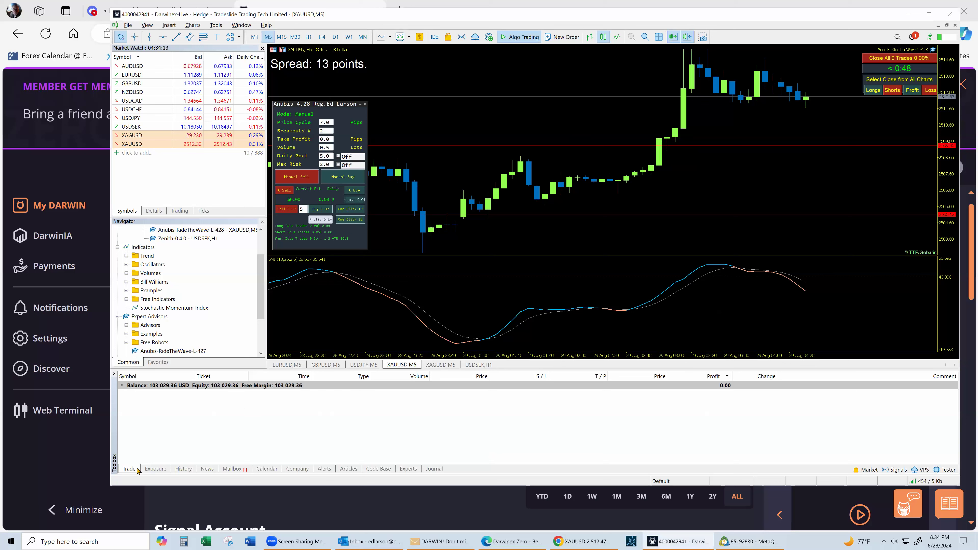
pyautogui.click(179, 469)
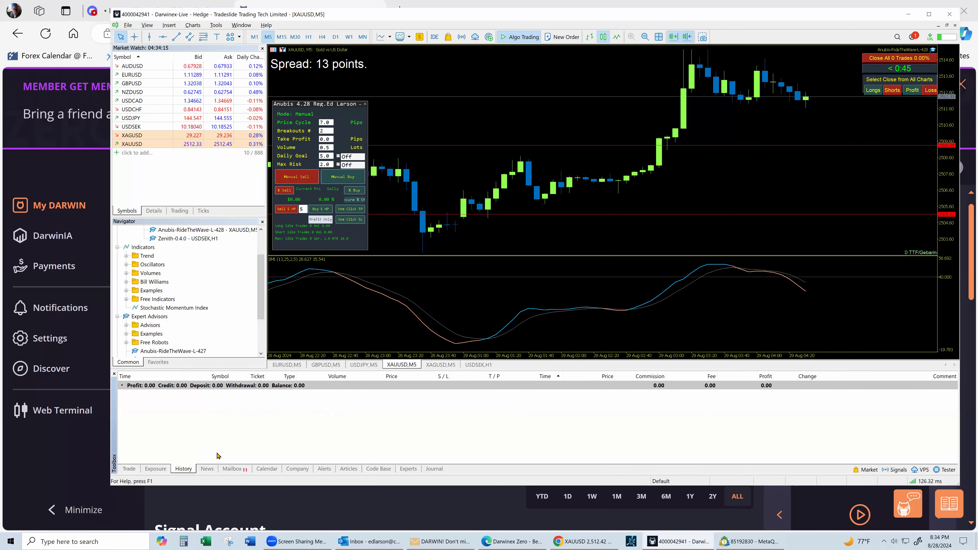
pyautogui.rightClick(374, 385)
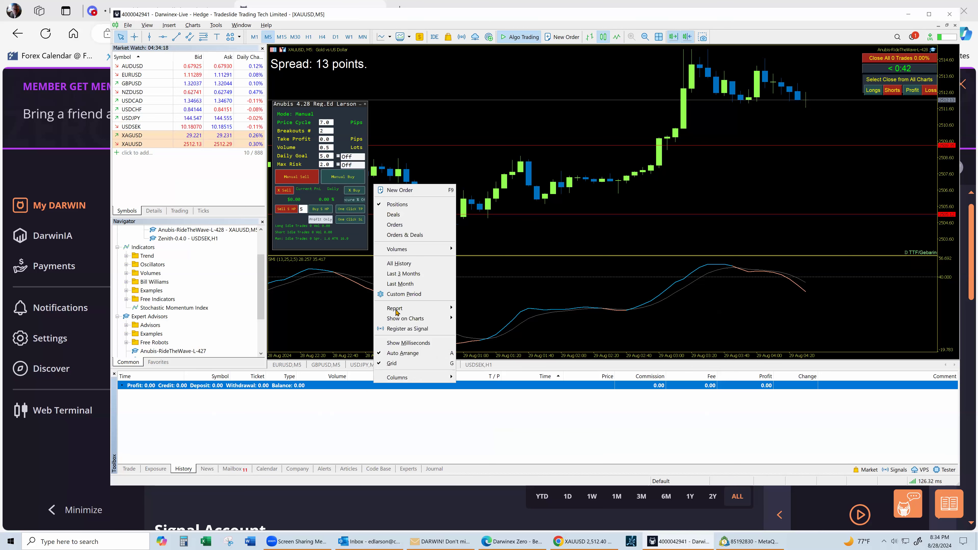
pyautogui.click(430, 301)
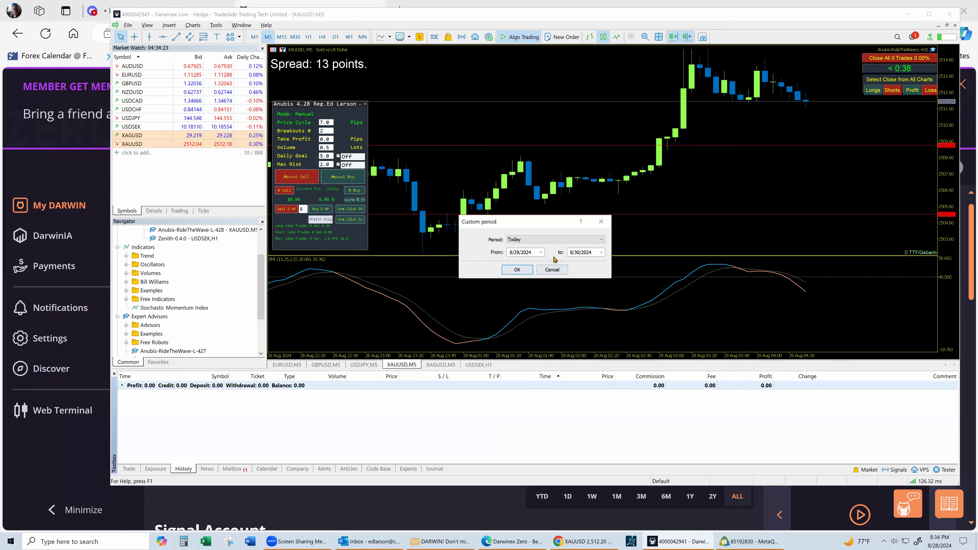
pyautogui.click(601, 240)
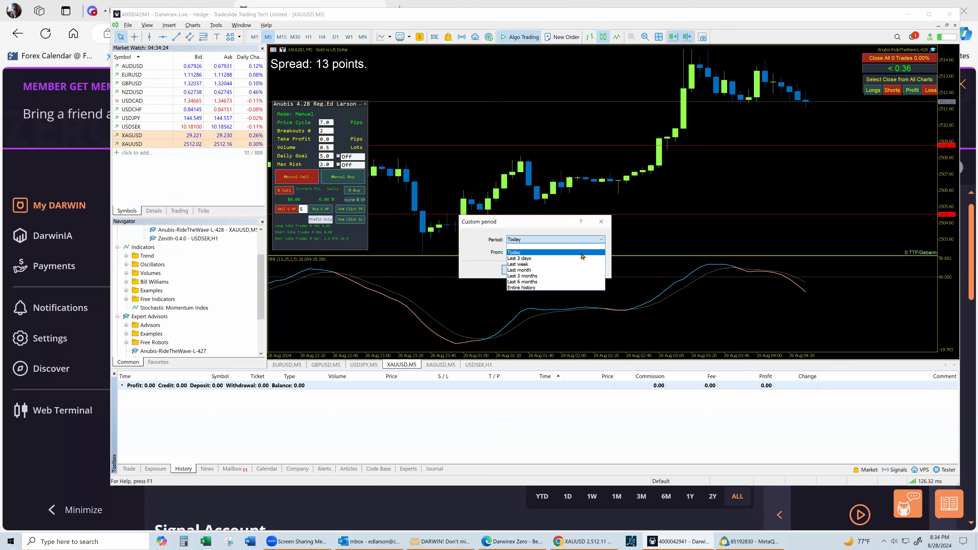
pyautogui.click(569, 260)
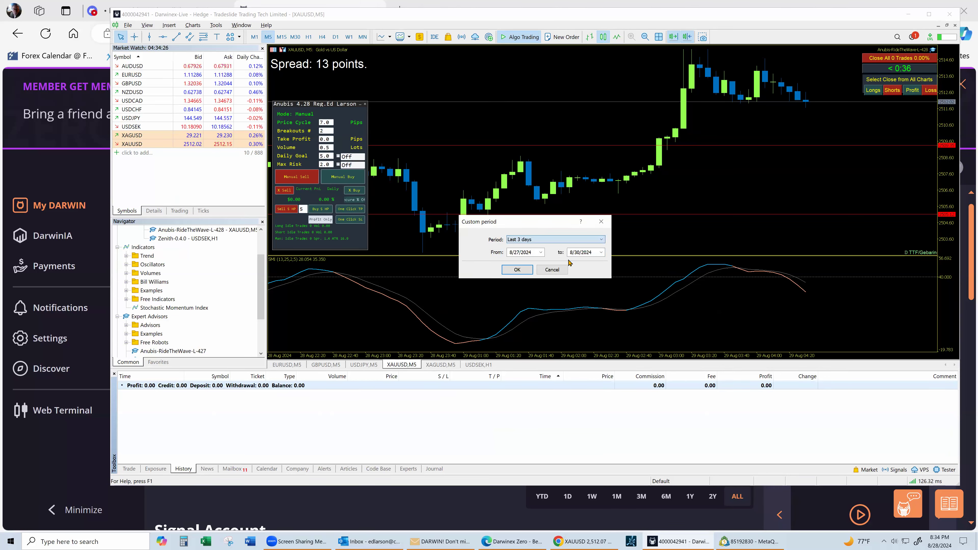
pyautogui.click(517, 269)
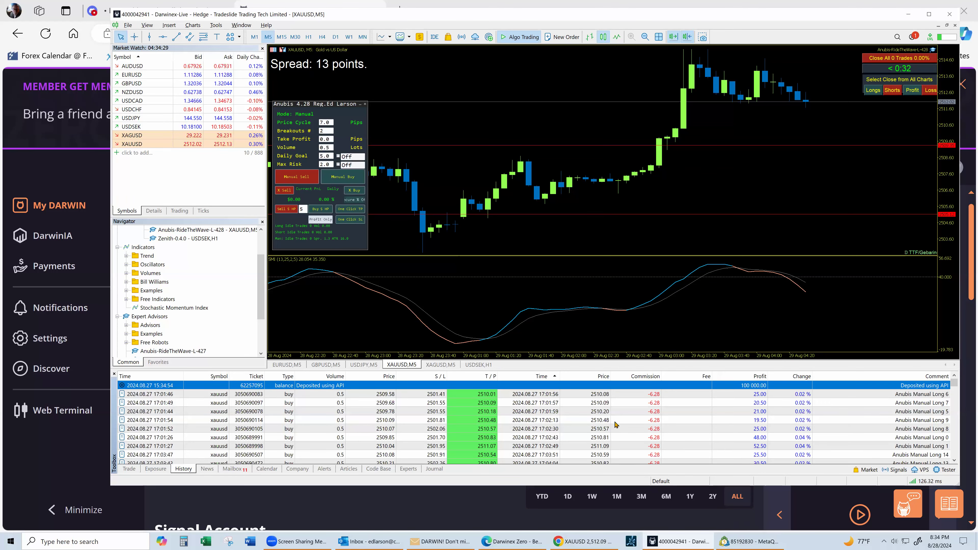
# Review the commissions and profits of the closed XAUUSD trades, return to the open trades list, and minimize the terminal
pyautogui.scroll(-5, 672, 402)
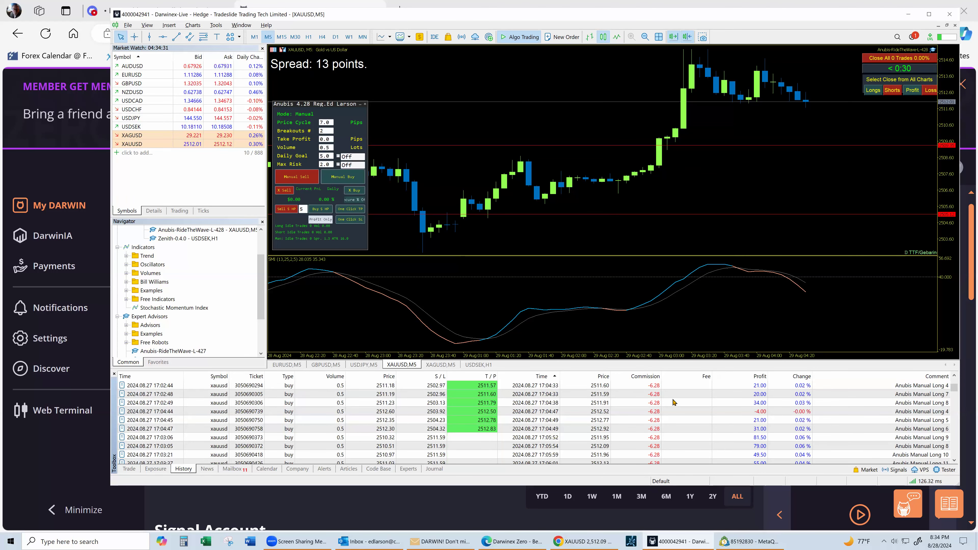
pyautogui.scroll(-5, 672, 402)
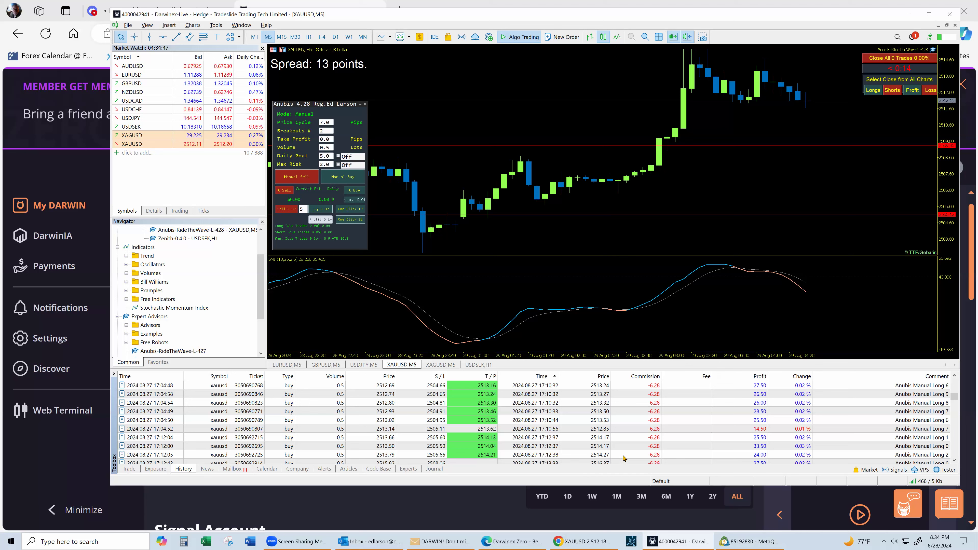
pyautogui.scroll(5, 631, 420)
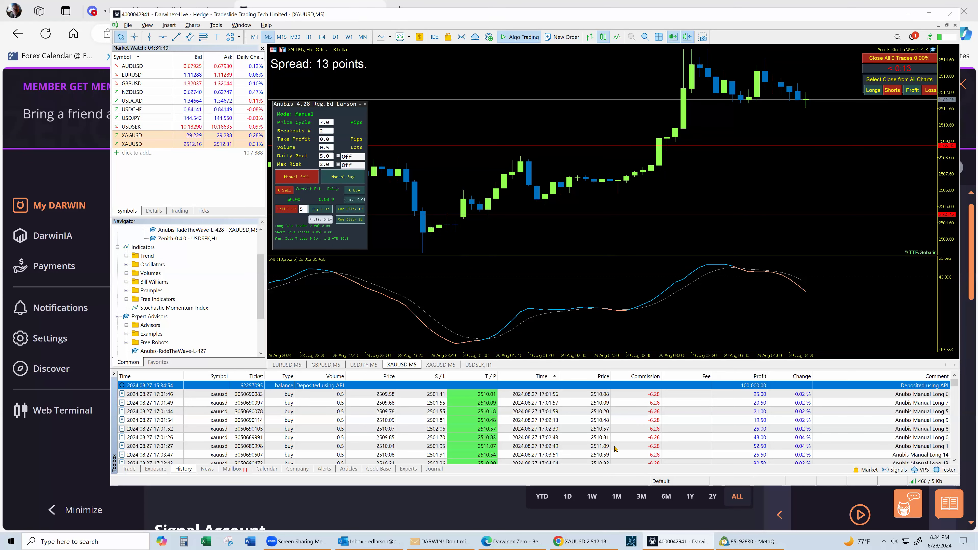
pyautogui.click(129, 469)
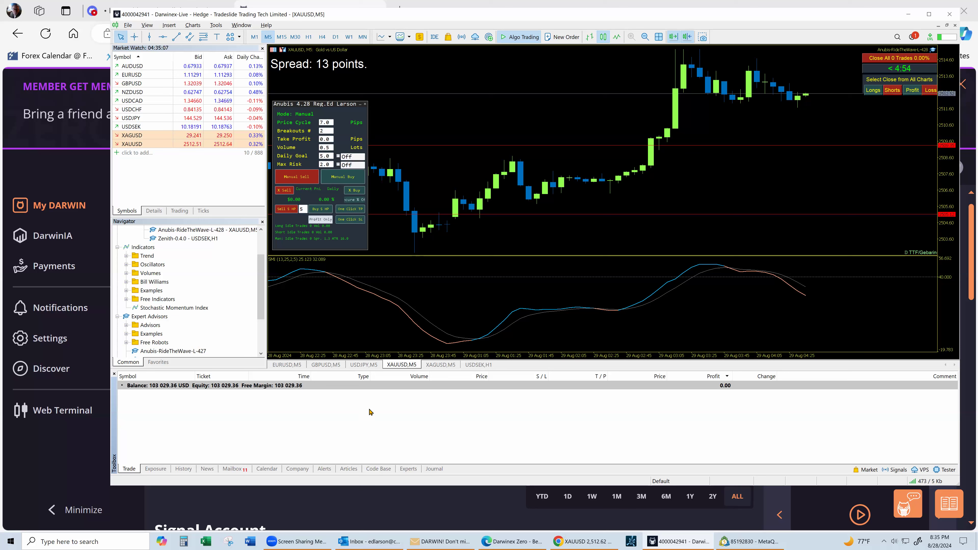
pyautogui.click(909, 15)
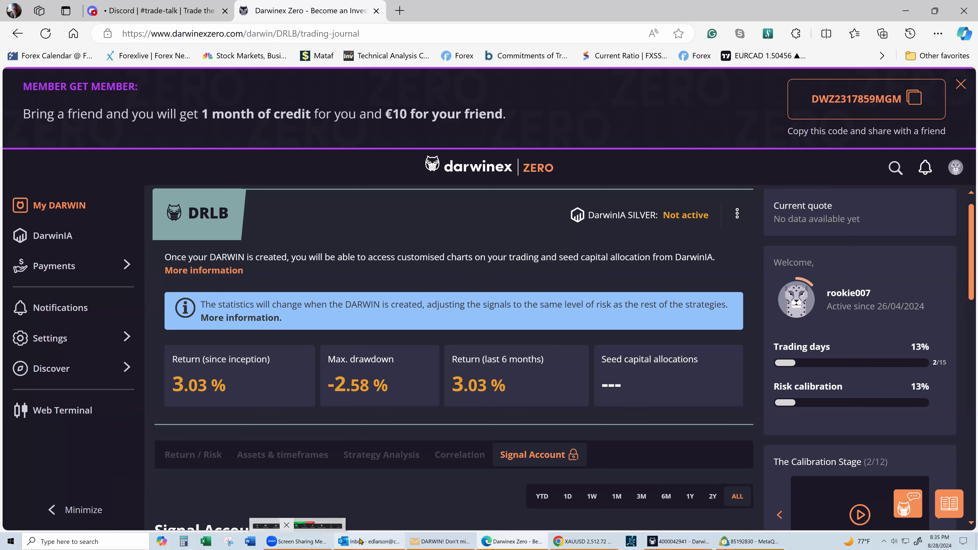
# Switch to Outlook, find Motivation Monday in the Weekly D-Zero Bites email, and open the SYO performance link
pyautogui.click(368, 541)
pyautogui.scroll(-6, 580, 402)
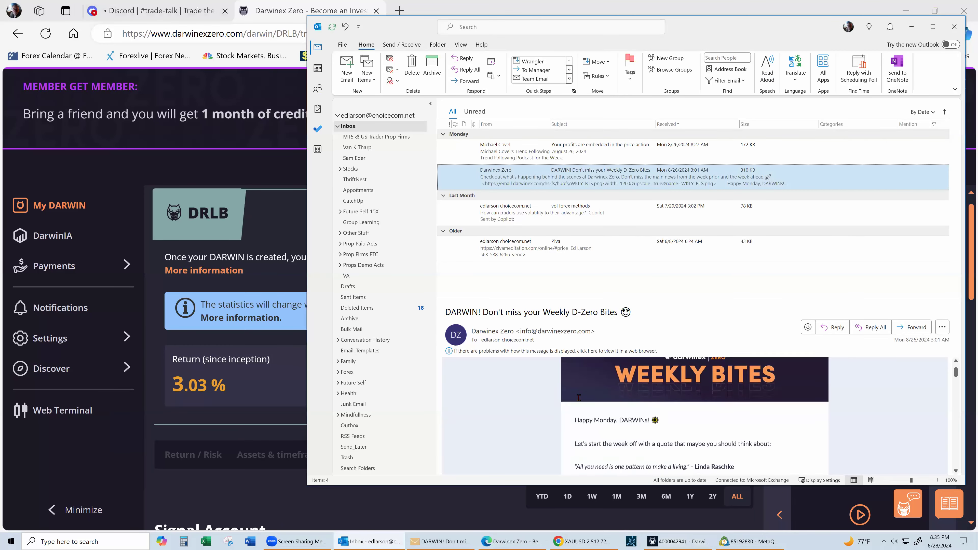
pyautogui.scroll(-8, 580, 402)
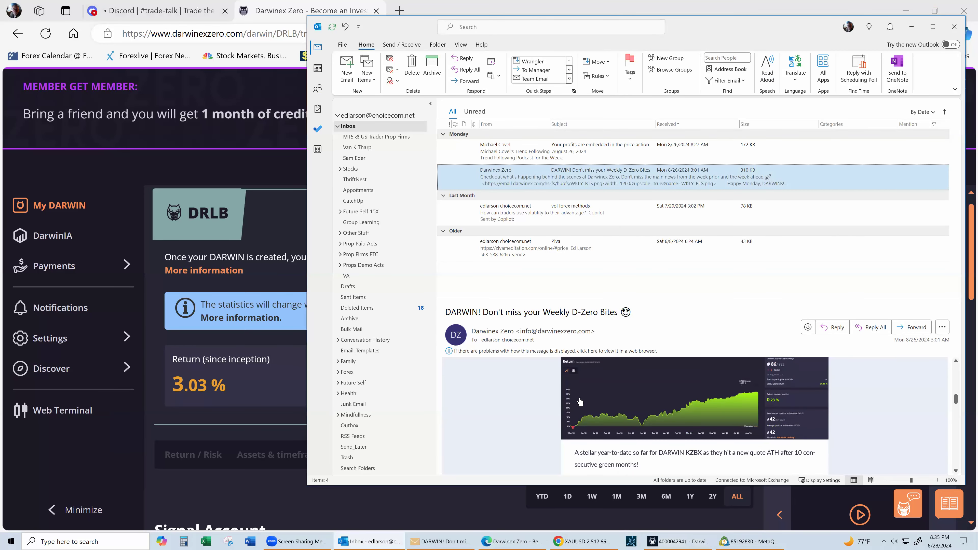
pyautogui.scroll(-8, 563, 417)
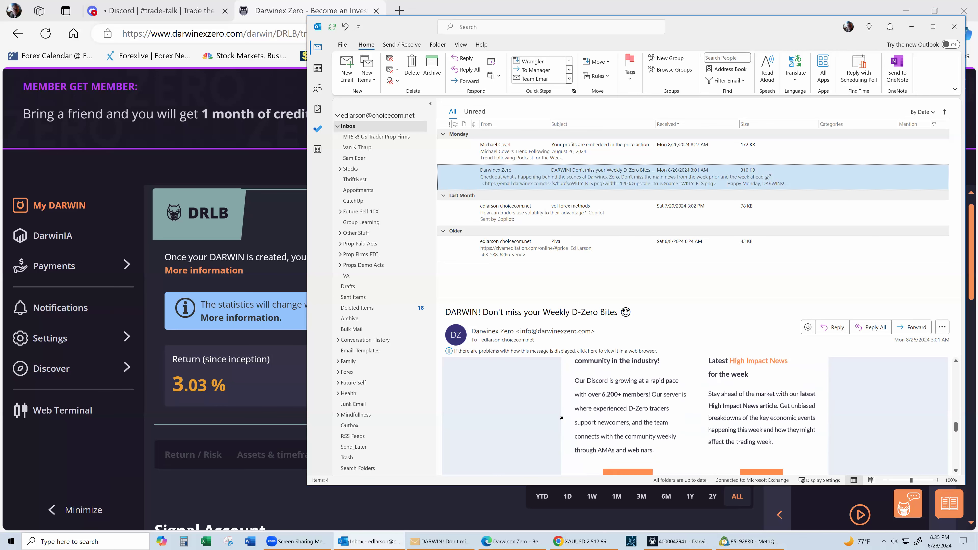
pyautogui.scroll(-1, 633, 434)
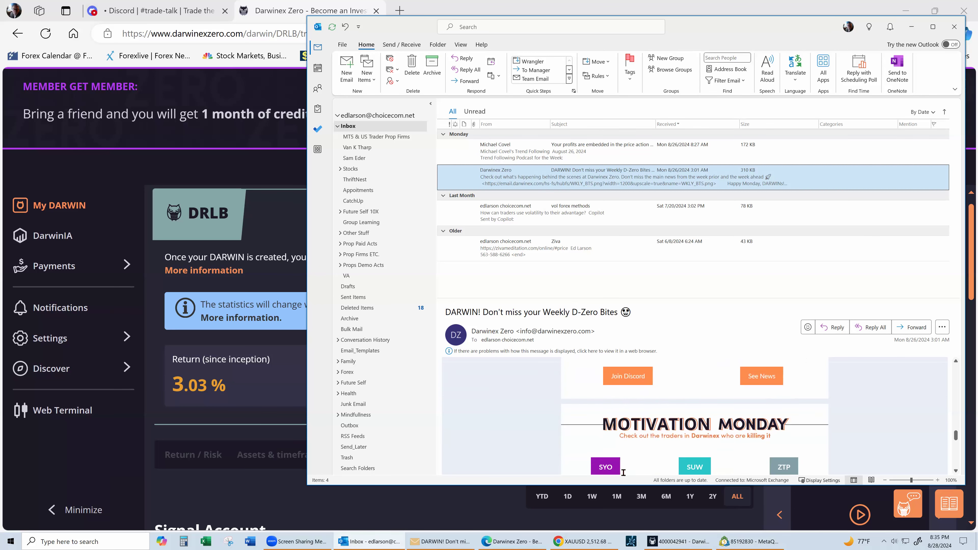
pyautogui.click(608, 472)
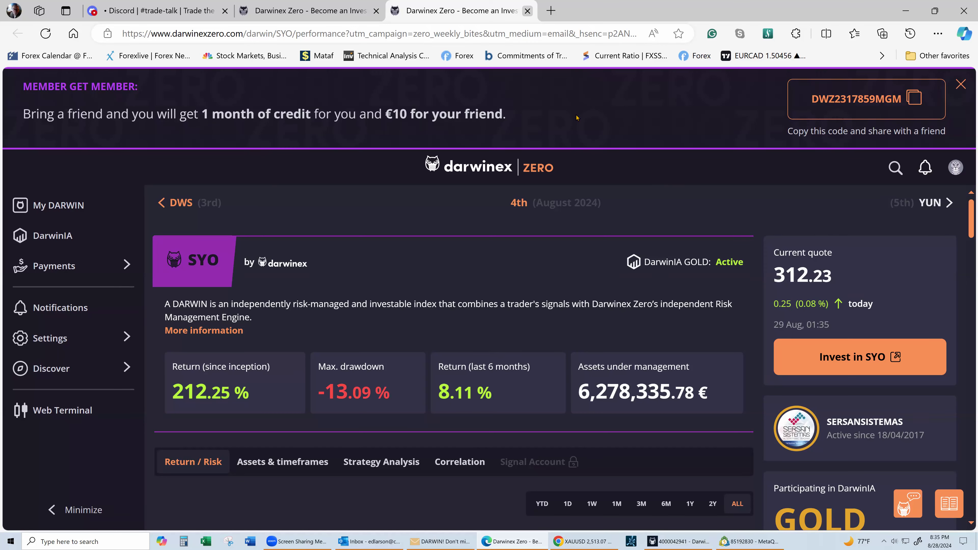
# Close the SYO and DRLB pages and minimize the Discord and TradingView browser windows to reach the desktop
pyautogui.click(527, 11)
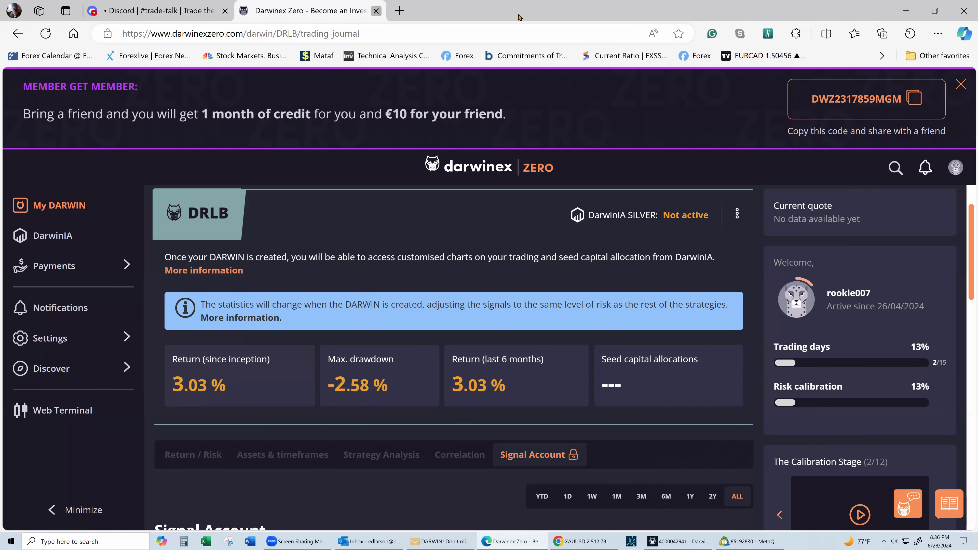
pyautogui.hotkey('ctrl', 'w')
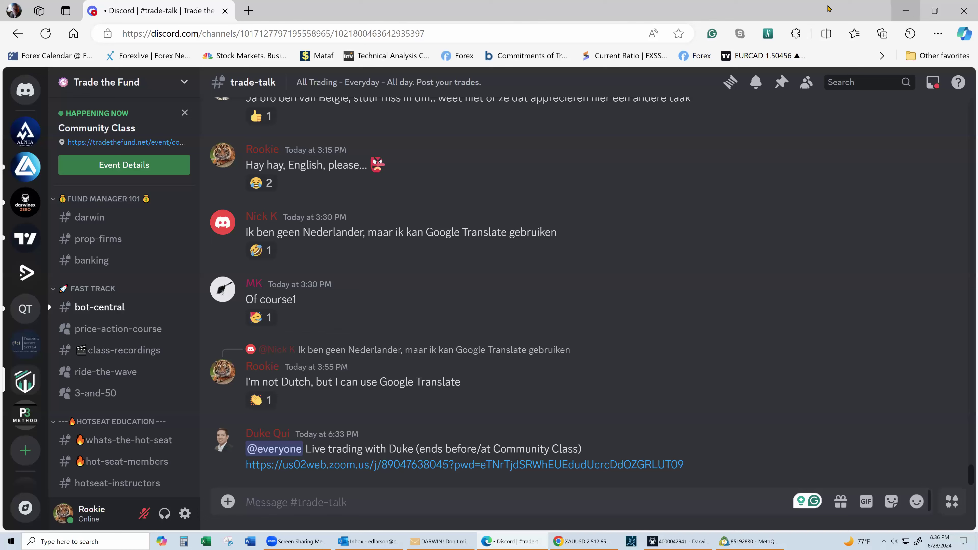
pyautogui.click(906, 11)
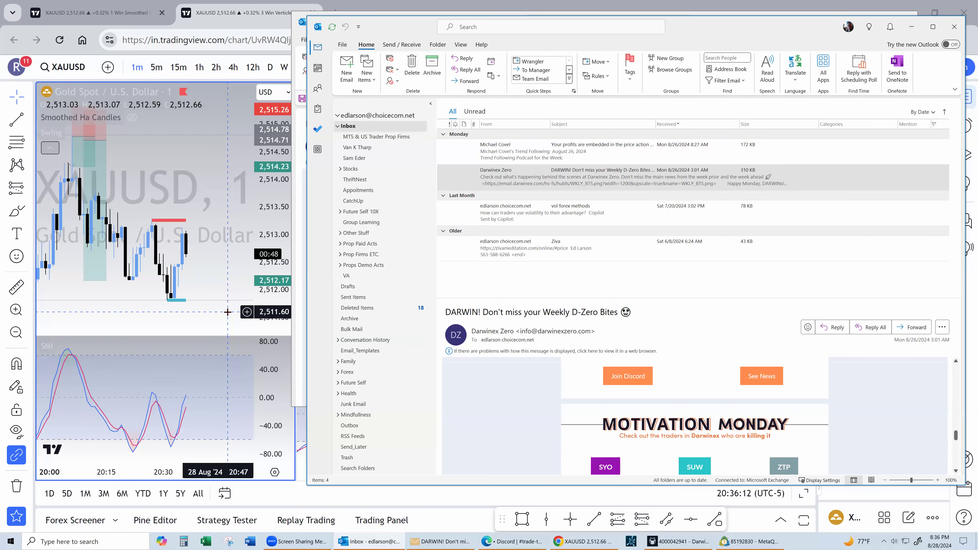
pyautogui.click(911, 26)
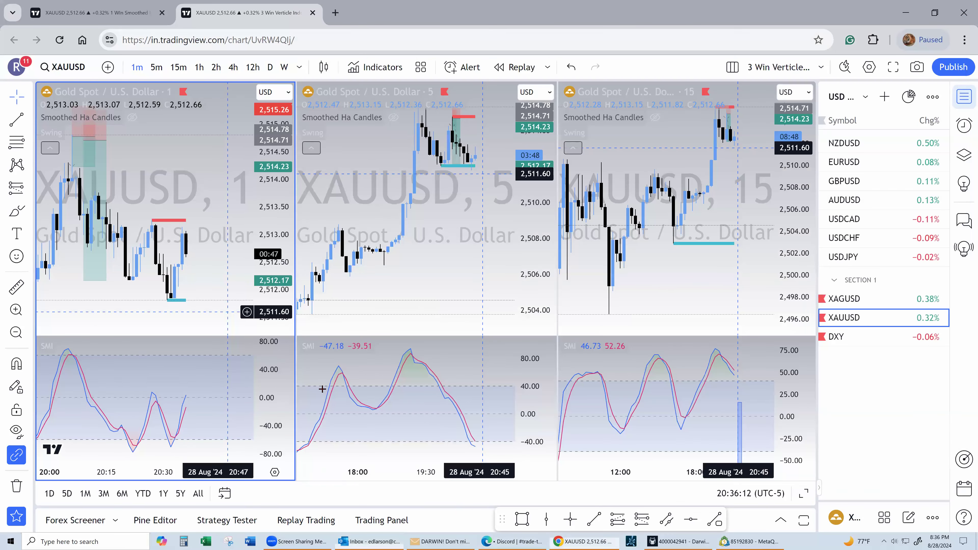
pyautogui.click(906, 14)
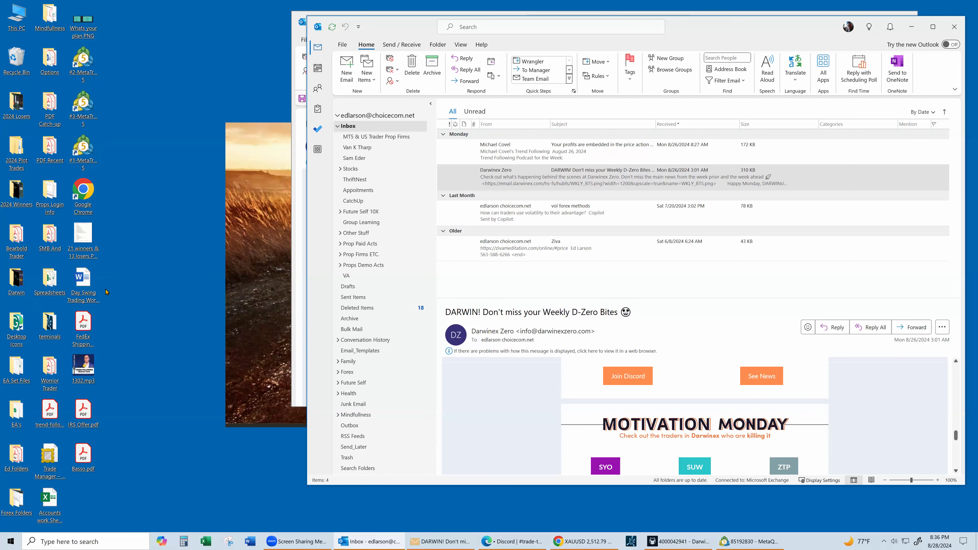
# Open the Day Swing Trading Worksheet from the desktop in a maximized Word window and examine its breakout and pullback entry diagrams
pyautogui.click(81, 281)
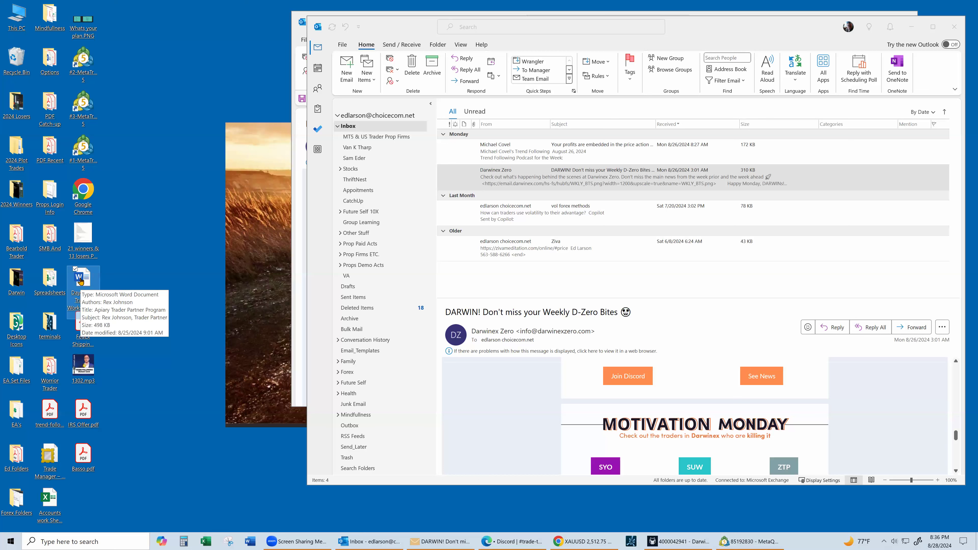
pyautogui.doubleClick(81, 281)
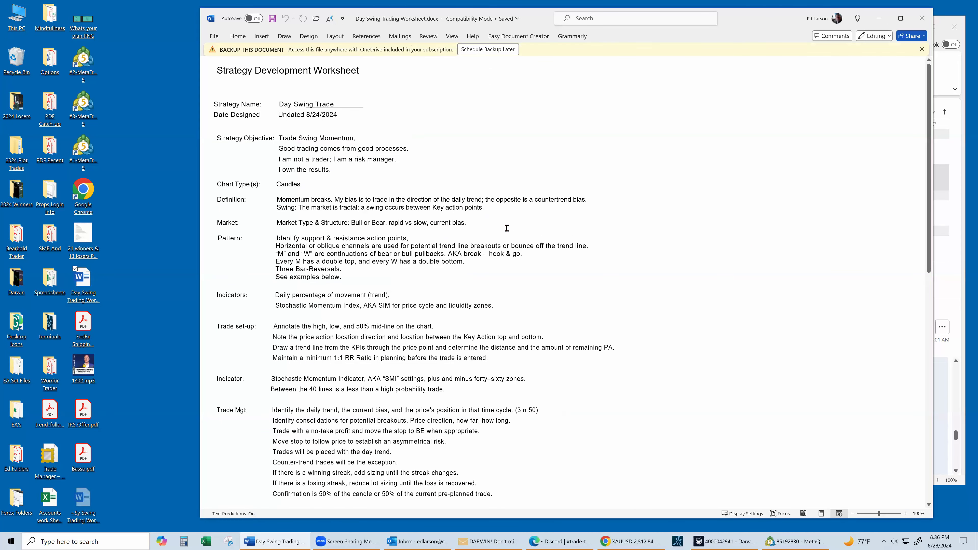
pyautogui.scroll(-20, 506, 228)
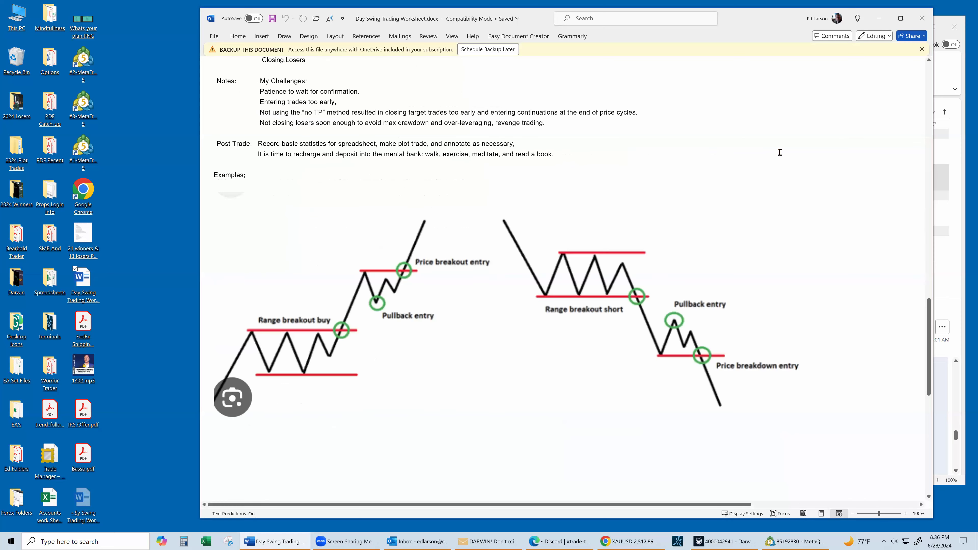
pyautogui.scroll(-5, 779, 152)
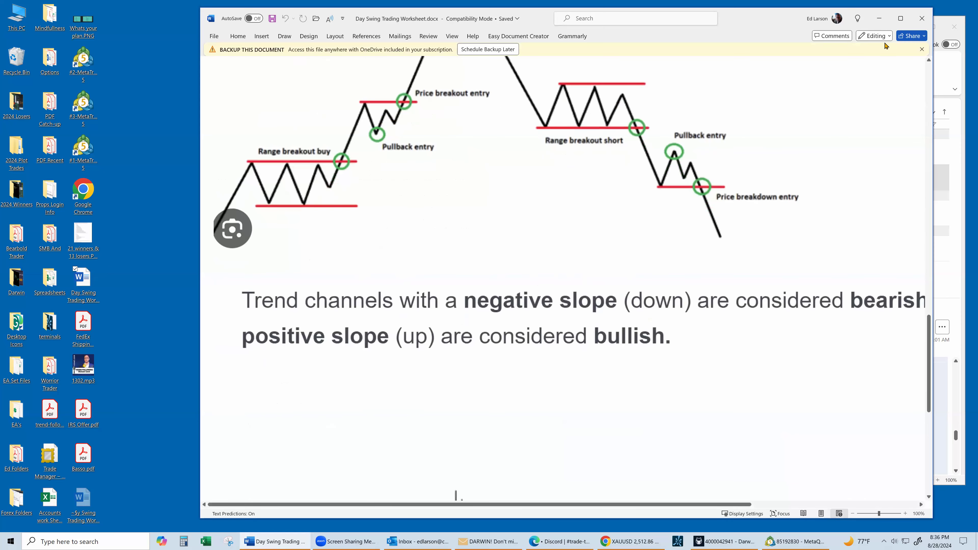
pyautogui.click(901, 18)
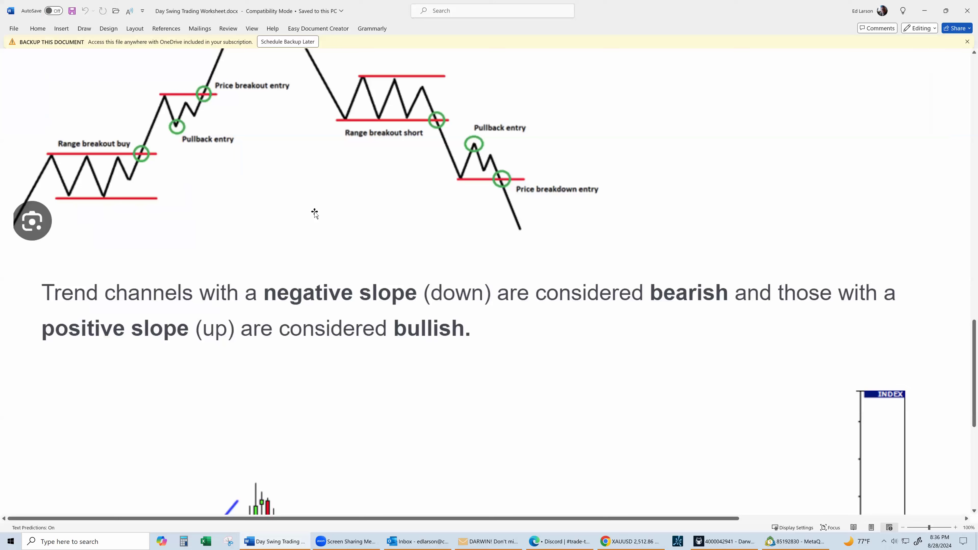
pyautogui.scroll(3, 122, 248)
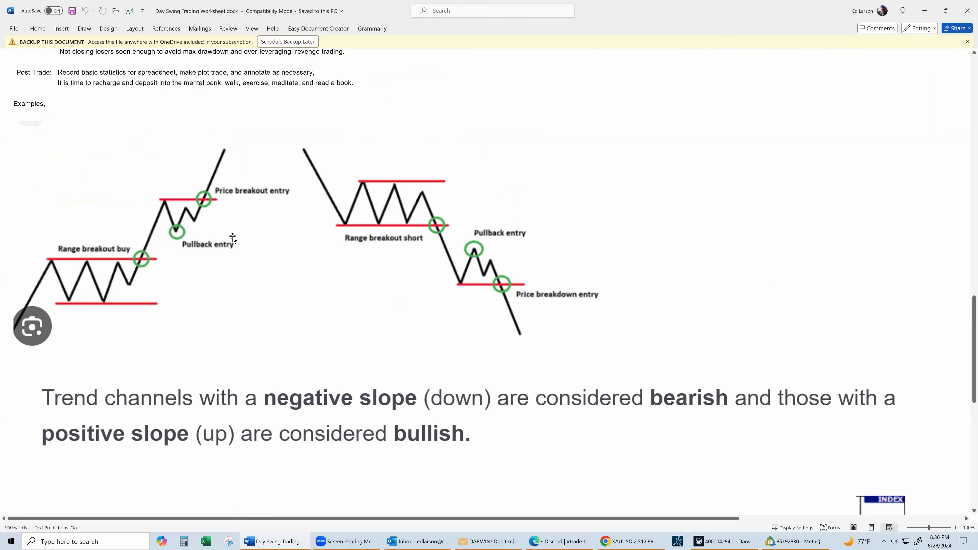
pyautogui.scroll(1, 233, 238)
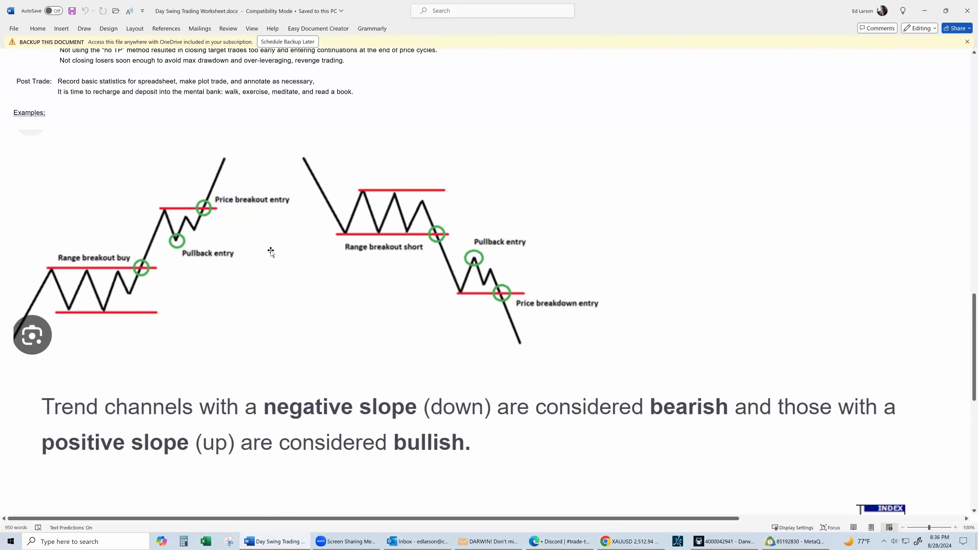
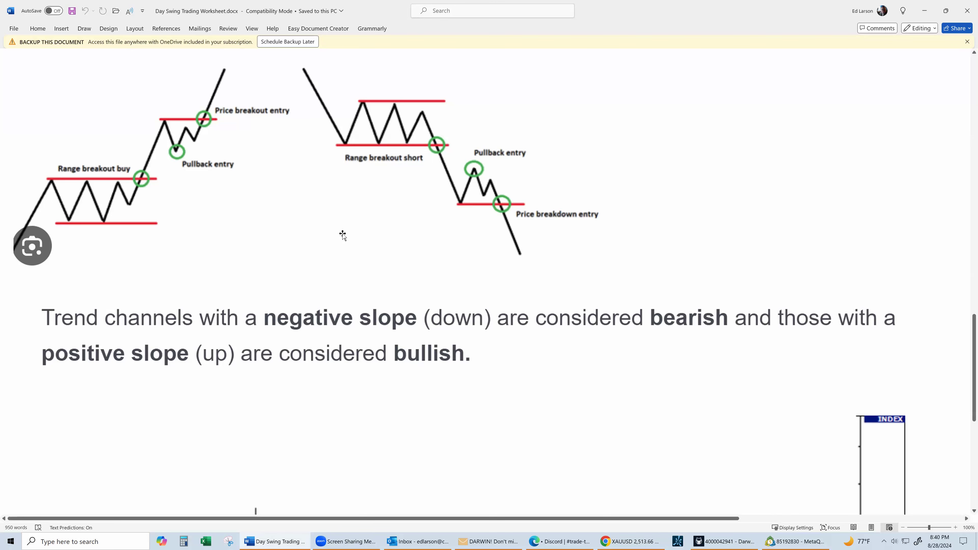
# In the MetaQuotes-Demo MetaTrader terminal, display the trade history on the XAUUSD M5 chart and list the open trades, minimizing Word behind it
pyautogui.click(781, 541)
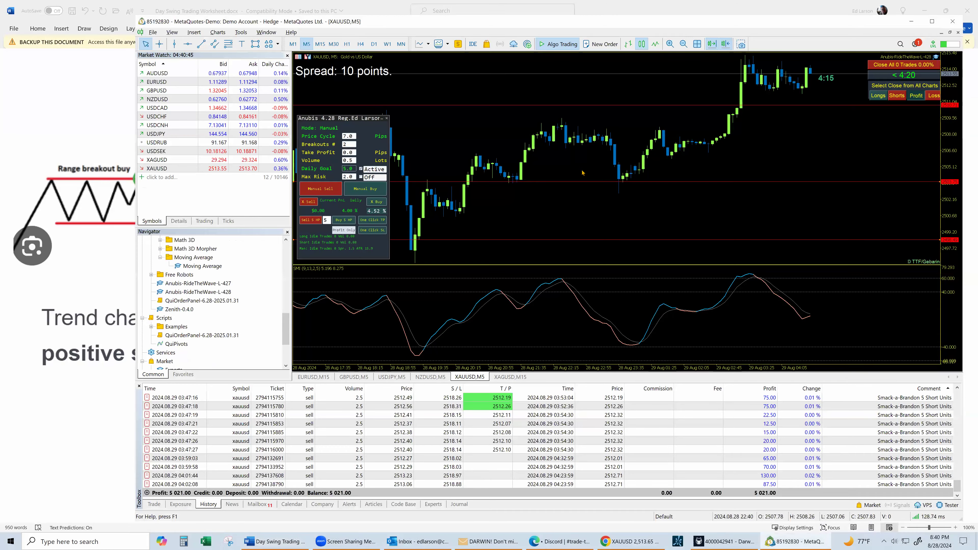
pyautogui.rightClick(582, 171)
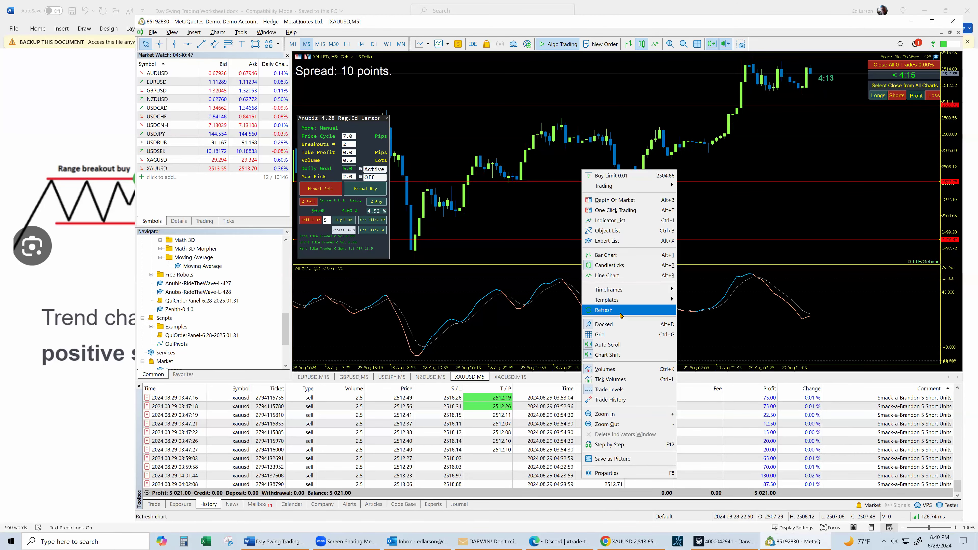
pyautogui.click(617, 399)
pyautogui.moveTo(760, 88)
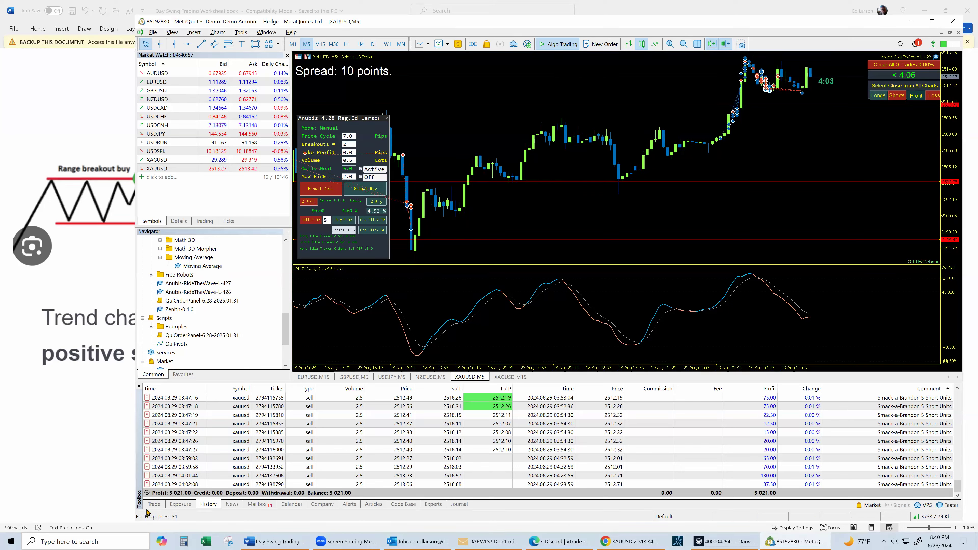
pyautogui.click(153, 504)
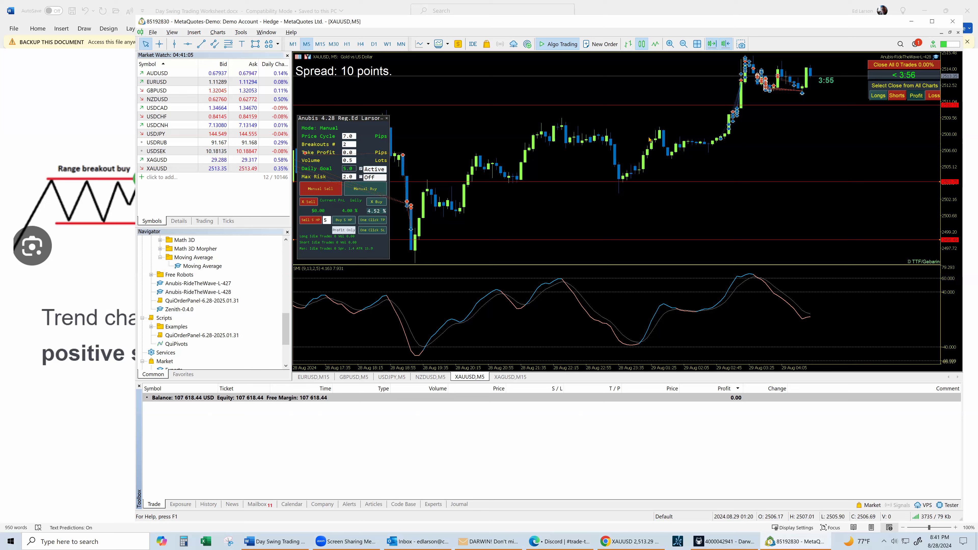
pyautogui.click(926, 10)
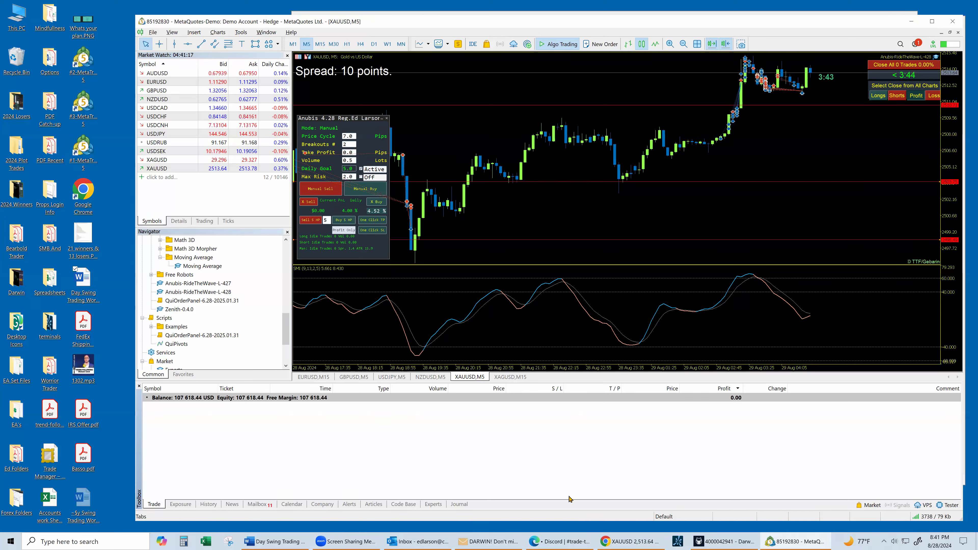
# Switch to TradingView's three-chart XAUUSD layout in Chrome and remove the drawings from the charts
pyautogui.click(624, 541)
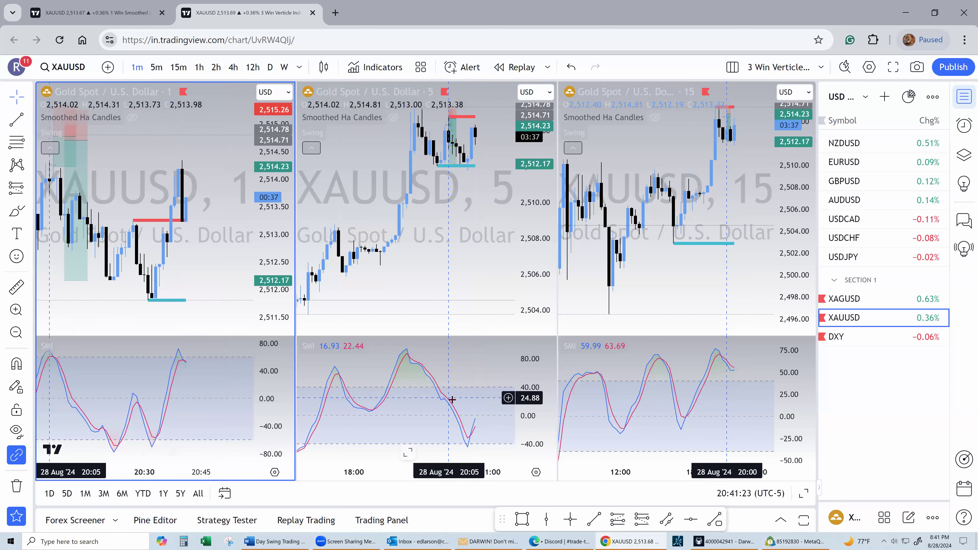
pyautogui.moveTo(743, 388); pyautogui.dragTo(511, 461)
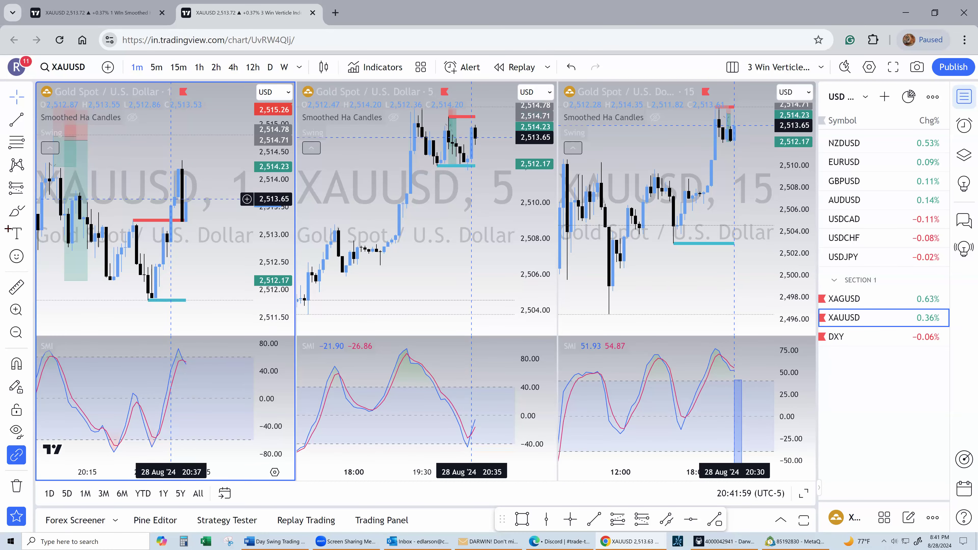
pyautogui.rightClick(198, 272)
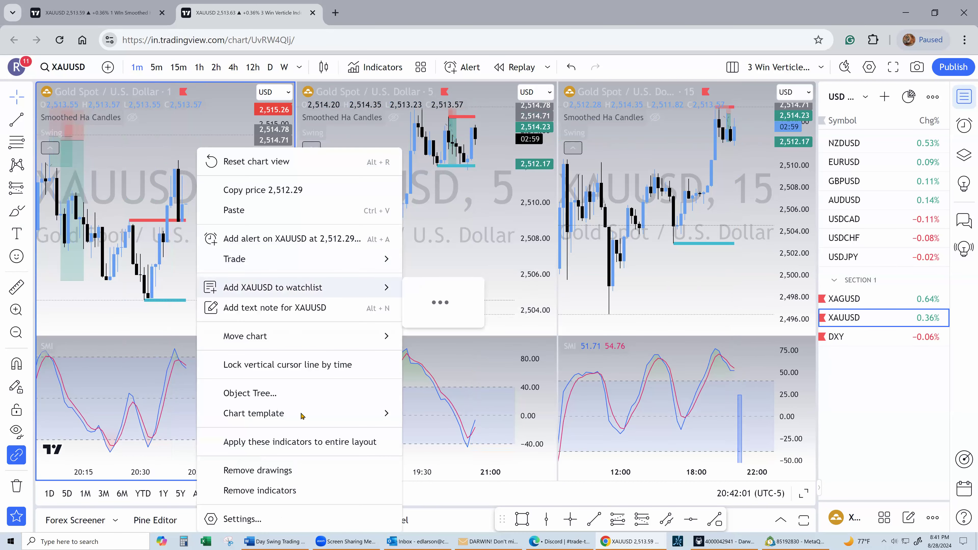
pyautogui.click(277, 470)
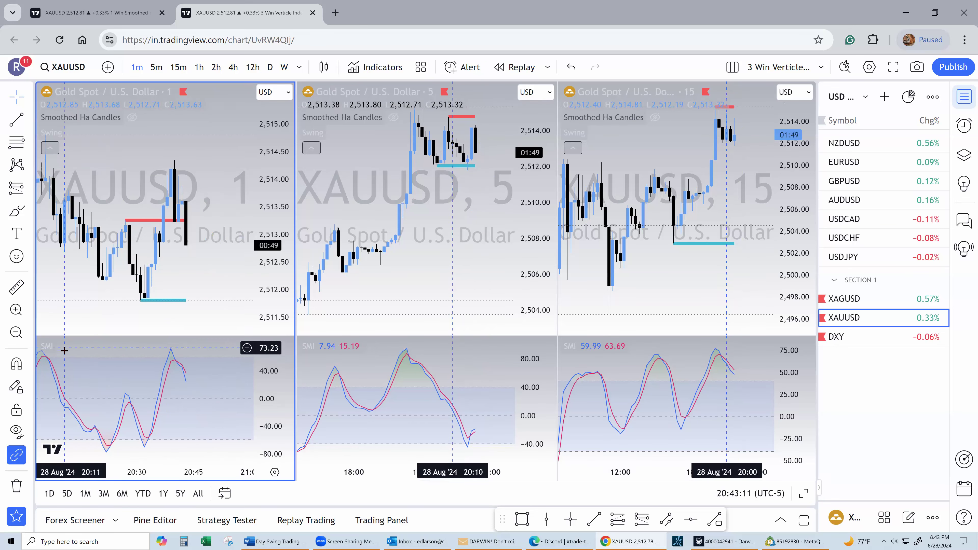
# Change the 15-minute XAUUSD chart in the three-chart layout to the 1-hour timeframe
pyautogui.moveTo(43, 356)
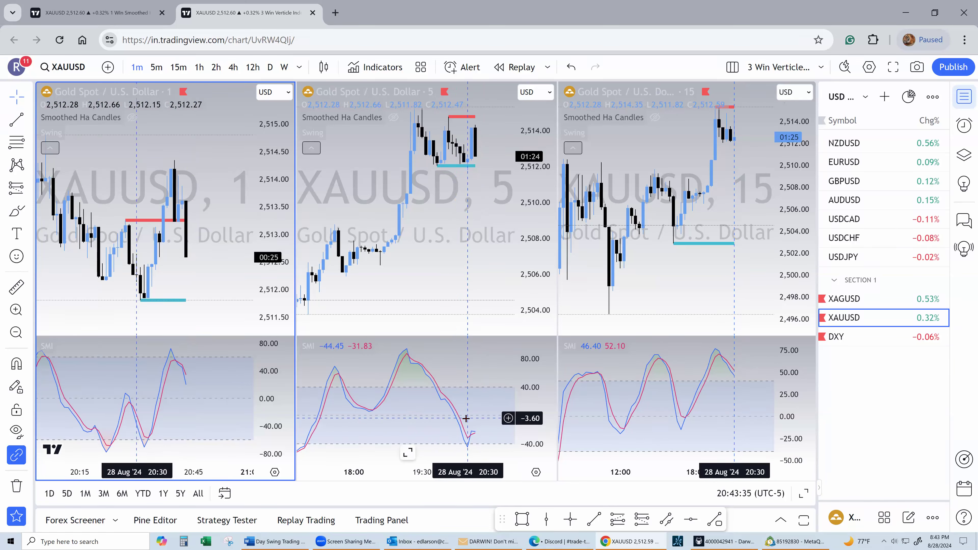
pyautogui.click(634, 143)
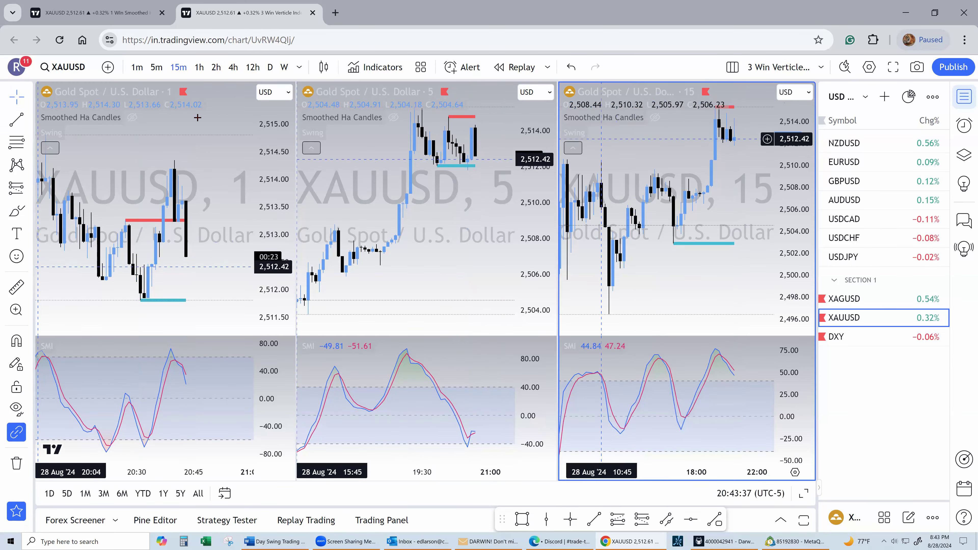
pyautogui.click(199, 67)
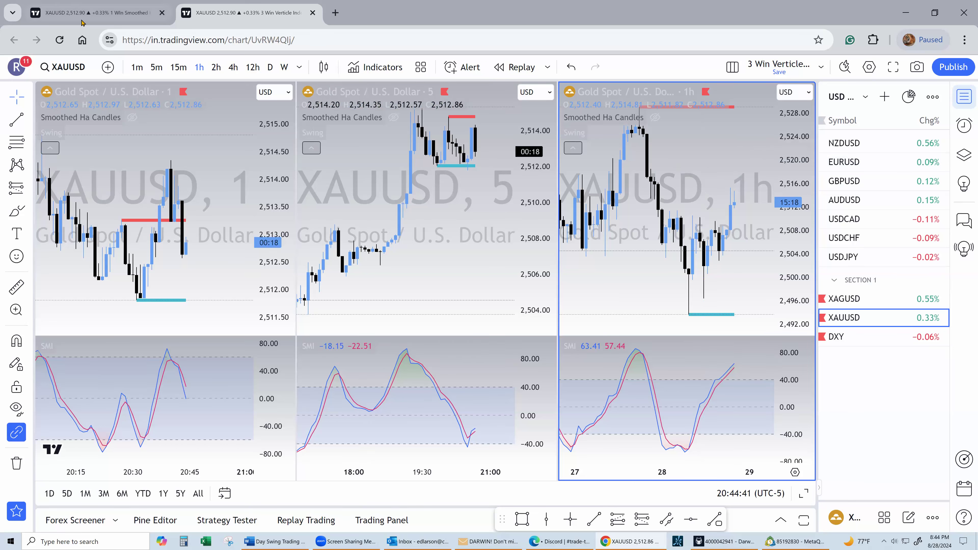
# Show EURUSD in the single-chart TradingView layout and examine its cycles on the 15-minute and 4-hour timeframes
pyautogui.click(96, 19)
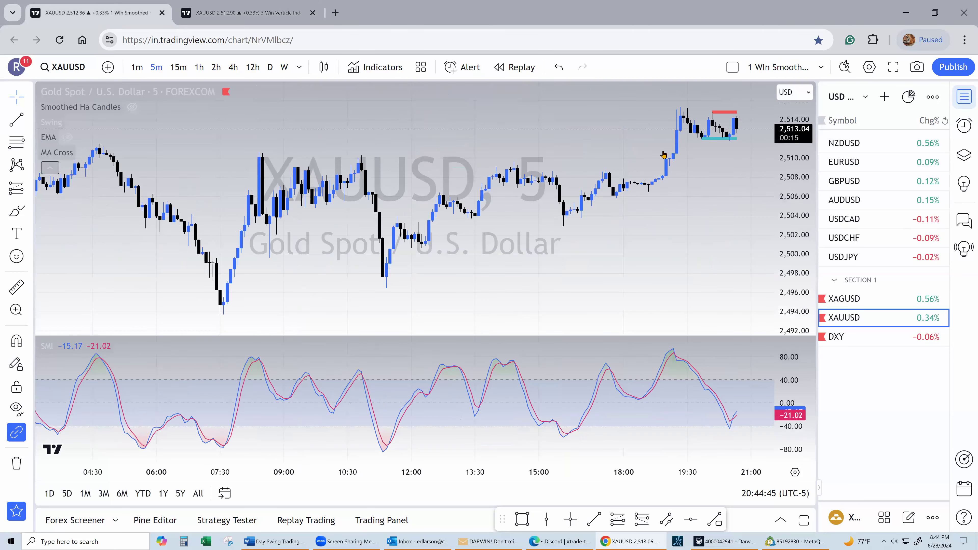
pyautogui.click(842, 167)
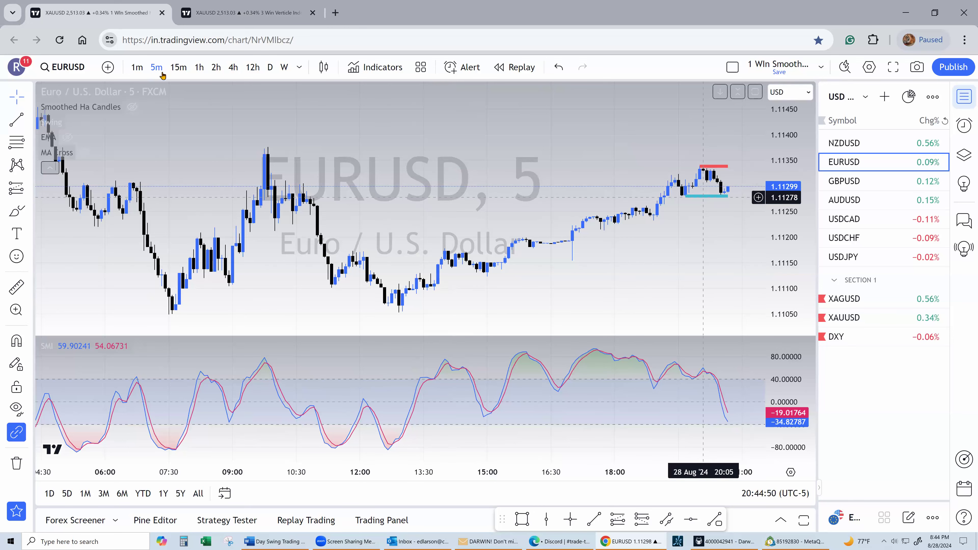
pyautogui.click(178, 68)
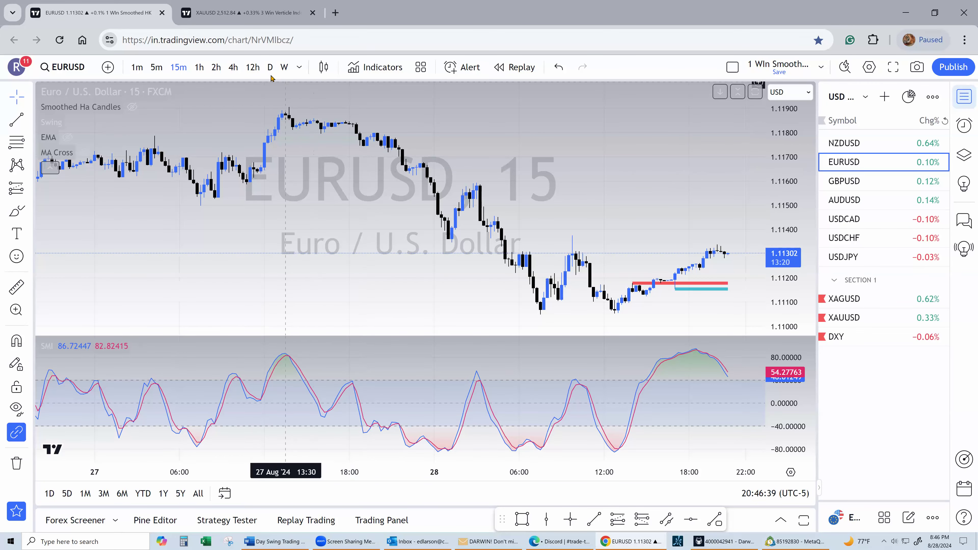
pyautogui.click(235, 68)
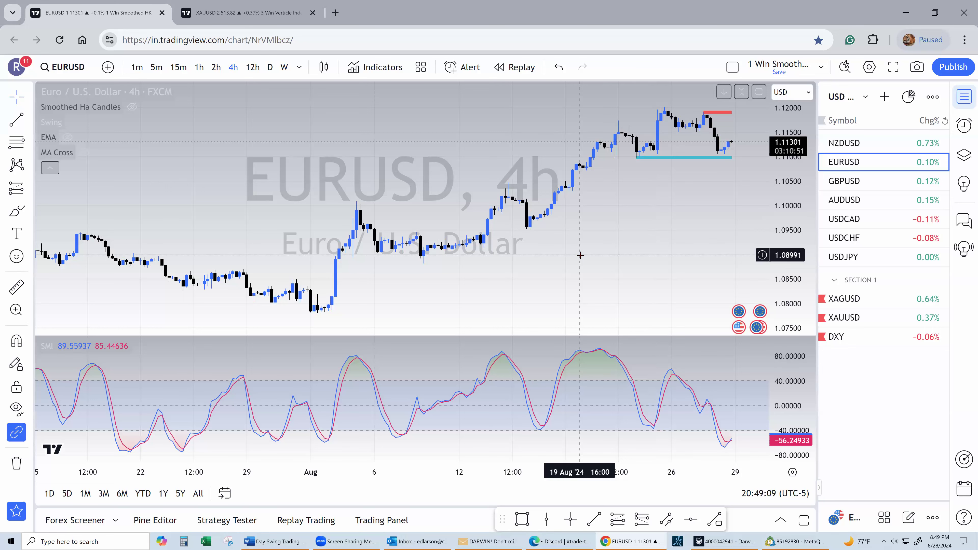
# Examine XAUUSD in the single-chart layout on the 4-hour and 5-minute timeframes, and return to the three-chart layout
pyautogui.click(854, 317)
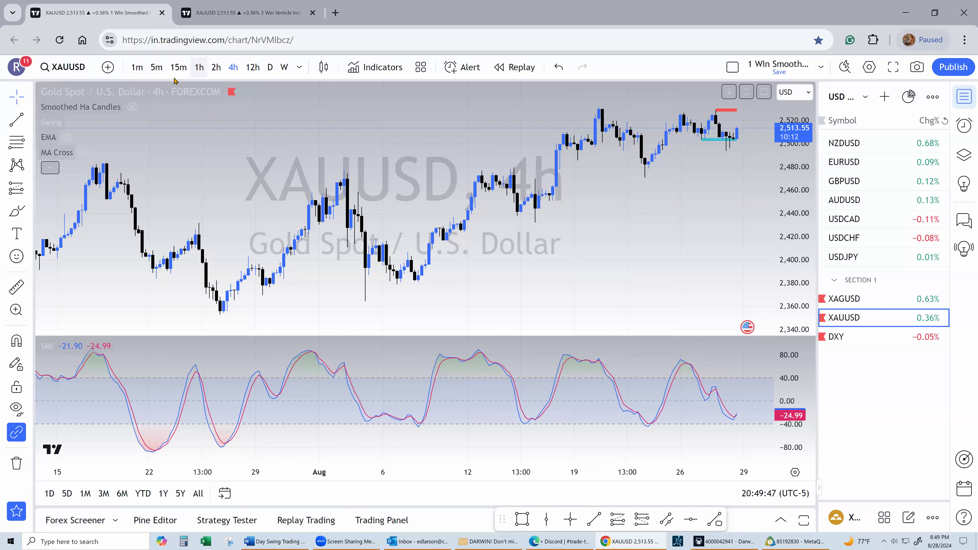
pyautogui.click(157, 67)
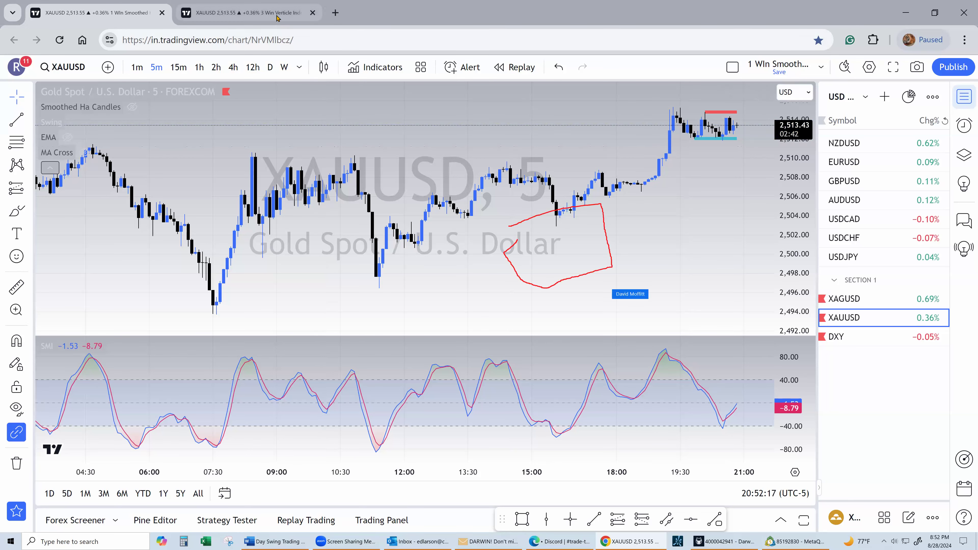
pyautogui.hotkey('ctrl', 'Tab')
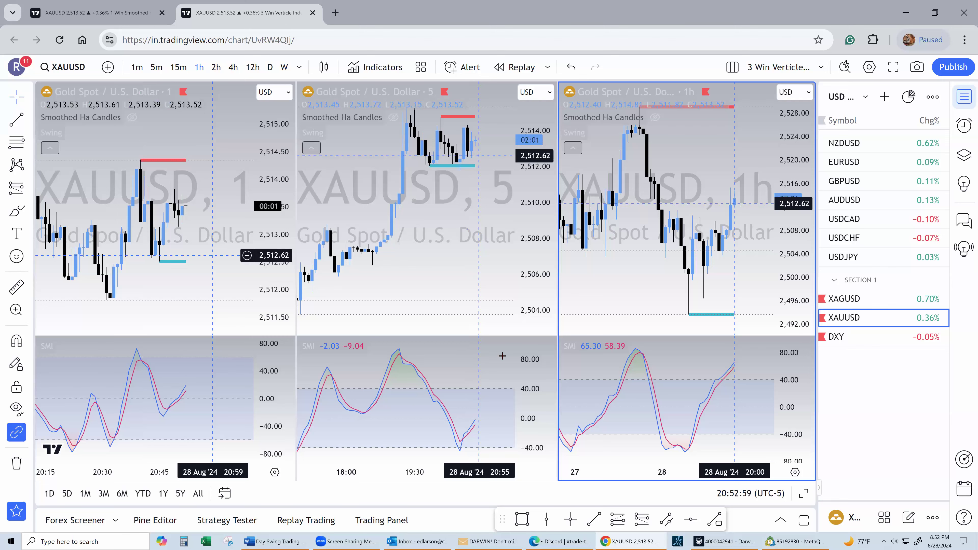
# Switch to the MetaTrader terminal, maximize it, and review the closed XAUUSD trades in the account history
pyautogui.click(791, 538)
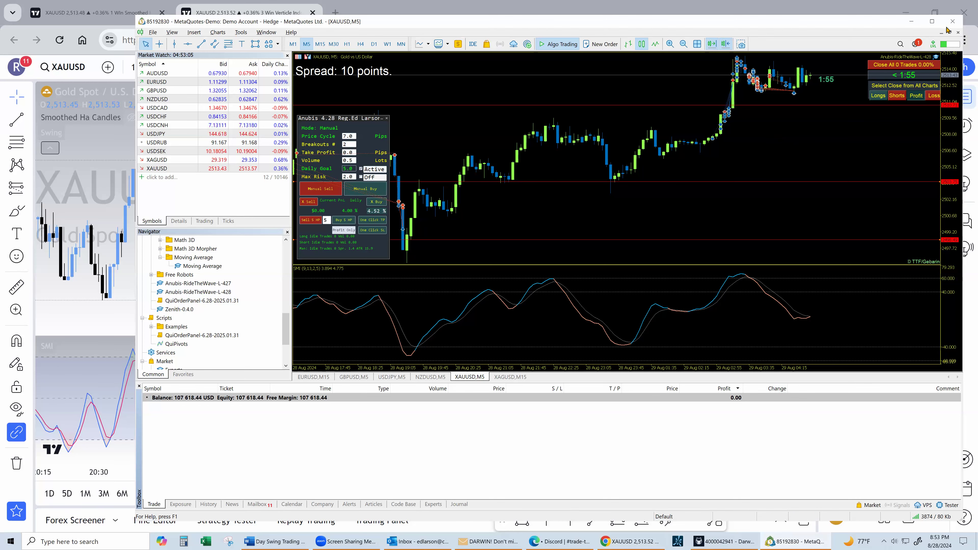
pyautogui.click(933, 24)
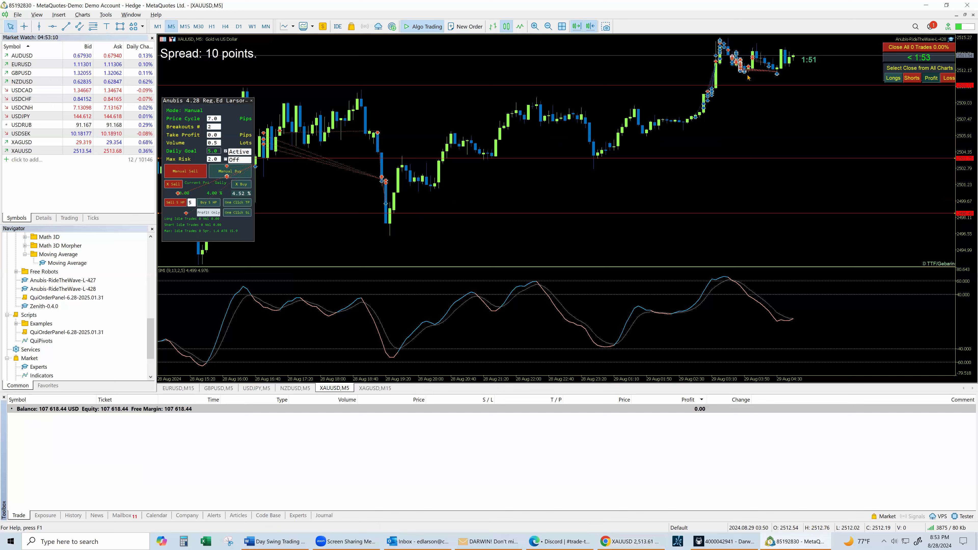
pyautogui.click(73, 515)
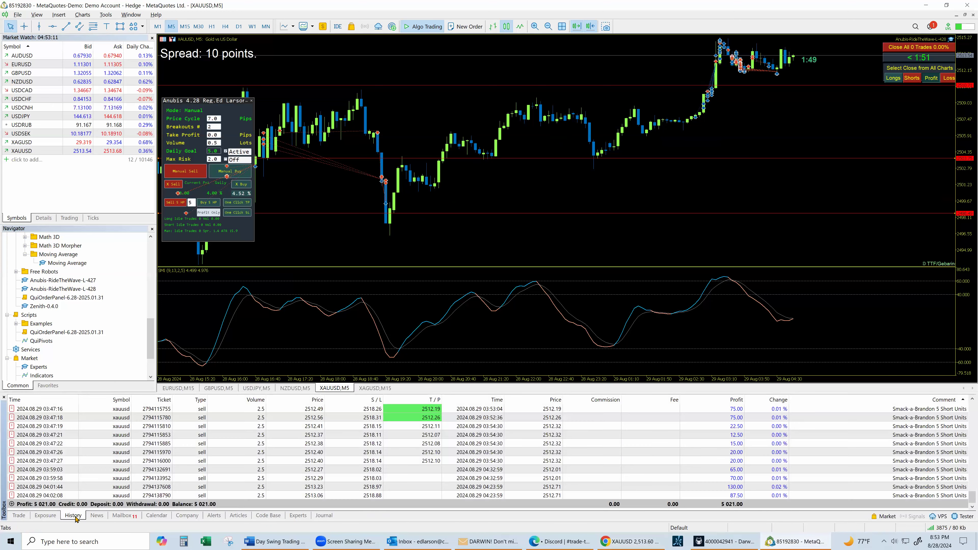
pyautogui.scroll(4, 713, 442)
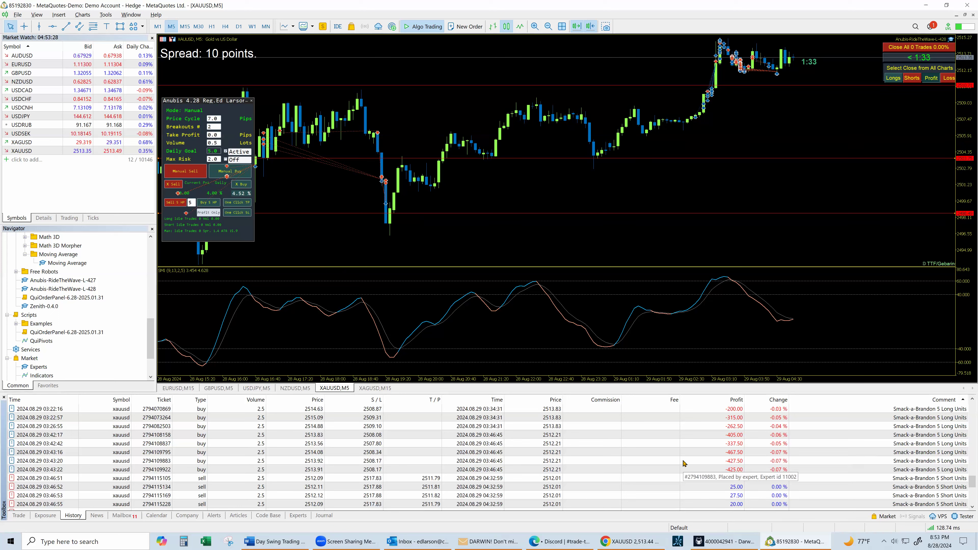
pyautogui.scroll(-5, 657, 460)
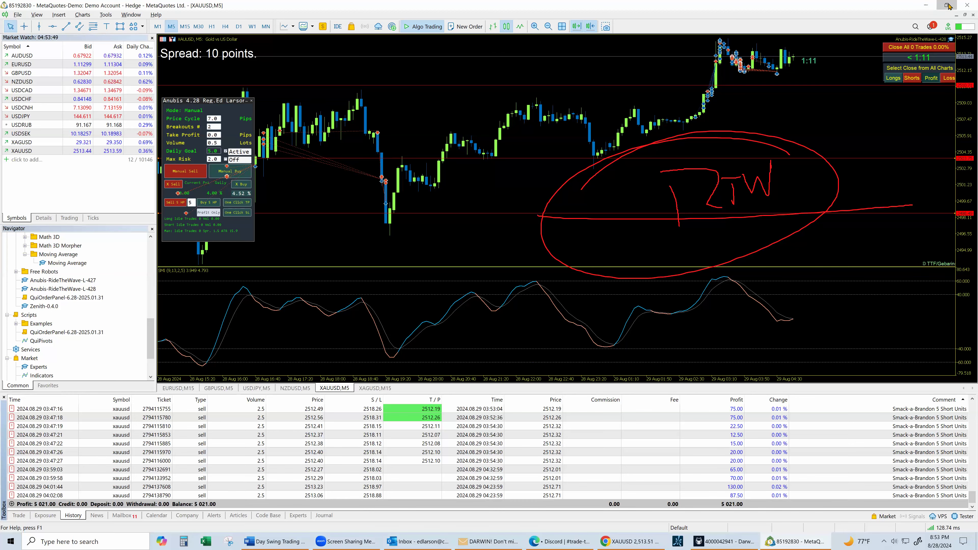
# Restore the MetaTrader window to its smaller size and minimize the TradingView browser to reach the desktop
pyautogui.press('super+Down')
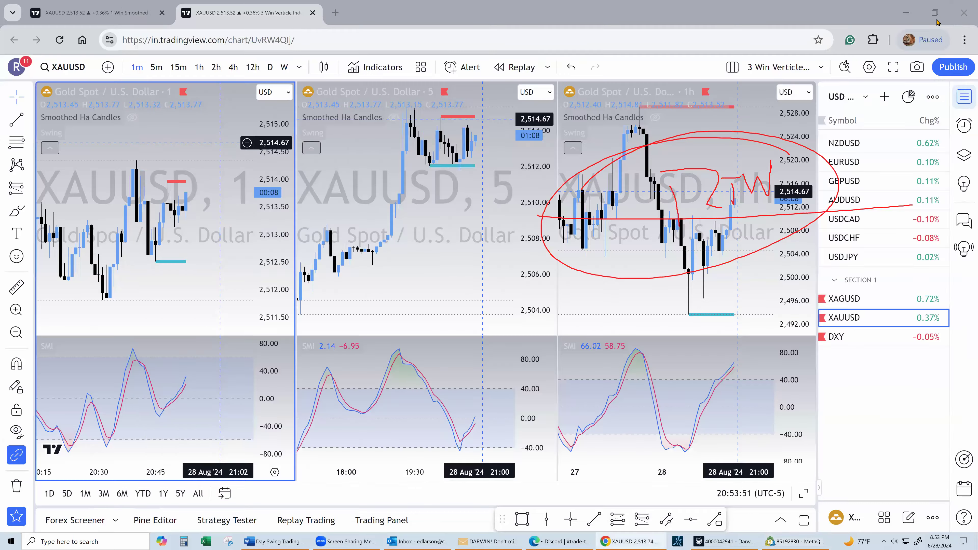
pyautogui.click(955, 5)
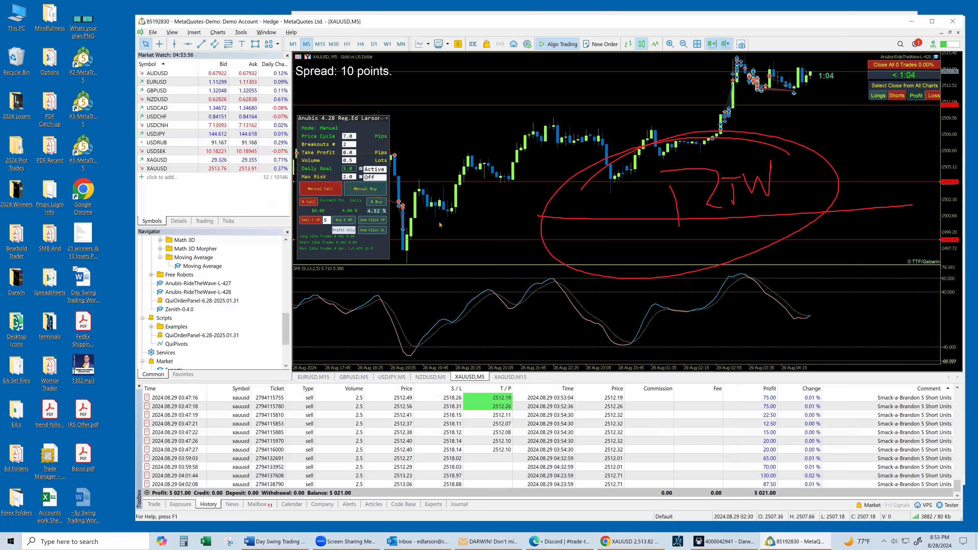
pyautogui.click(906, 12)
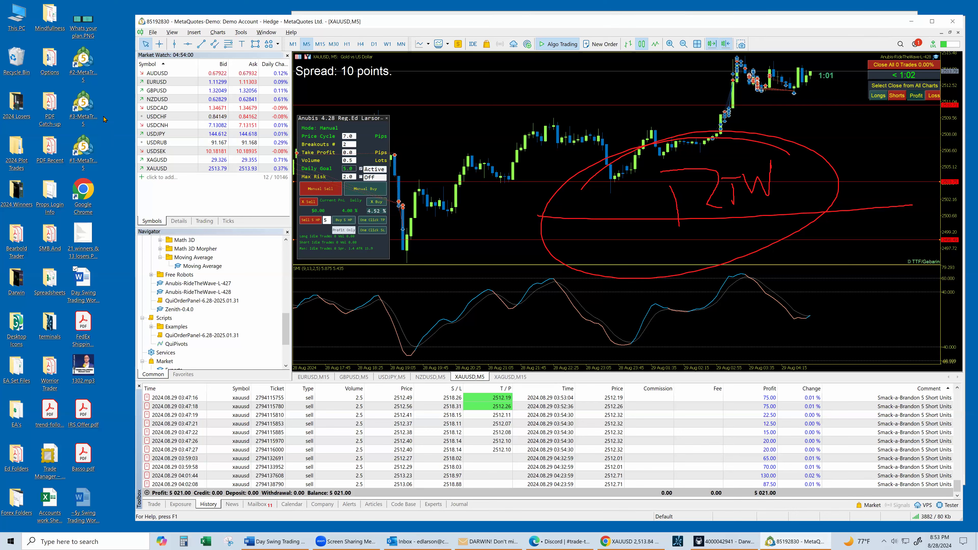
# Clear the red on-screen annotations, try the #2 MetaTrader desktop shortcut, and close the open MetaTrader terminal
pyautogui.click(82, 68)
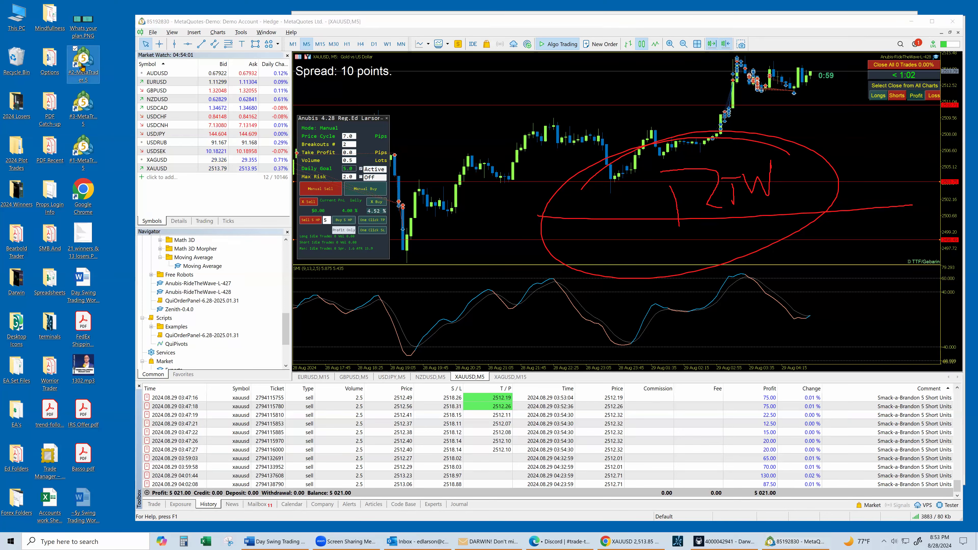
pyautogui.press('Escape')
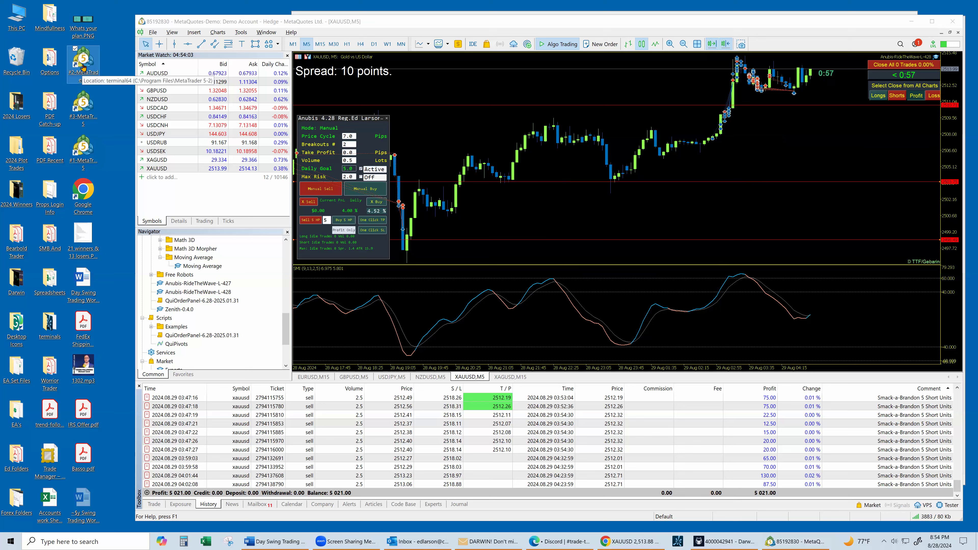
pyautogui.doubleClick(83, 68)
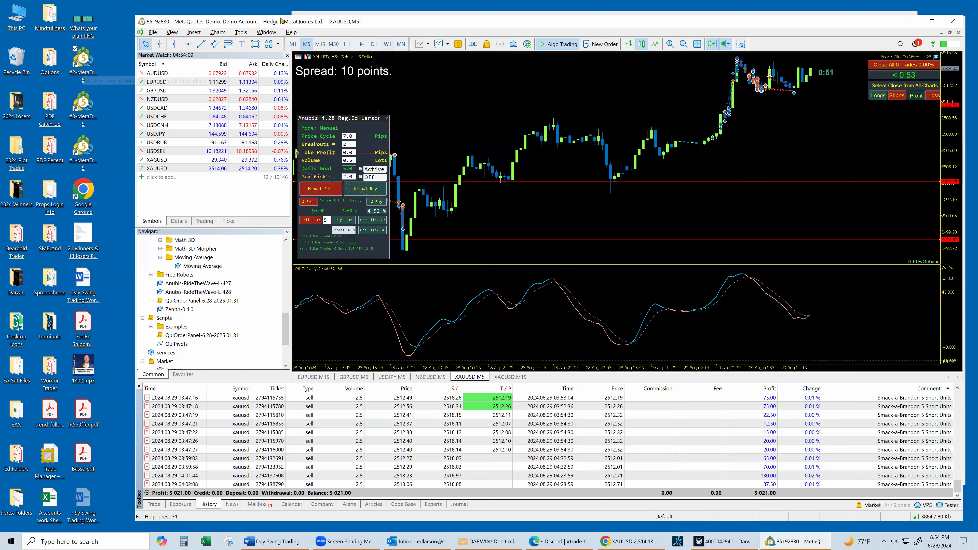
pyautogui.click(950, 22)
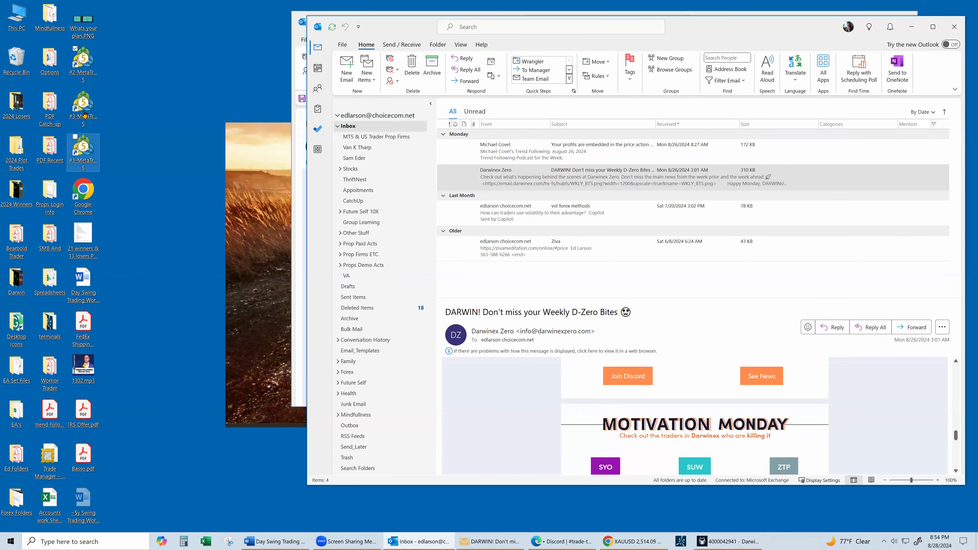
# Open the #1 MetaTrader terminal from the desktop and dismiss its license warnings
pyautogui.click(84, 150)
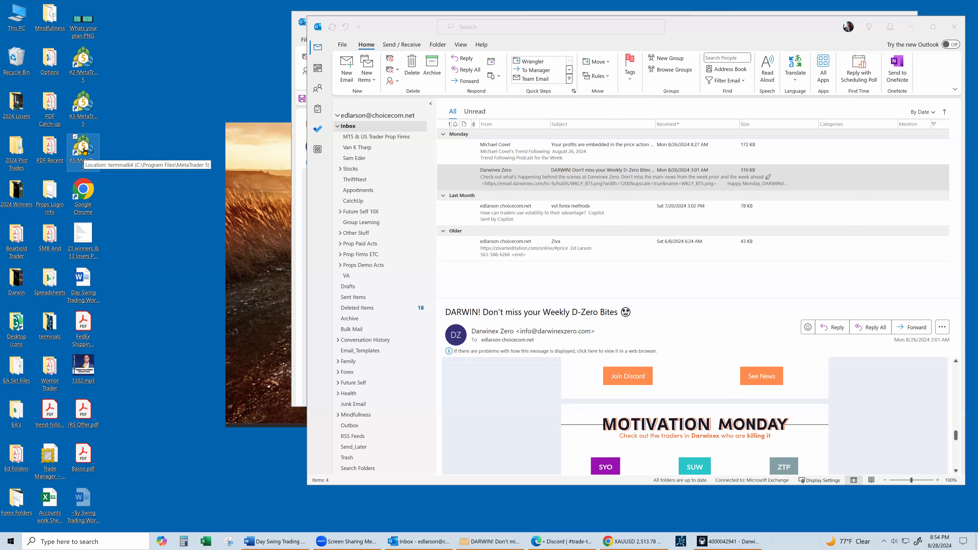
pyautogui.doubleClick(84, 150)
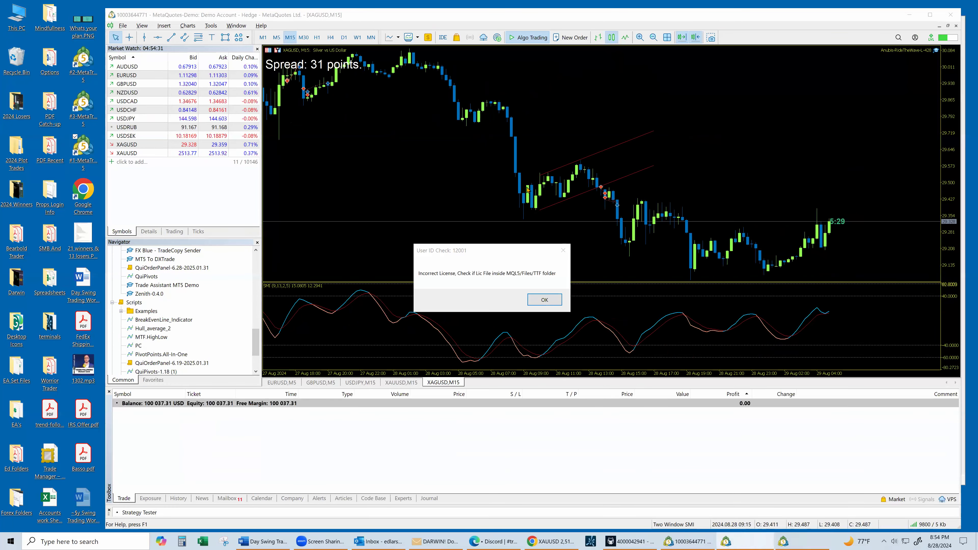
pyautogui.click(544, 300)
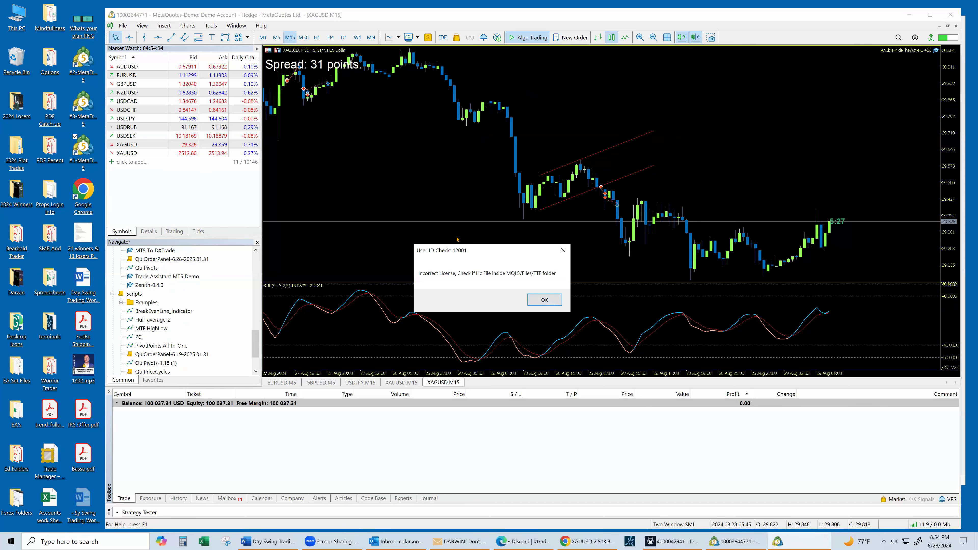
pyautogui.click(543, 300)
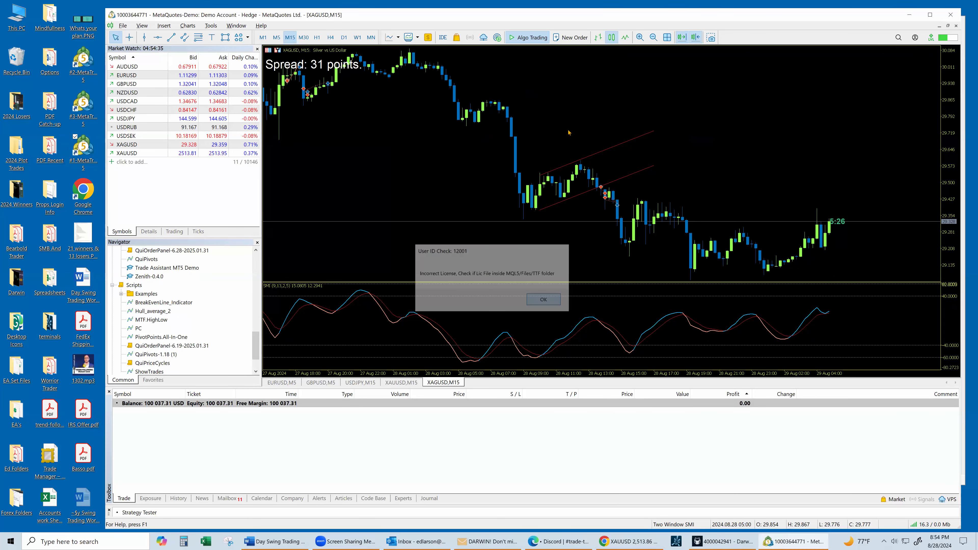
# Hide the trade history on the XAGUSD M15 chart and check the accounts listed in the Navigator
pyautogui.rightClick(569, 110)
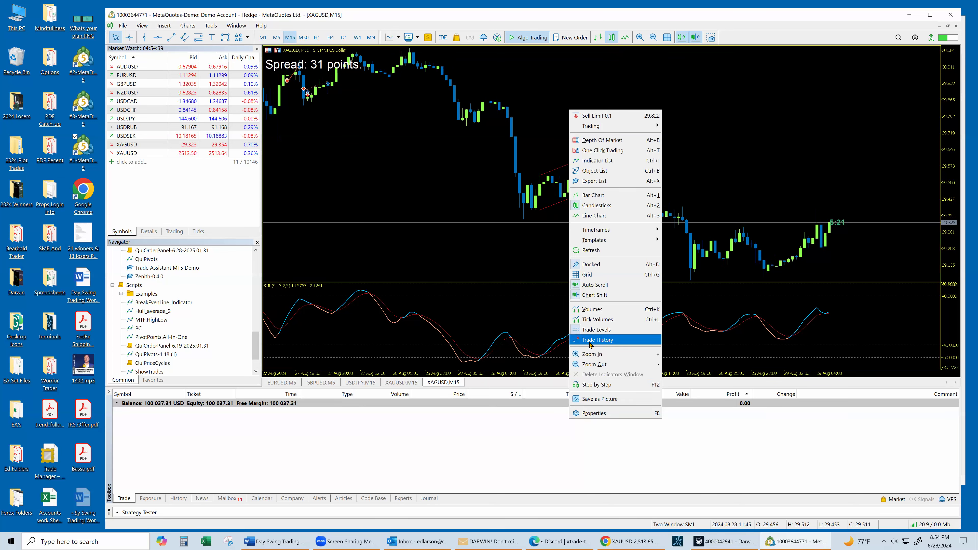
pyautogui.click(562, 345)
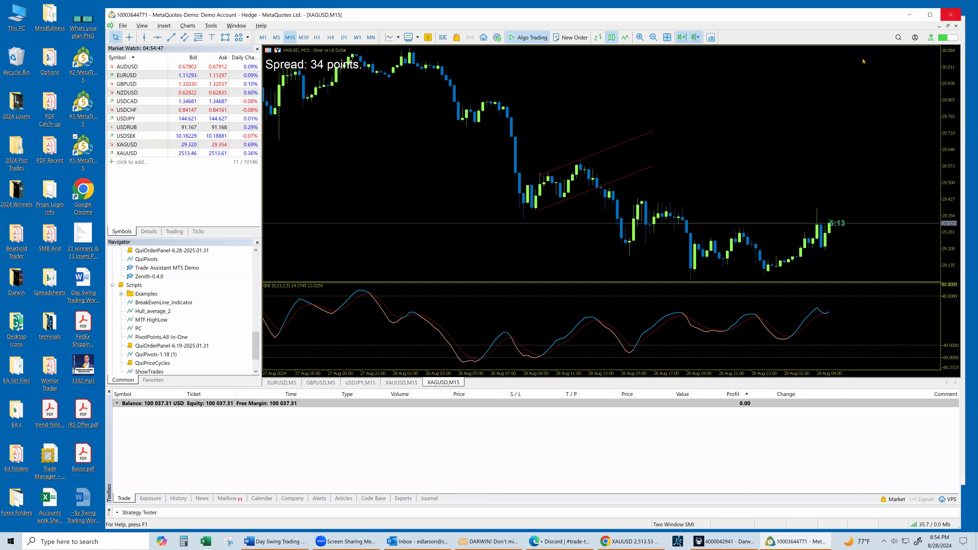
pyautogui.scroll(13, 197, 302)
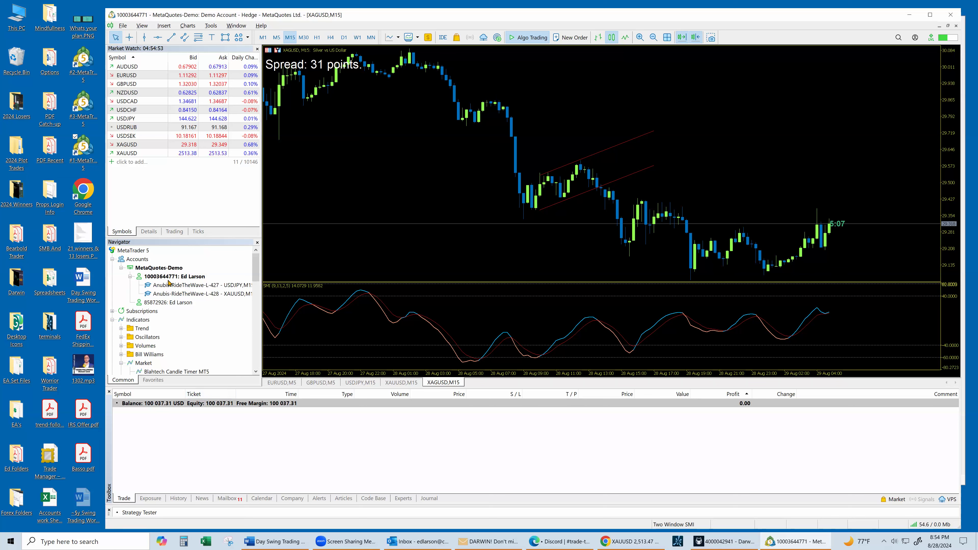
# Close the XAGUSD M15 chart and exit the #1 MetaTrader terminal
pyautogui.click(956, 26)
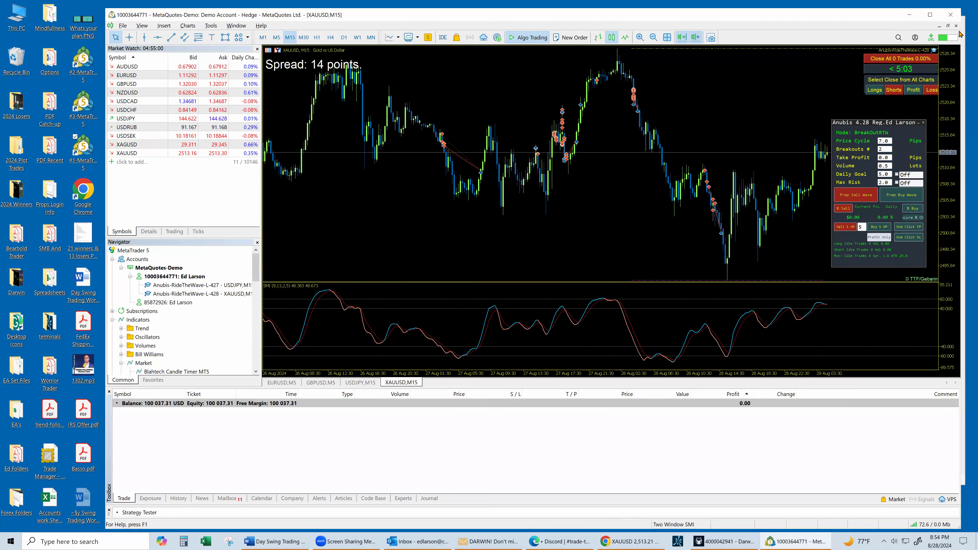
pyautogui.click(951, 15)
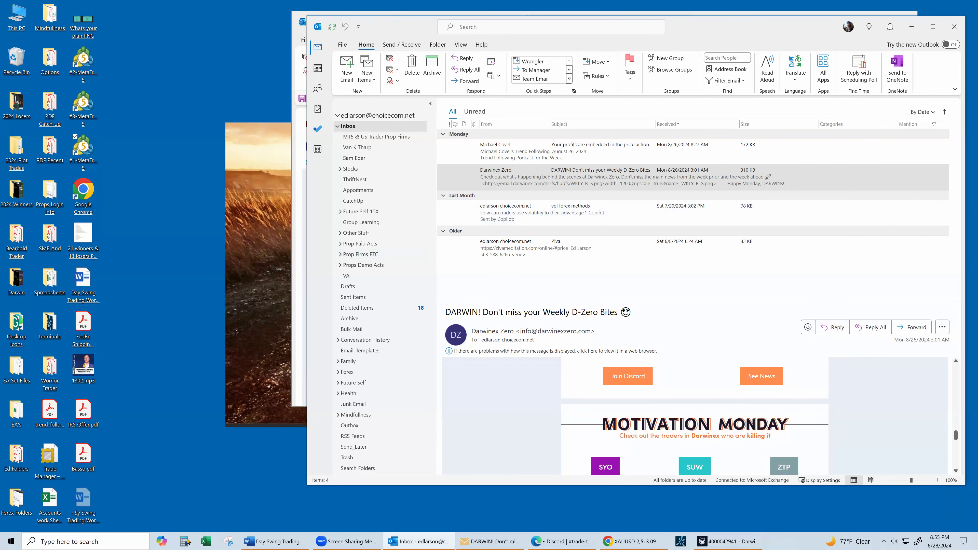
# Open the recent workbook Accounts work Sheet 9-25.xlsx in Excel, review the August account results, and close it
pyautogui.click(207, 541)
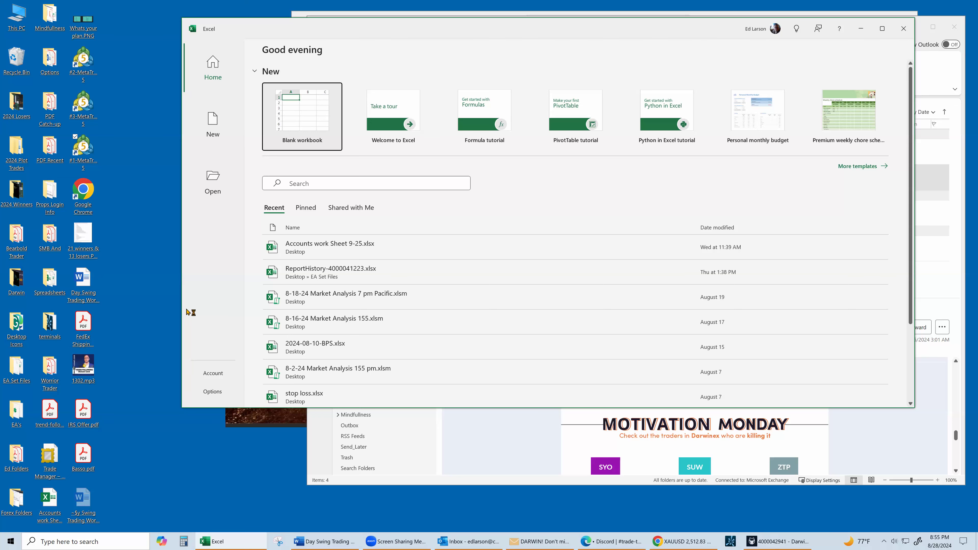
pyautogui.click(372, 251)
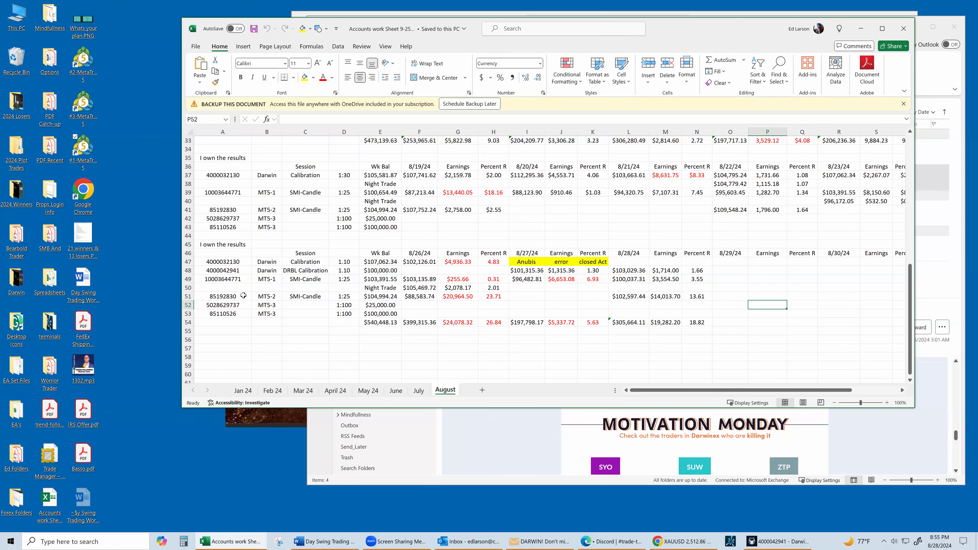
pyautogui.click(903, 28)
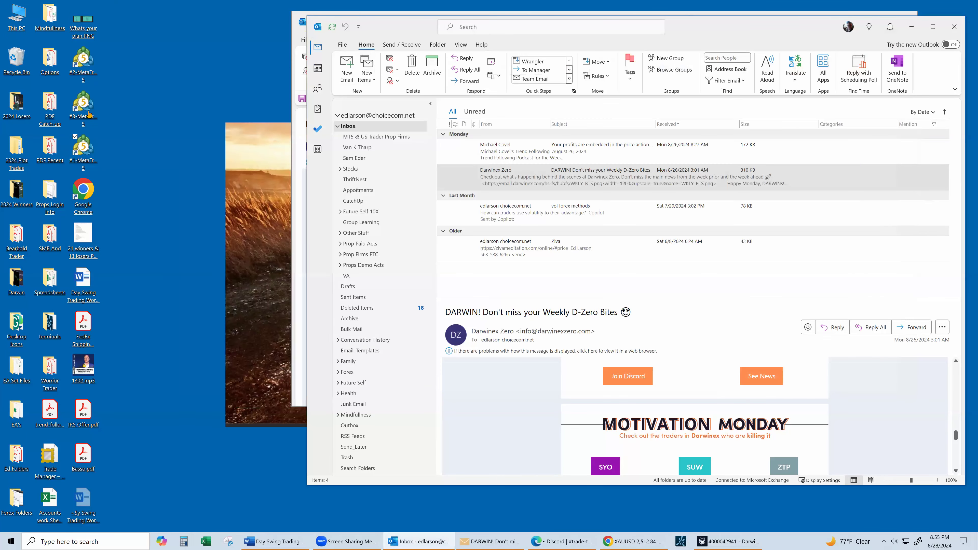
# Open the #2 MetaTrader terminal, and browse from the desktop's Forex Folders through Apiary to the 2-22 Founders Tradeing Room folder
pyautogui.click(91, 61)
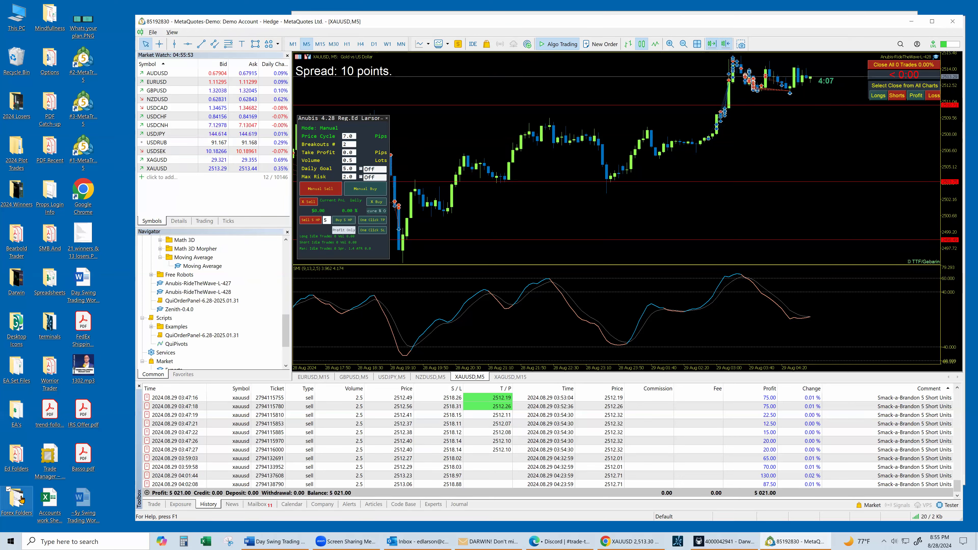
pyautogui.click(27, 488)
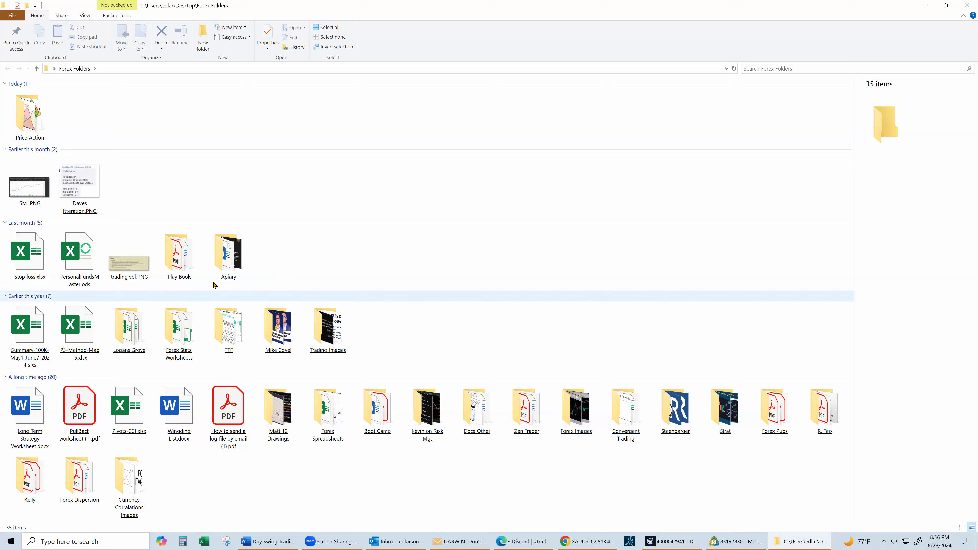
pyautogui.doubleClick(221, 268)
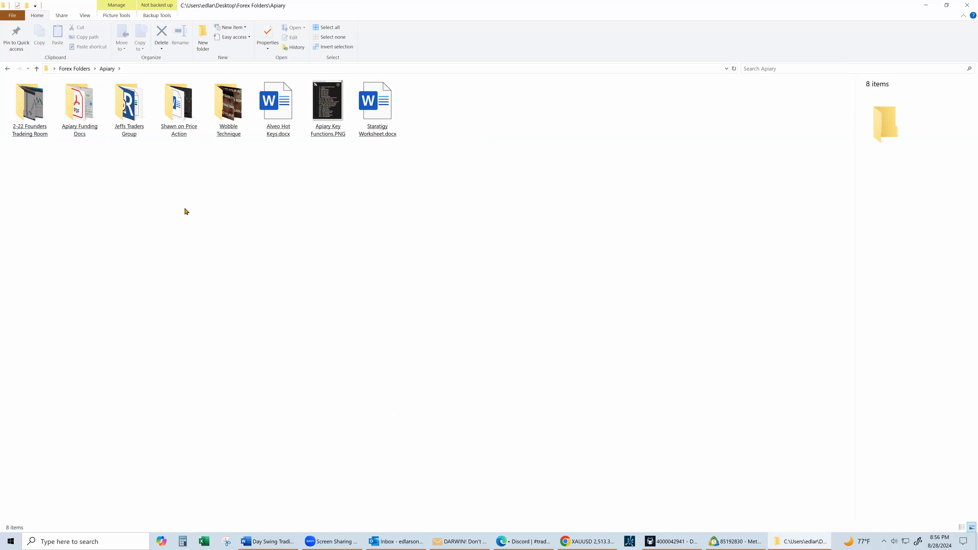
pyautogui.hotkey('alt', 'Left')
pyautogui.doubleClick(31, 121)
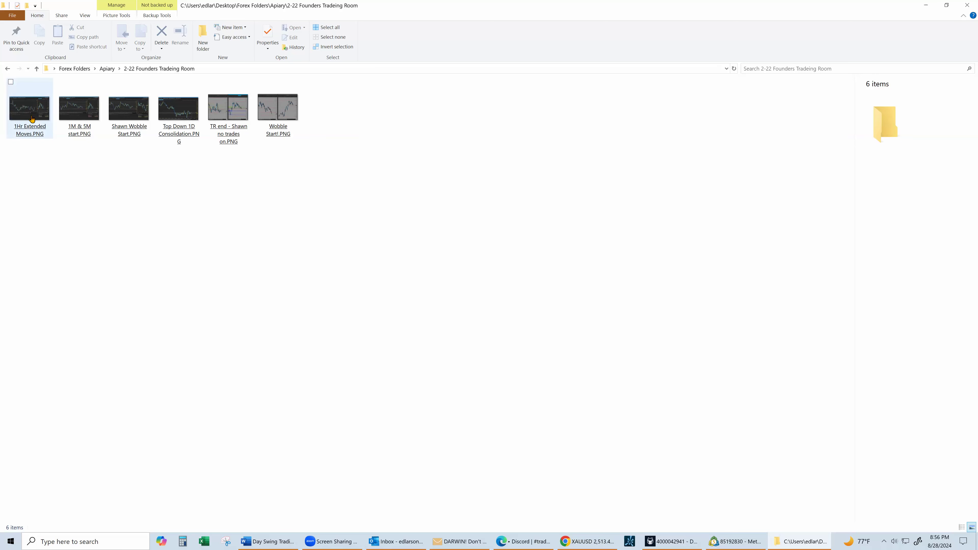
# View the EUR/USD M1 chart in Shawn Wobble Start.PNG at a larger size and close the image
pyautogui.click(140, 115)
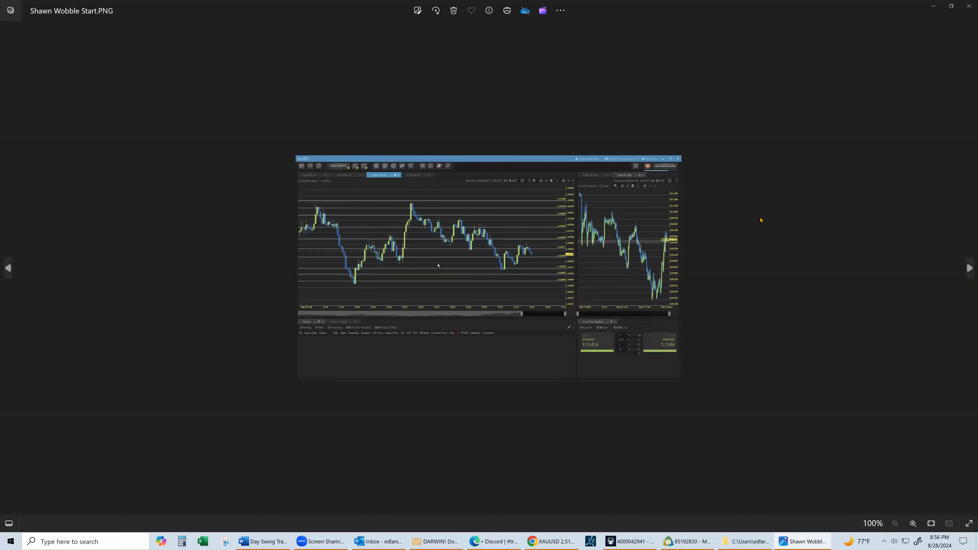
pyautogui.scroll(3, 761, 220)
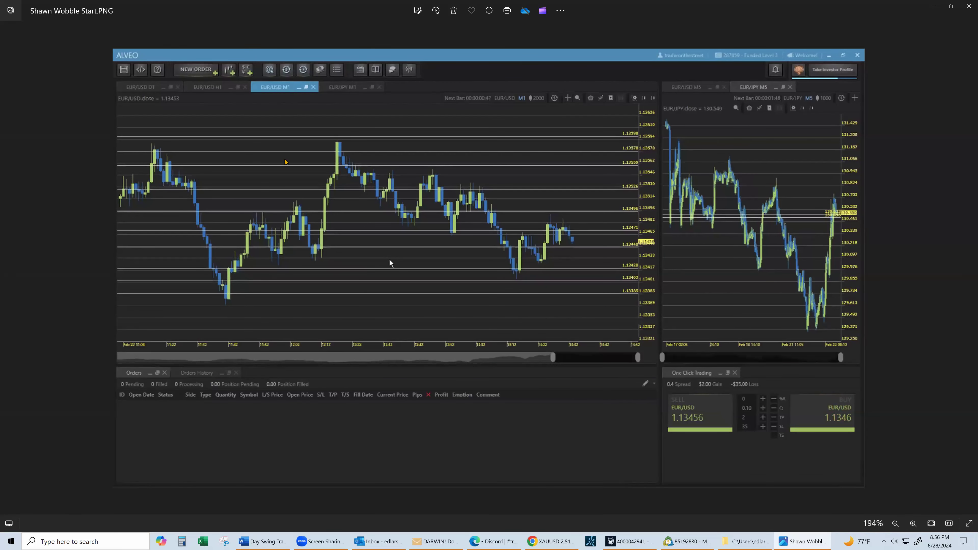
pyautogui.scroll(1, 330, 252)
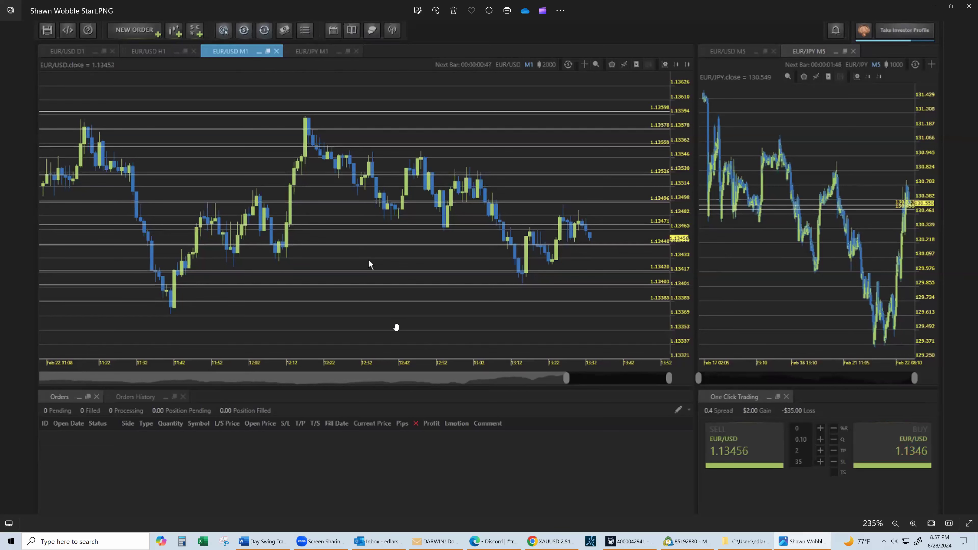
pyautogui.scroll(-4, 394, 328)
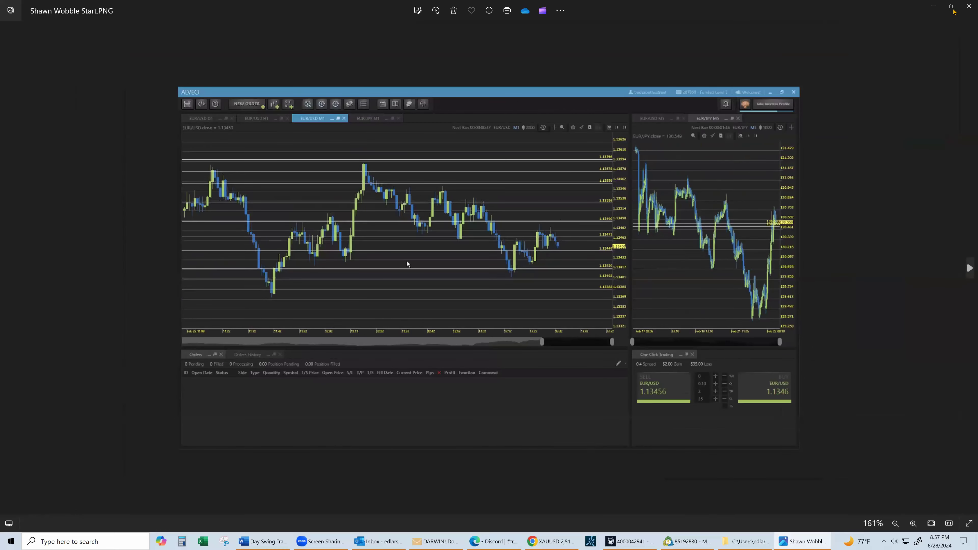
pyautogui.click(969, 6)
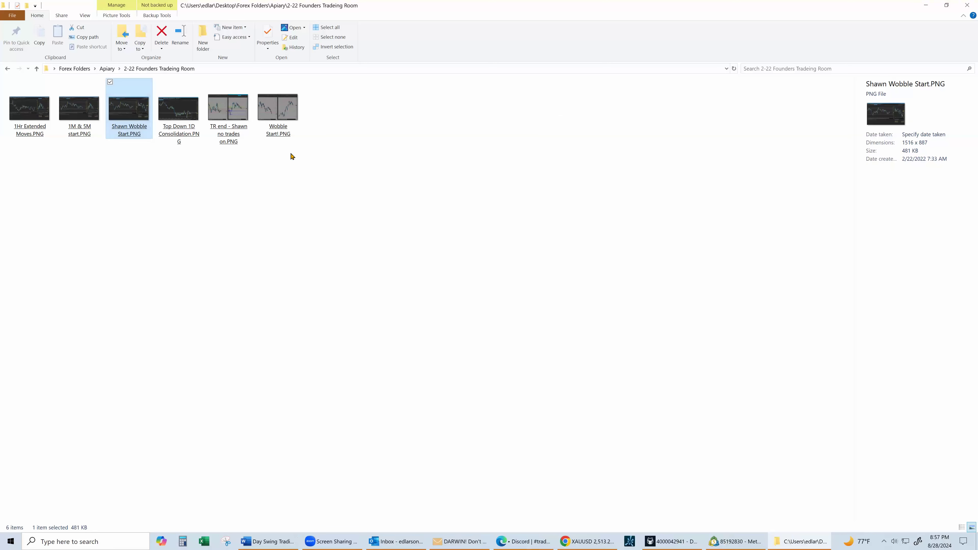
# Open TR end - Shawn no trades on.PNG and examine its EUR/USD M1 and M5 charts enlarged
pyautogui.click(239, 111)
pyautogui.doubleClick(239, 111)
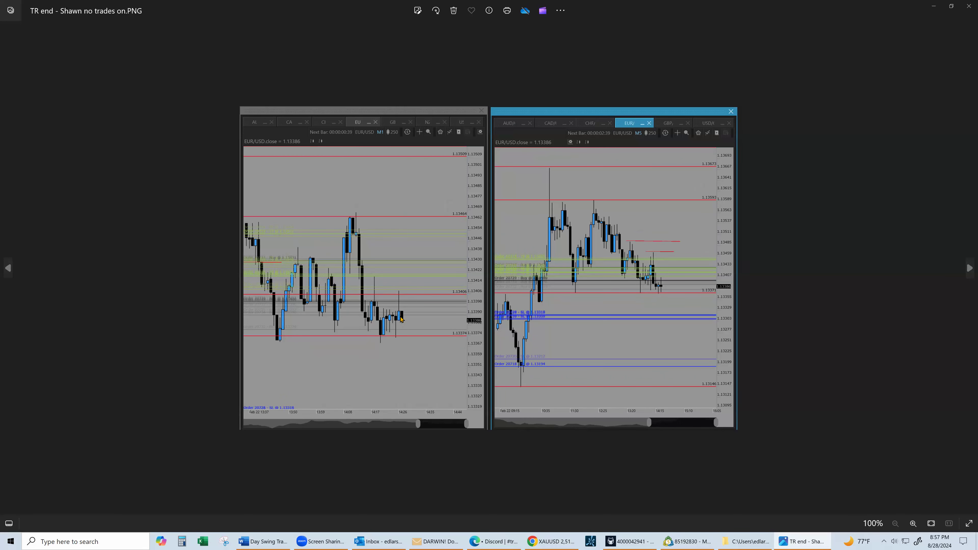
pyautogui.scroll(1, 806, 282)
pyautogui.scroll(1, 805, 282)
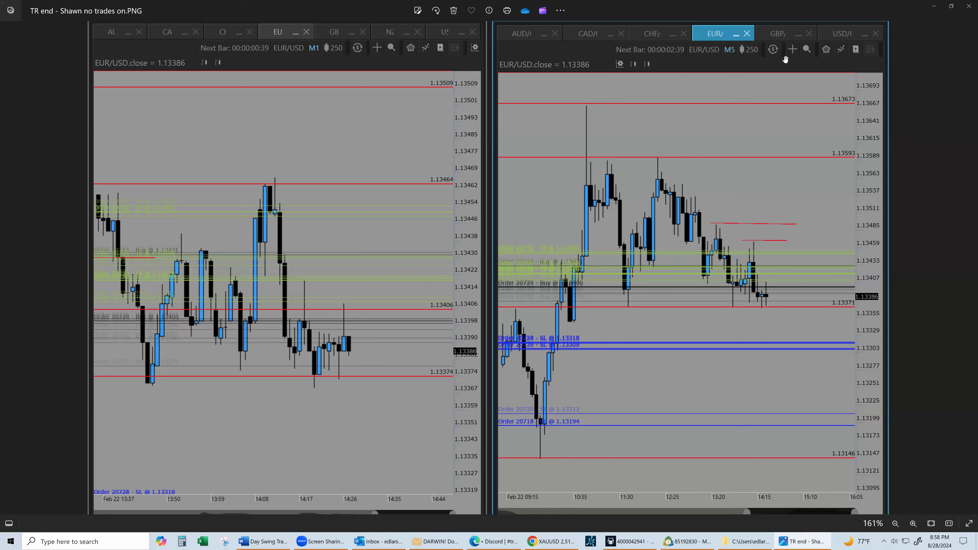
# Clear the desktop by closing the chart image, the Explorer folder, the MetaTrader terminal and the Outlook windows
pyautogui.click(952, 7)
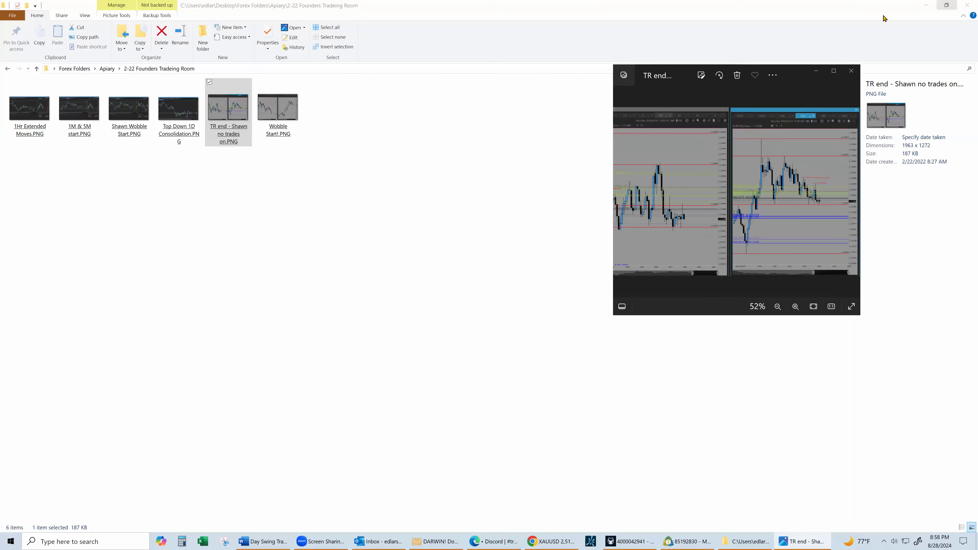
pyautogui.click(966, 7)
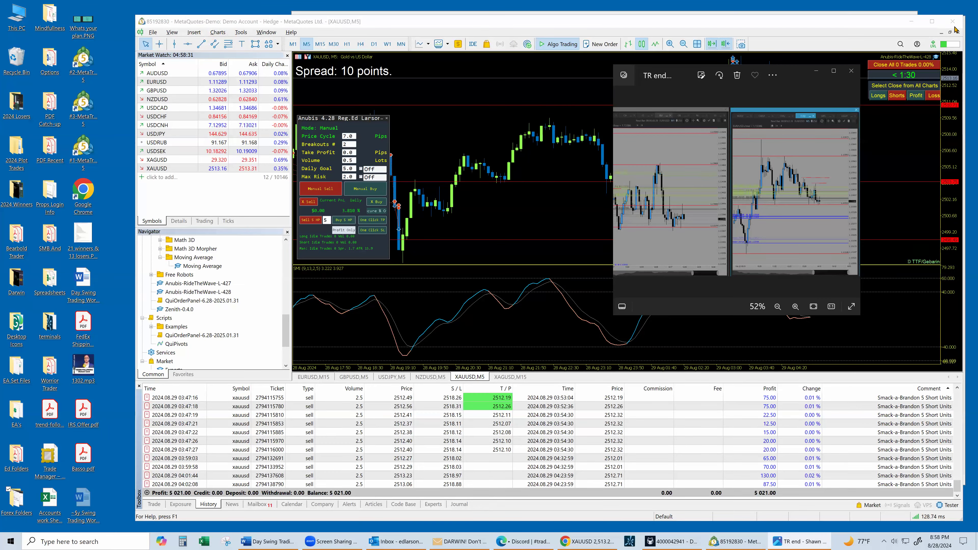
pyautogui.click(954, 27)
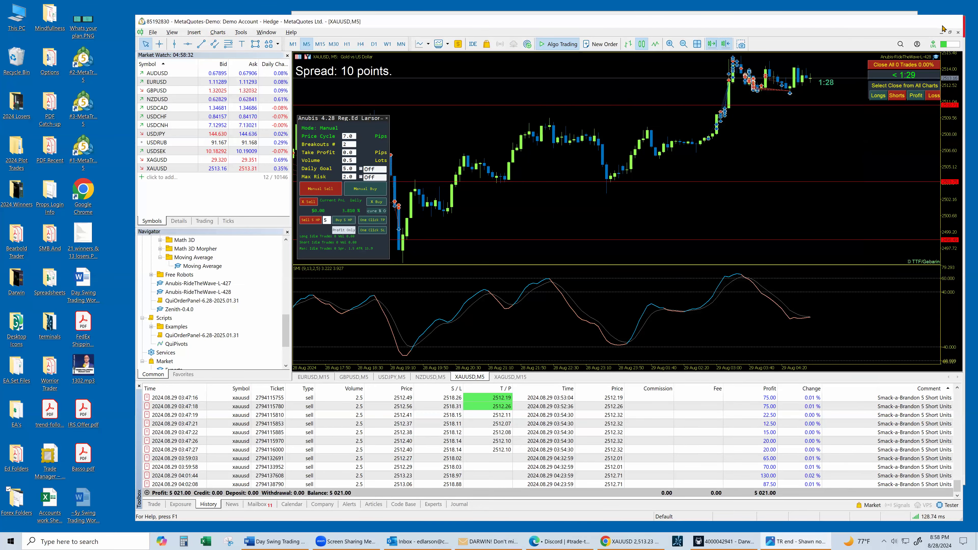
pyautogui.click(944, 29)
pyautogui.click(851, 70)
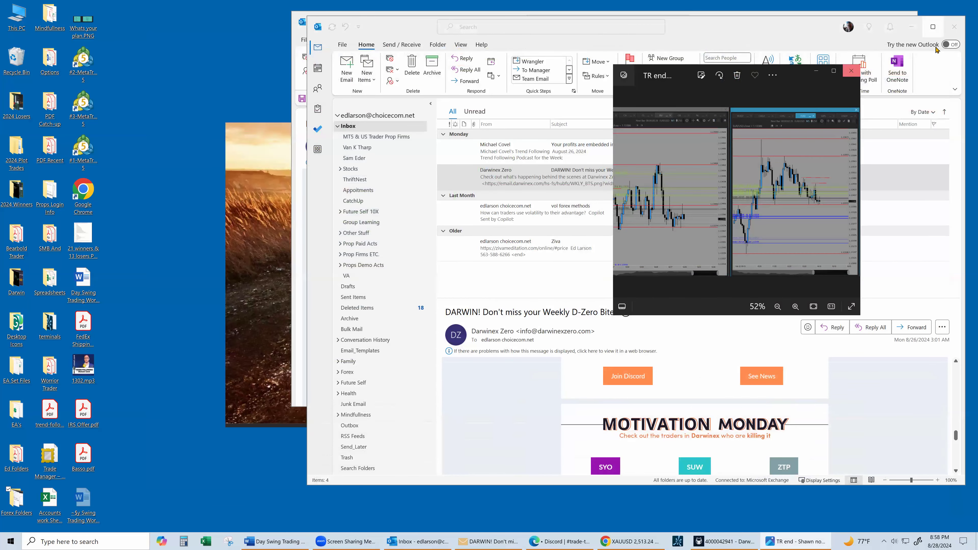
pyautogui.click(944, 31)
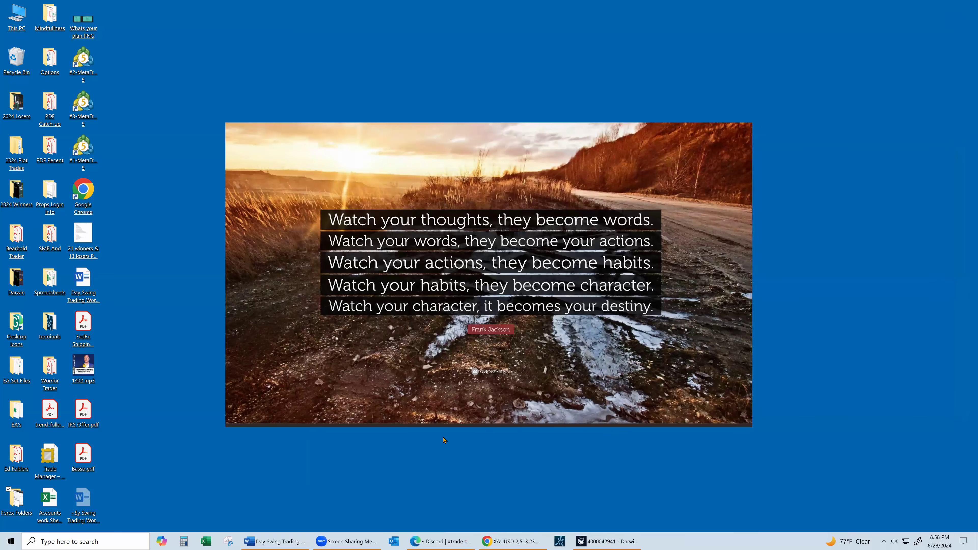
# Switch to Discord and look through the bot-central channel messages on the Trade the Fund server
pyautogui.click(435, 541)
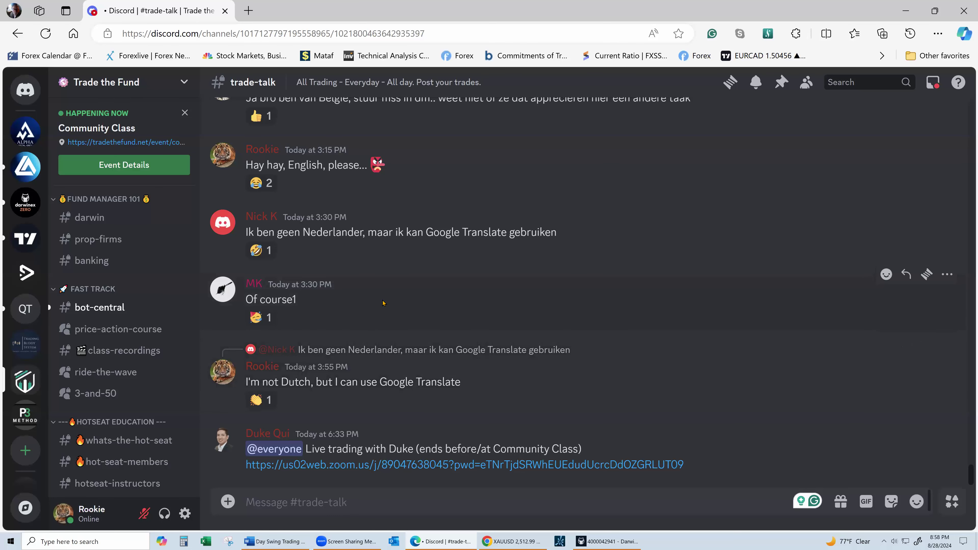
pyautogui.click(108, 308)
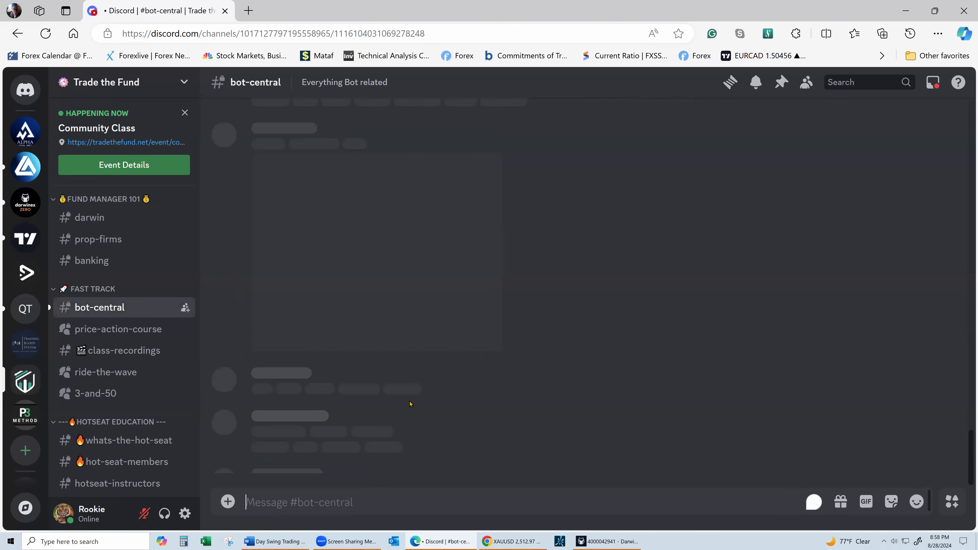
pyautogui.scroll(5, 410, 403)
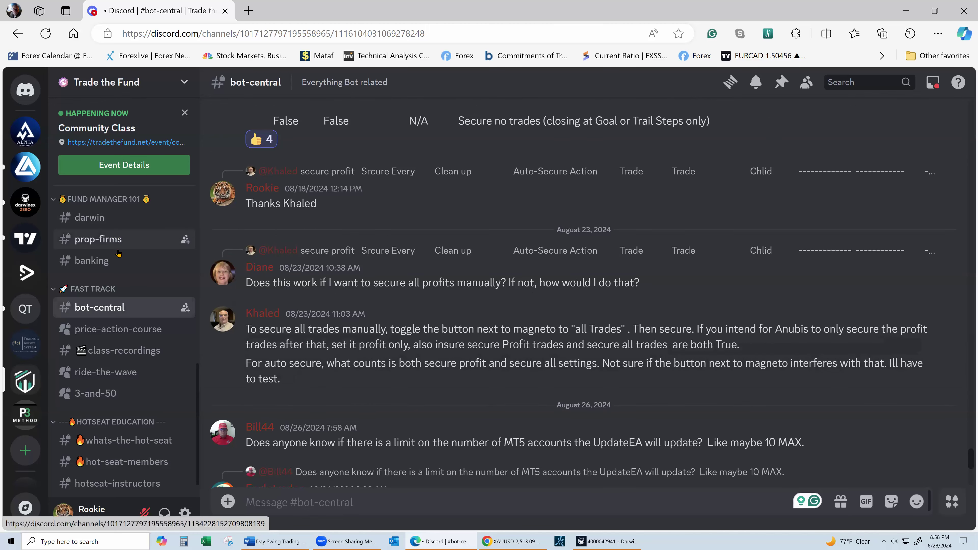
# Open the trade-talk channel and look back through today's posts for chart screenshots and trade discussion
pyautogui.scroll(4, 119, 253)
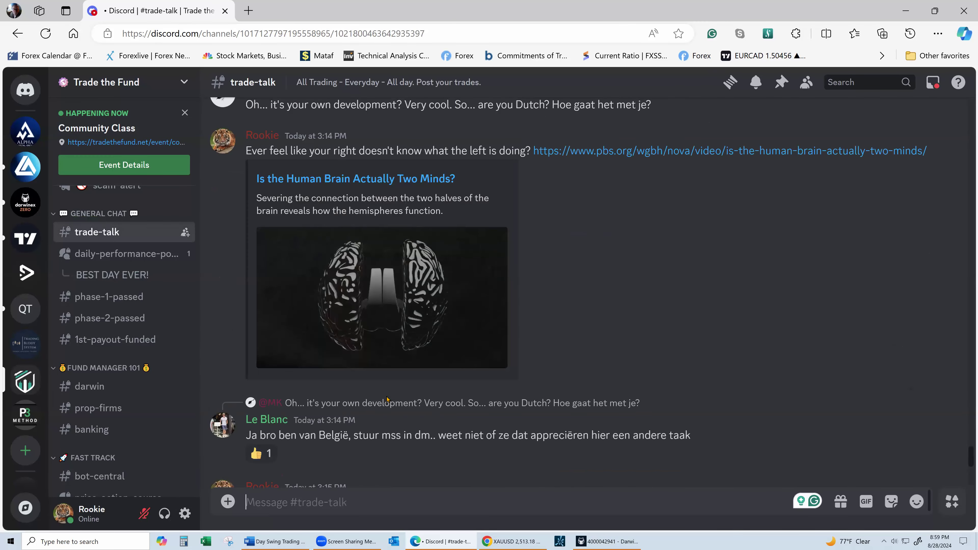
pyautogui.scroll(10, 386, 399)
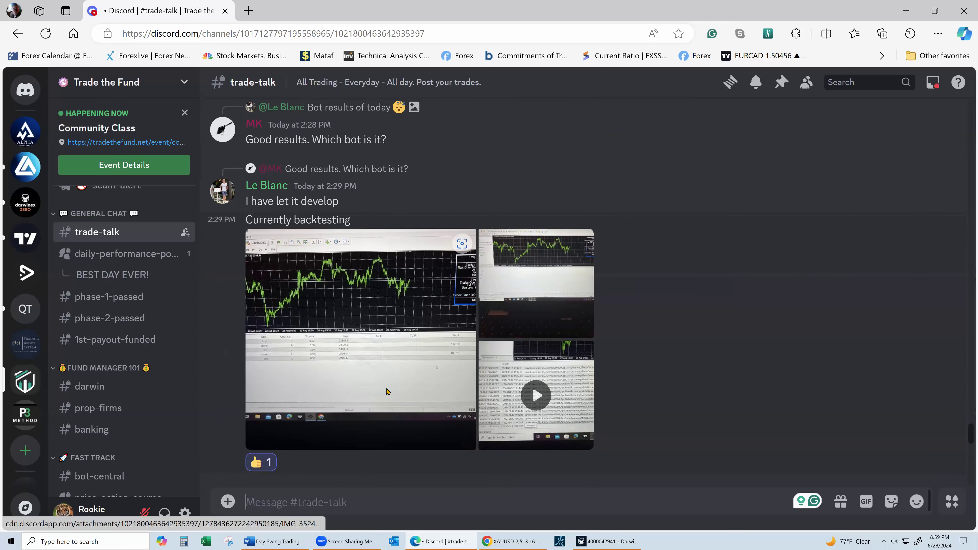
pyautogui.scroll(15, 387, 392)
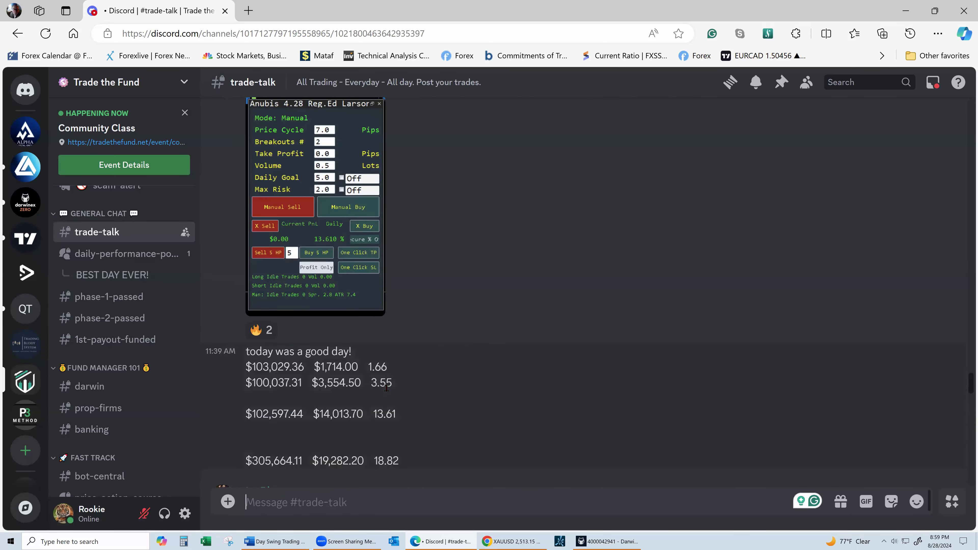
pyautogui.scroll(15, 387, 391)
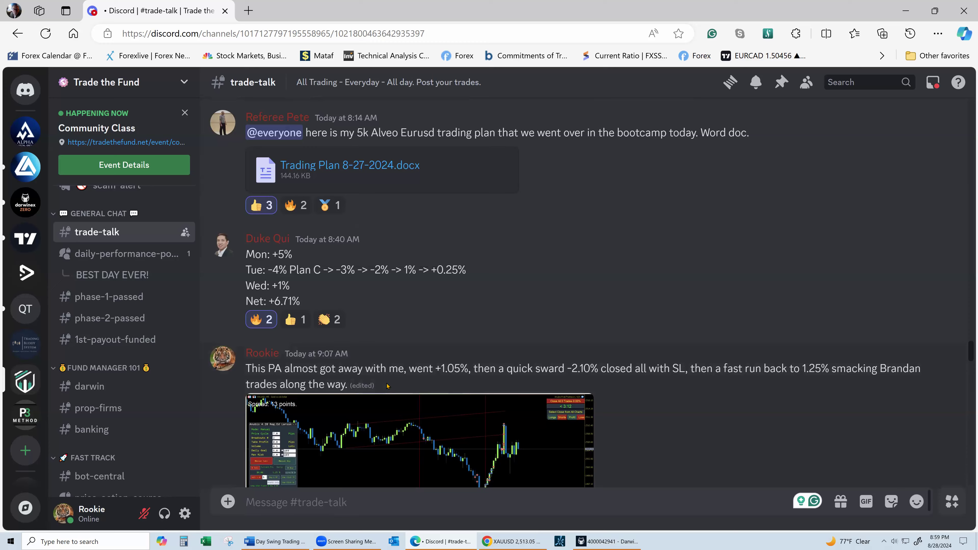
pyautogui.scroll(10, 387, 386)
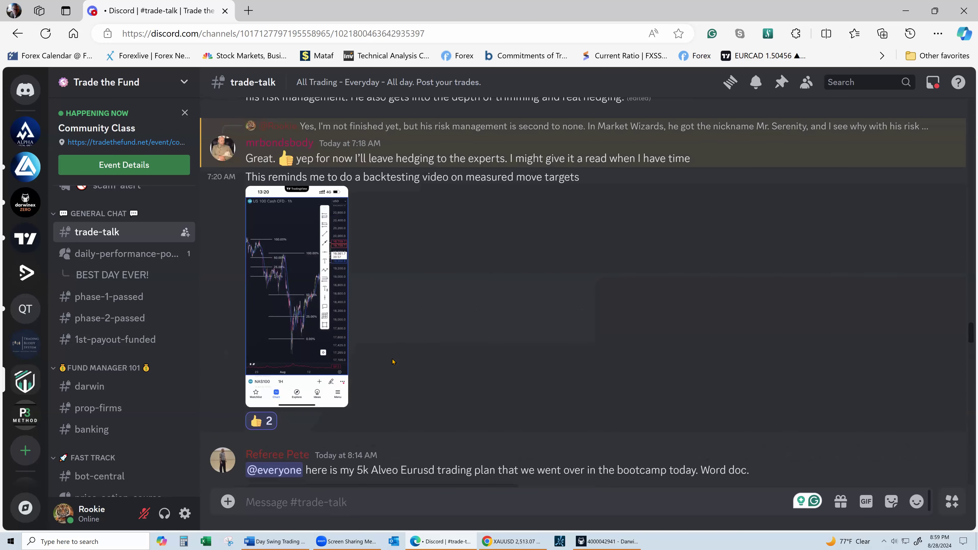
pyautogui.scroll(15, 391, 363)
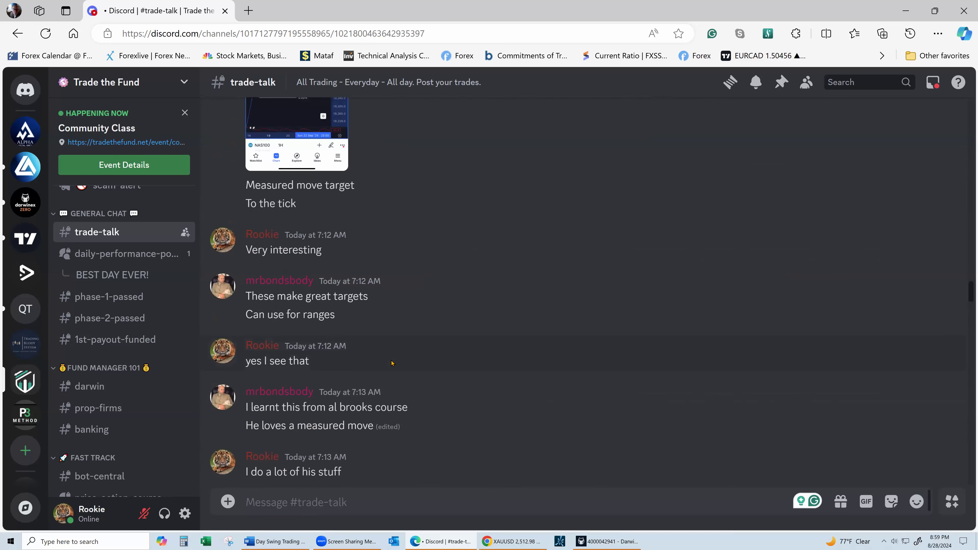
pyautogui.scroll(5, 392, 363)
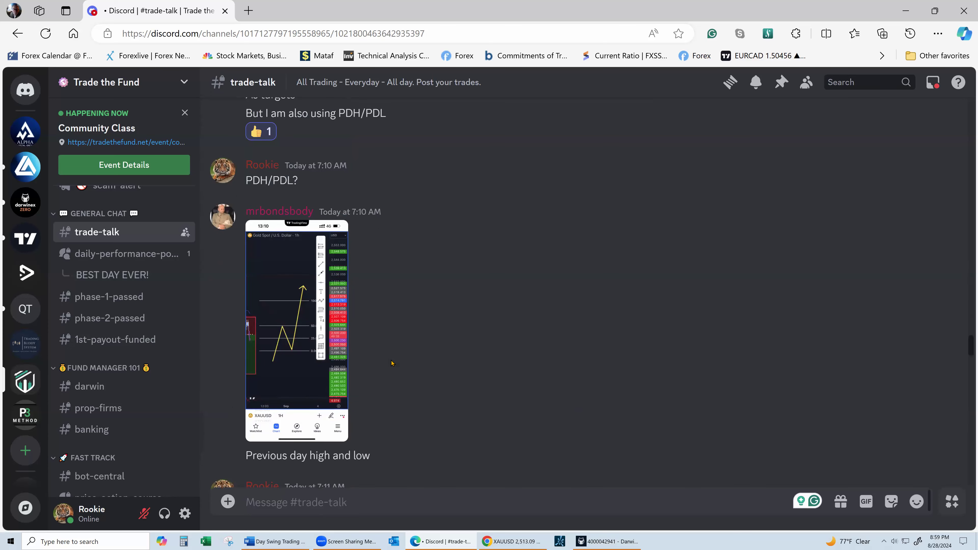
pyautogui.scroll(15, 393, 358)
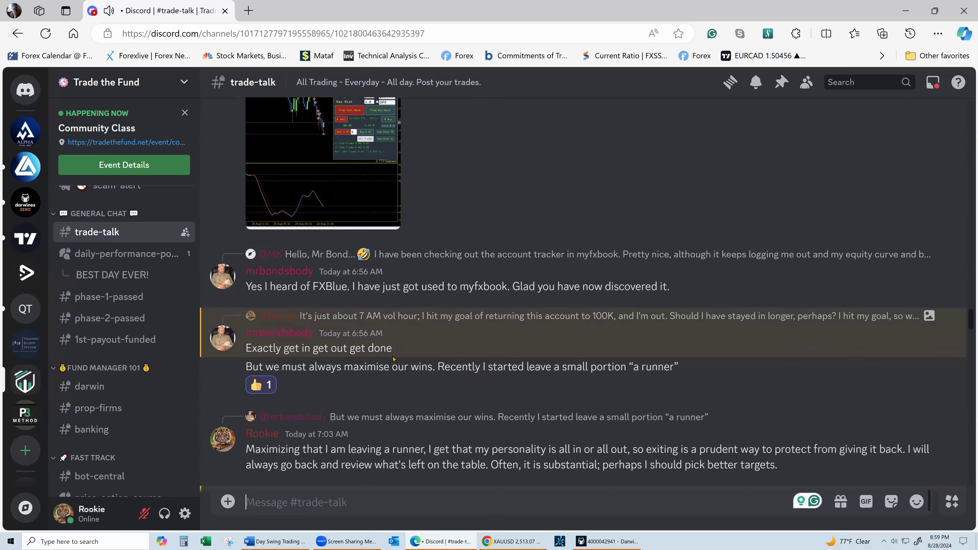
pyautogui.scroll(5, 393, 359)
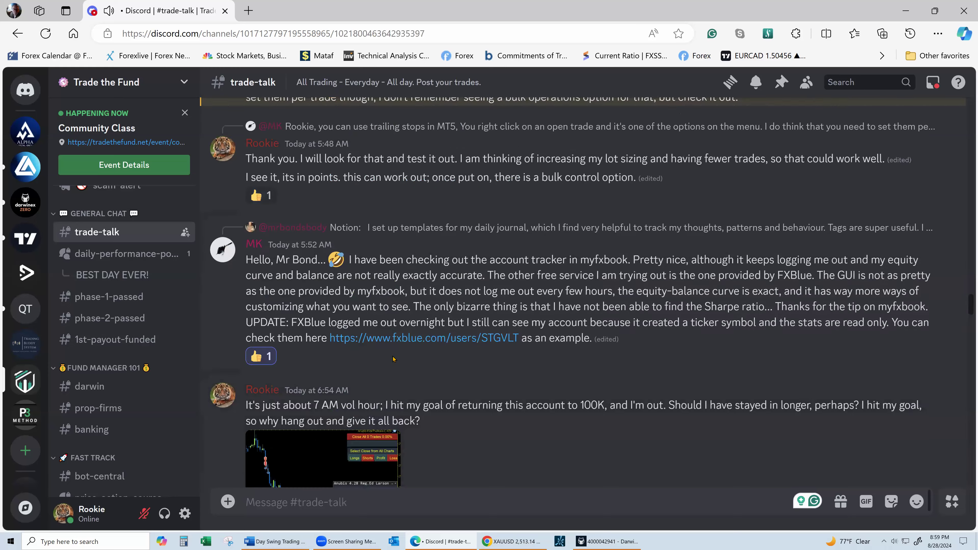
pyautogui.scroll(7, 393, 359)
# Return through the trade-talk history to the 11:39 AM "today was a good day!" account results post
pyautogui.scroll(-20, 393, 358)
pyautogui.scroll(-15, 396, 355)
pyautogui.scroll(-11, 395, 355)
pyautogui.scroll(-5, 395, 355)
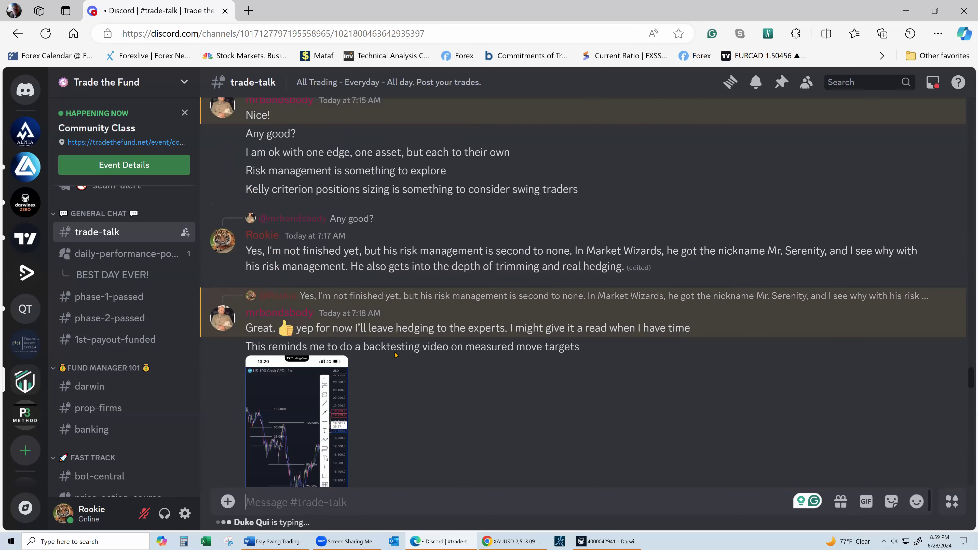
pyautogui.scroll(-11, 395, 355)
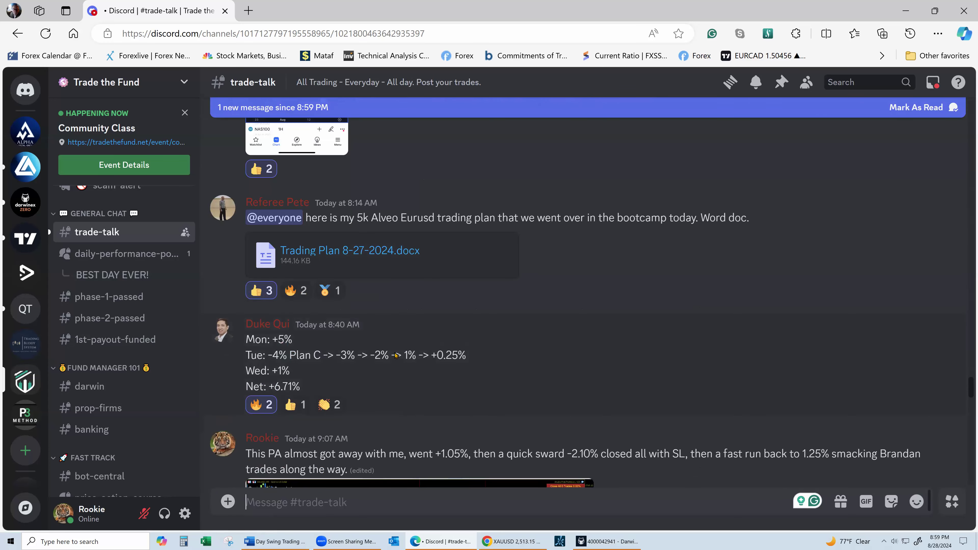
pyautogui.scroll(-6, 395, 355)
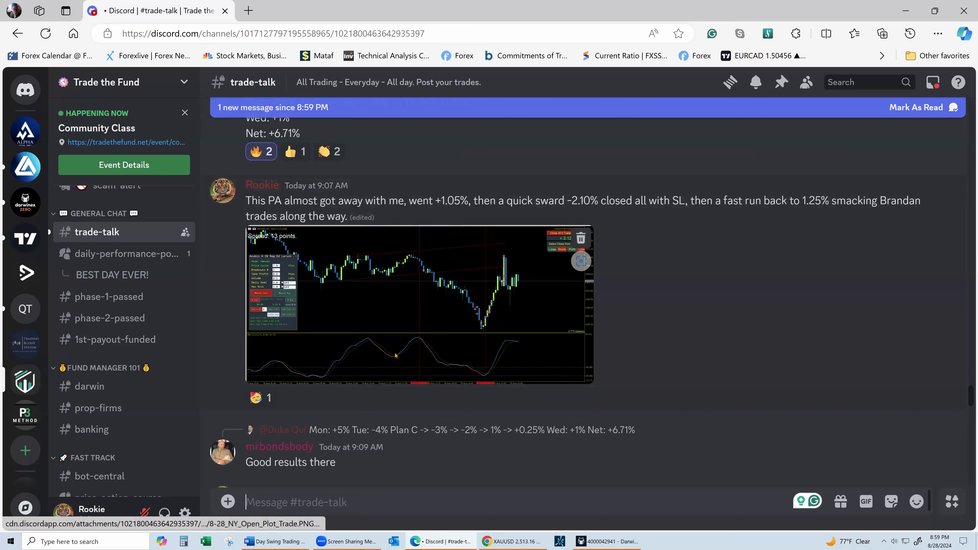
pyautogui.scroll(-2, 396, 357)
pyautogui.scroll(-8, 396, 357)
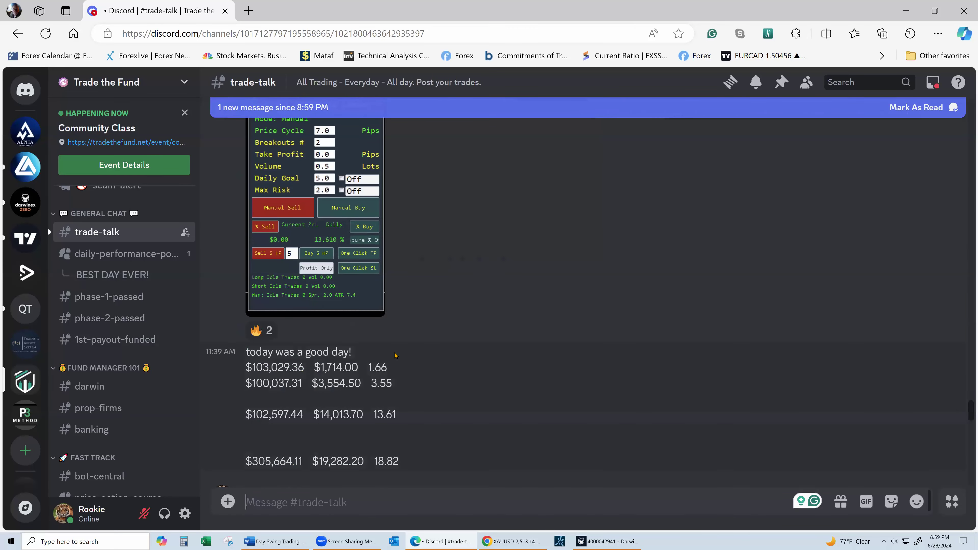
# Review the trading panel screenshot and the 11:39 AM account results post, and mark the trade-talk channel as read
pyautogui.scroll(2, 450, 339)
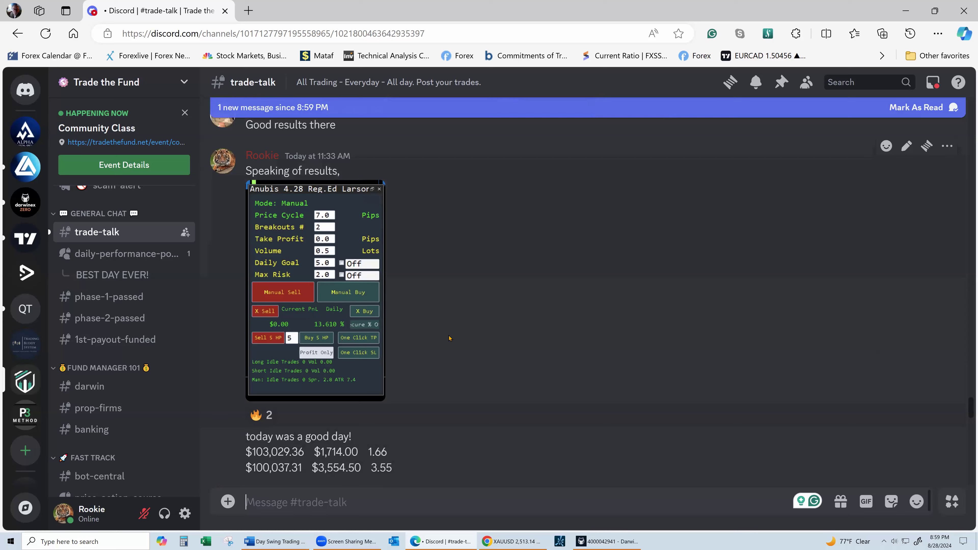
pyautogui.scroll(-2, 449, 339)
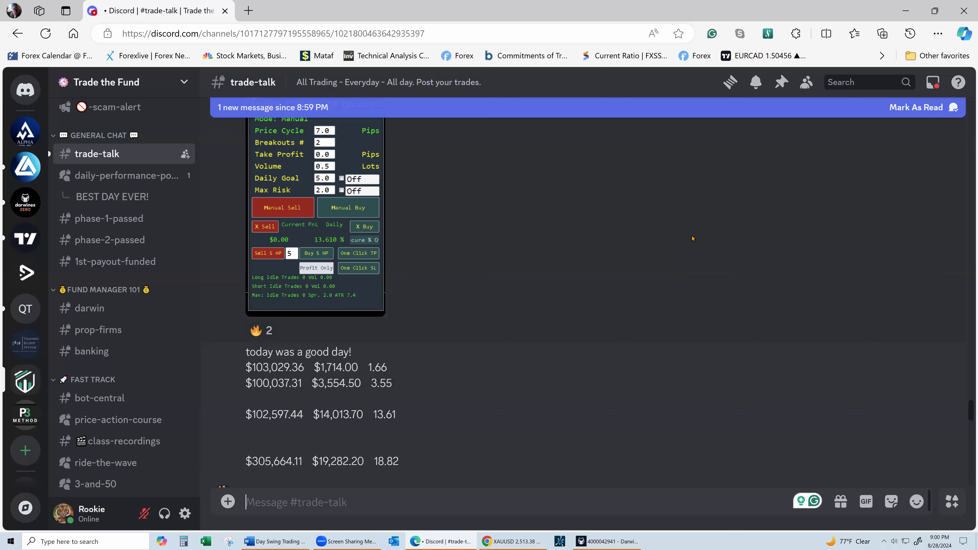
pyautogui.scroll(2, 689, 239)
pyautogui.scroll(-2, 692, 239)
pyautogui.click(900, 113)
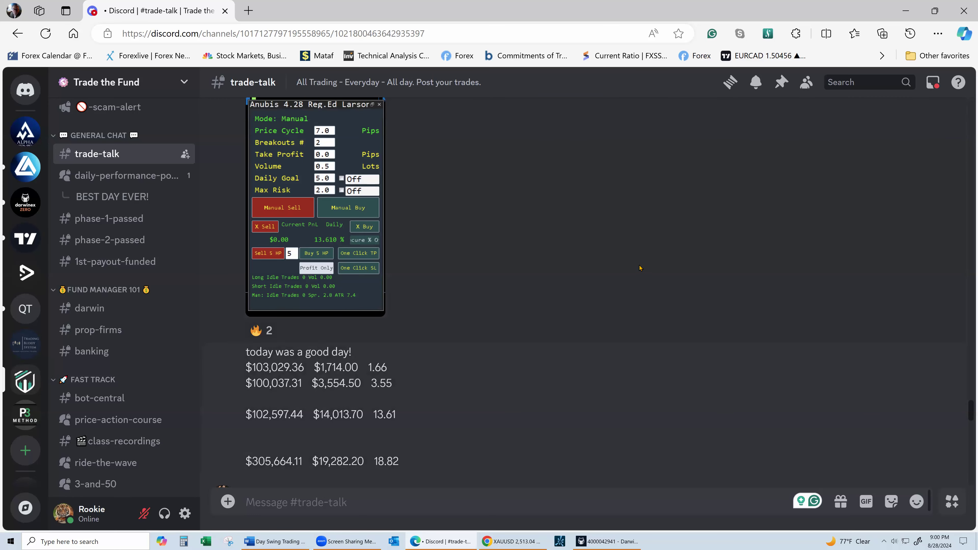
# Look ahead at the early-afternoon trade-talk posts and return to the 11:39 AM account results post
pyautogui.scroll(-8, 641, 268)
pyautogui.scroll(-10, 642, 268)
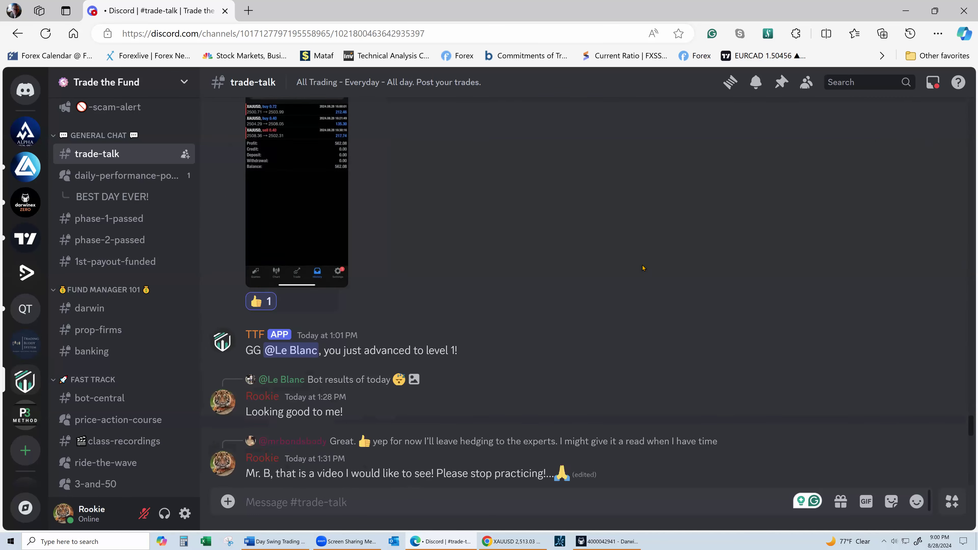
pyautogui.scroll(15, 659, 266)
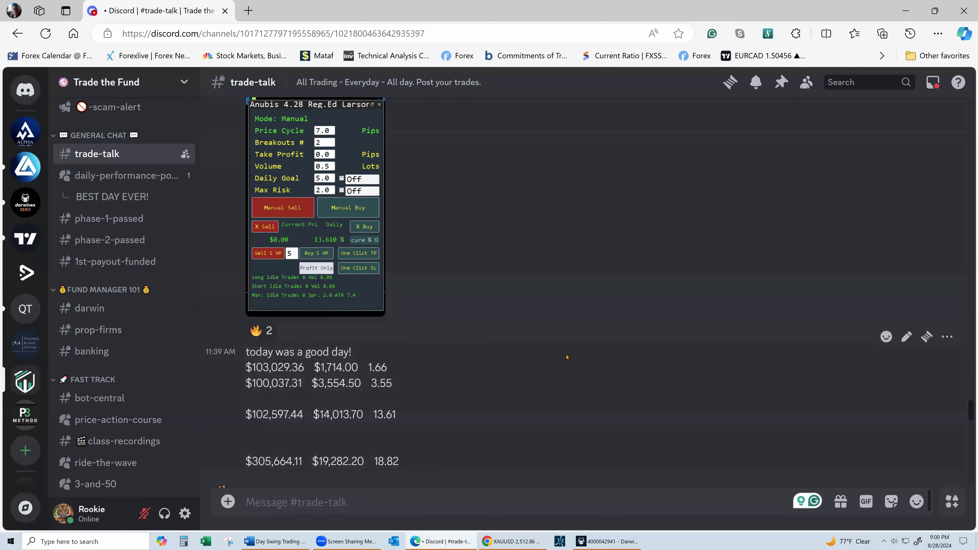
# Go to the newest trade-talk post, the 8:59 PM "1:1 Risk:Reward, +1.25%" chart, and add a thumbs-up reaction
pyautogui.scroll(-15, 565, 357)
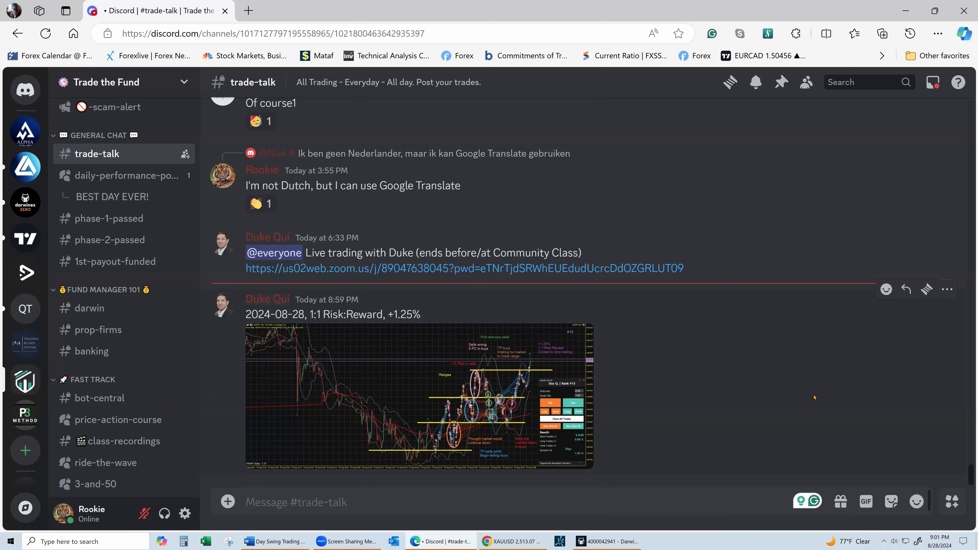
pyautogui.click(885, 289)
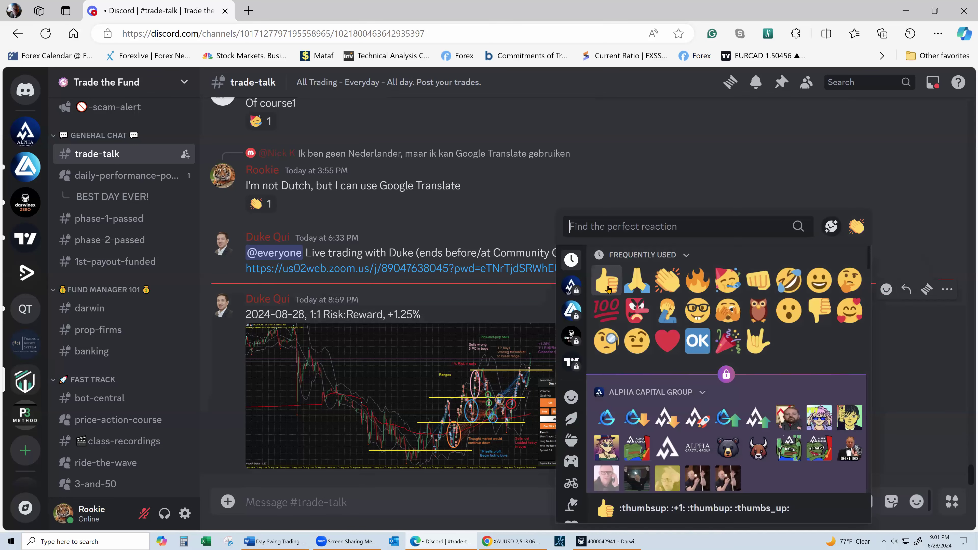
pyautogui.press('Return')
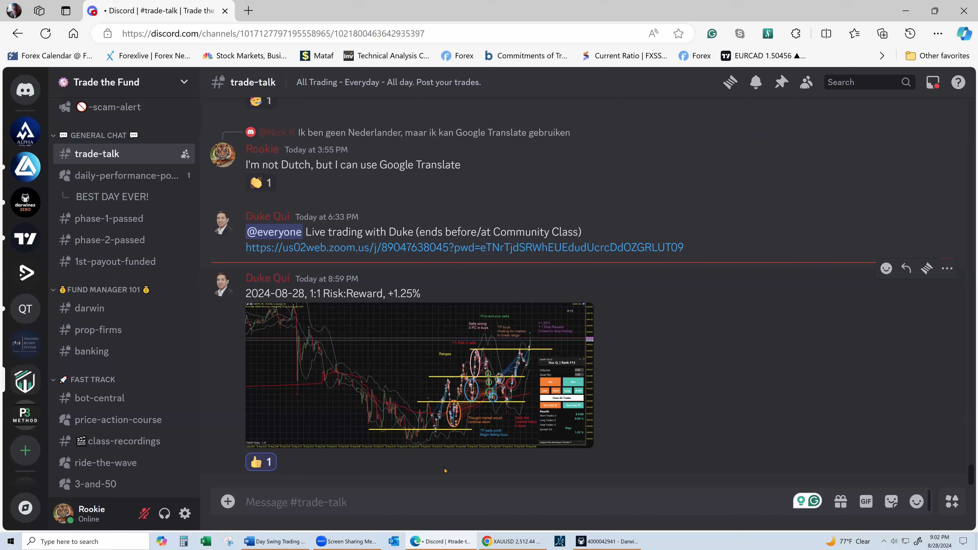
# View the annotated USDJPY chart from the 8:59 PM post at enlarged size, and return to the channel
pyautogui.scroll(5, 468, 385)
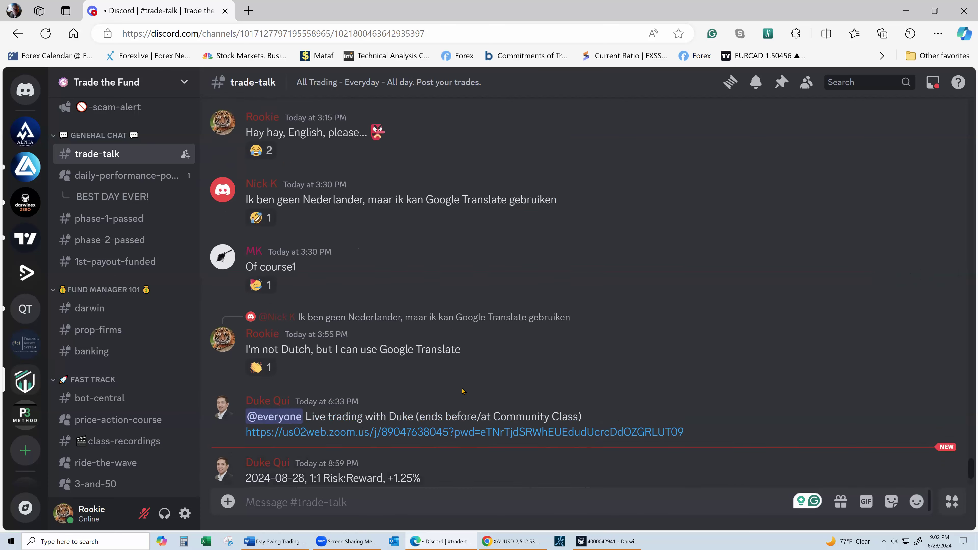
pyautogui.scroll(-5, 462, 391)
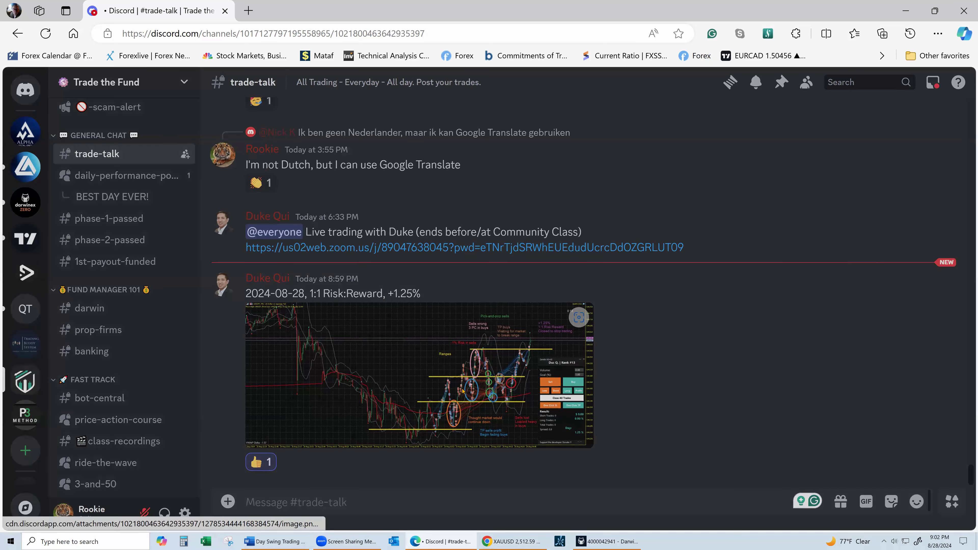
pyautogui.click(463, 390)
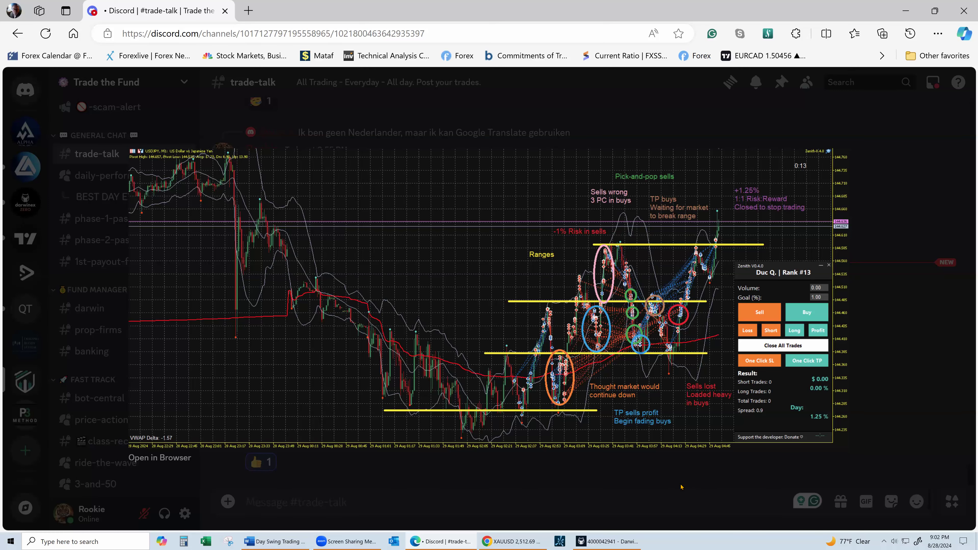
pyautogui.click(671, 489)
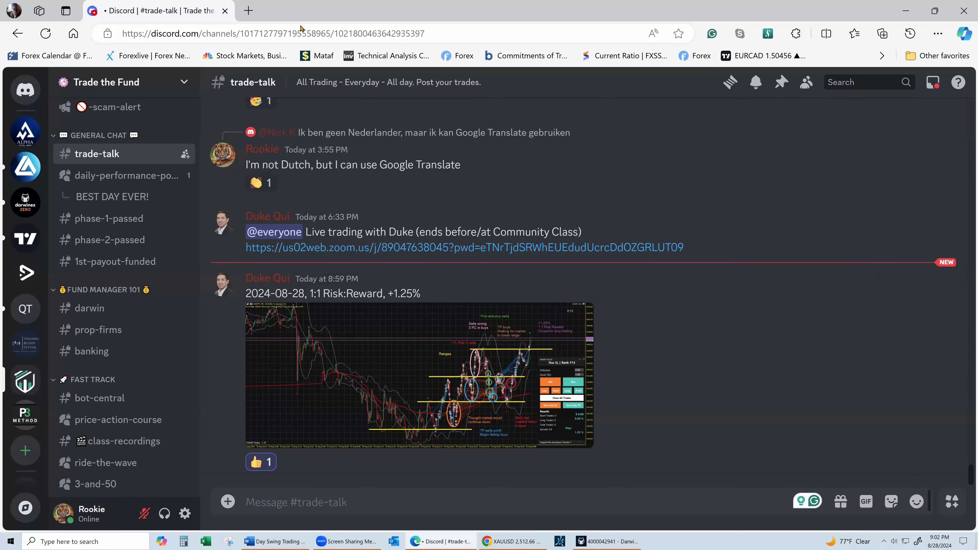
# Open the Trade The Fund website in a new browser tab and load its Leaderboards page
pyautogui.click(249, 11)
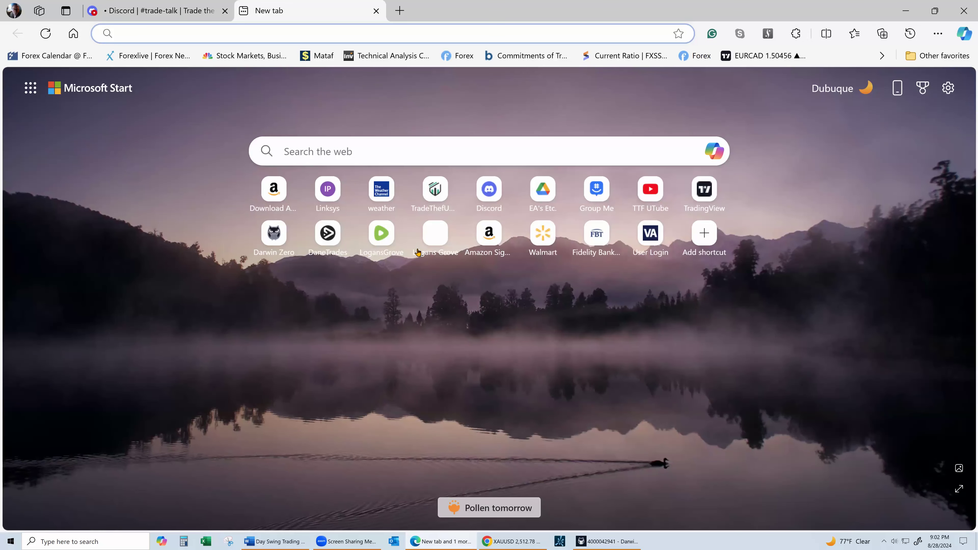
pyautogui.click(427, 188)
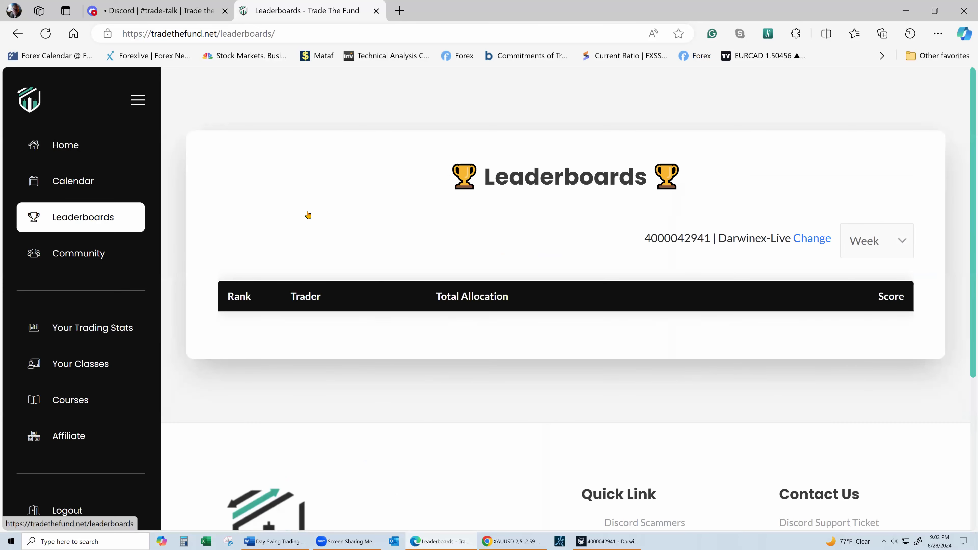
pyautogui.scroll(-5, 389, 258)
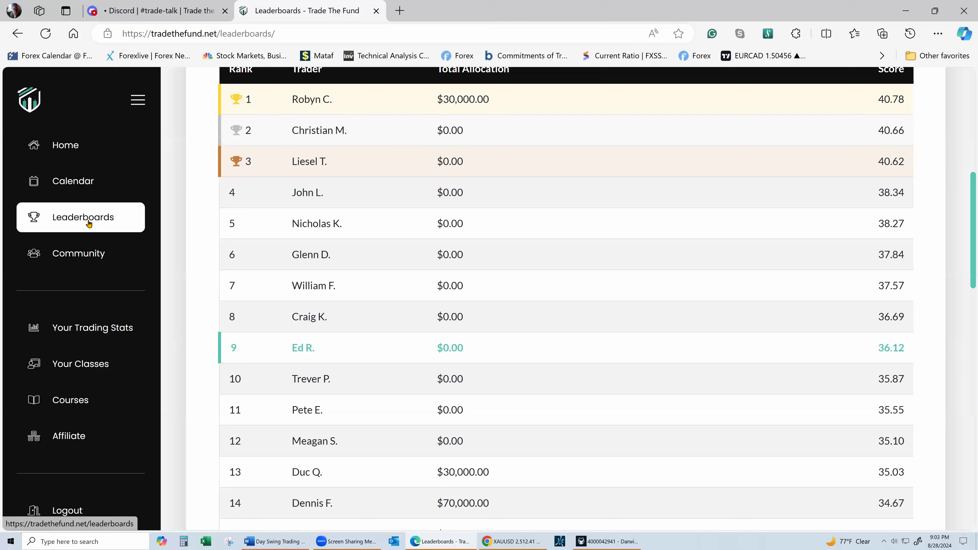
pyautogui.click(89, 224)
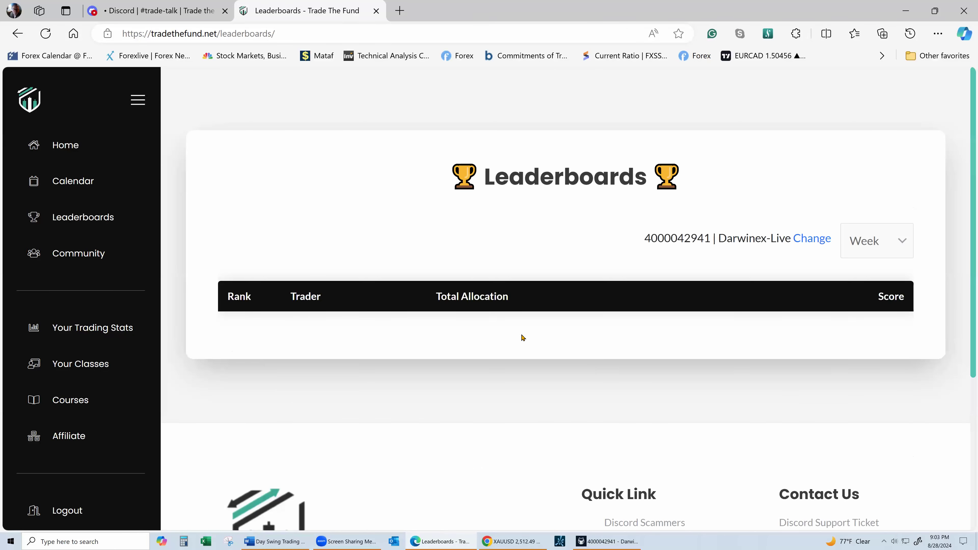
# Examine the weekly leaderboard rankings, scores and own statistics for the Darwinex-Live account, and close the Leaderboards page
pyautogui.scroll(-5, 522, 337)
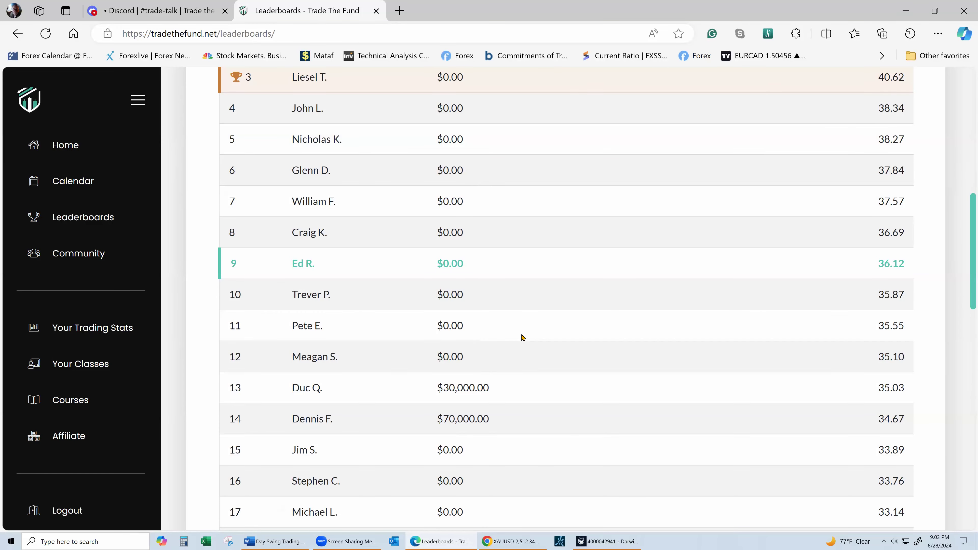
pyautogui.scroll(2, 522, 337)
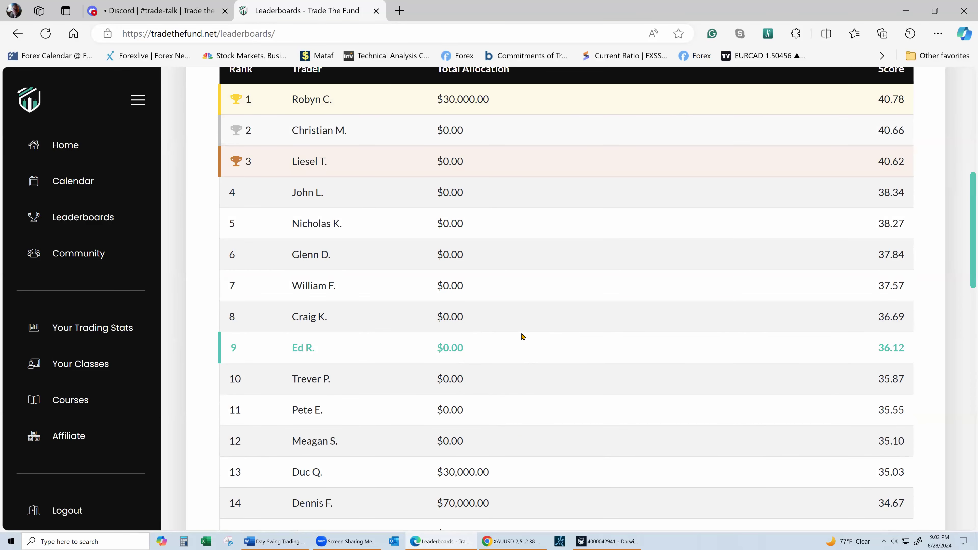
pyautogui.scroll(4, 535, 321)
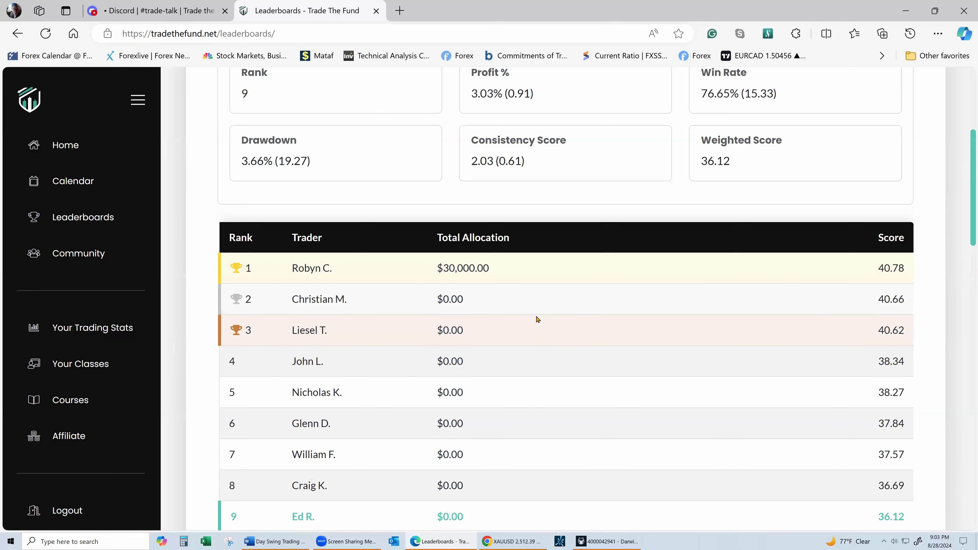
pyautogui.scroll(-4, 537, 319)
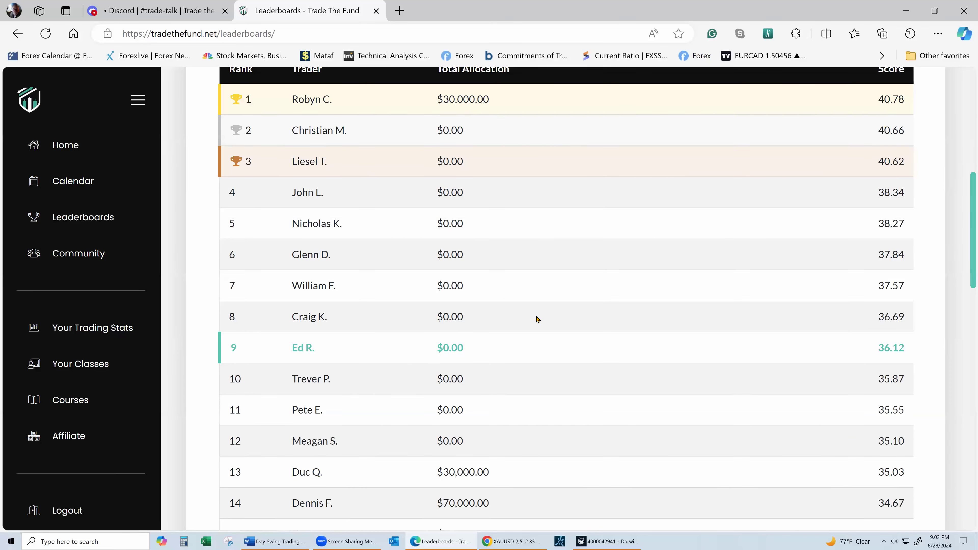
pyautogui.scroll(-10, 537, 319)
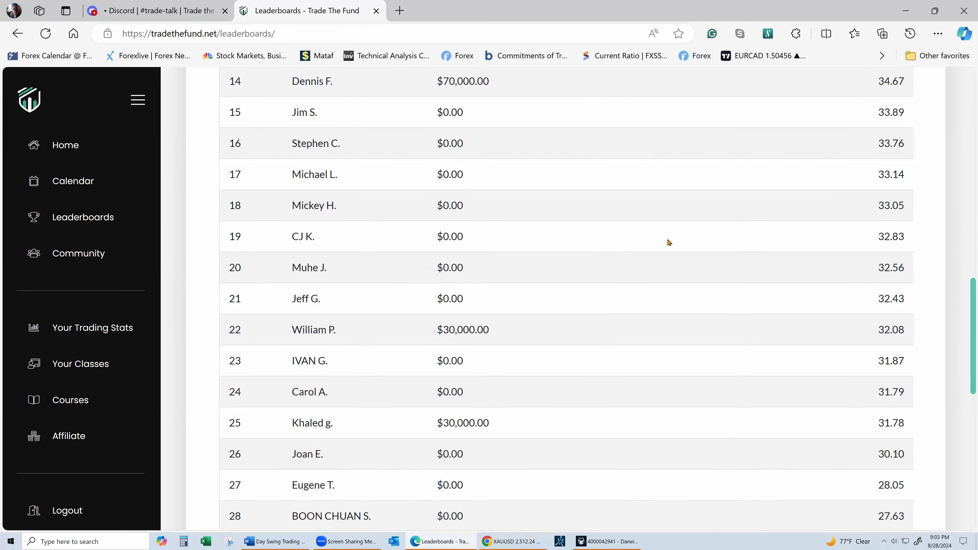
pyautogui.scroll(15, 454, 90)
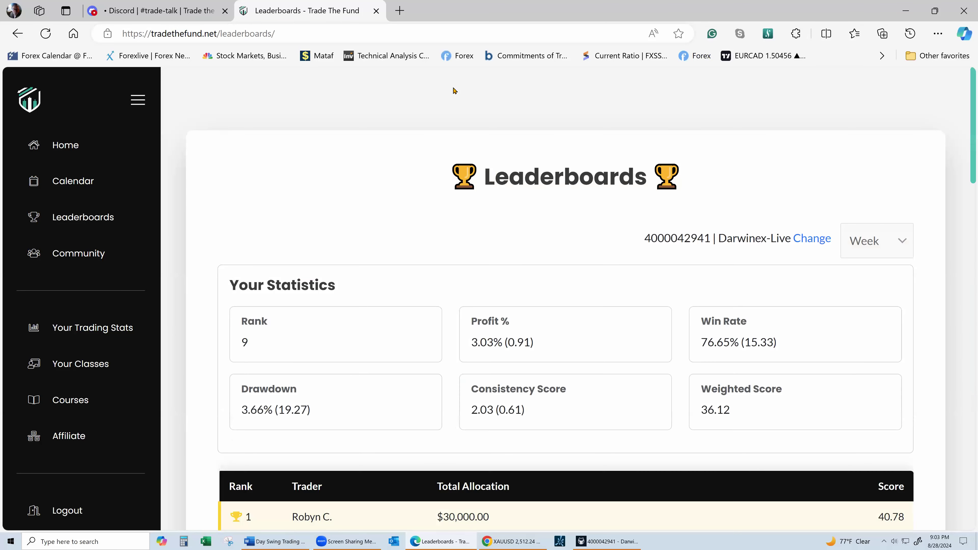
pyautogui.click(377, 11)
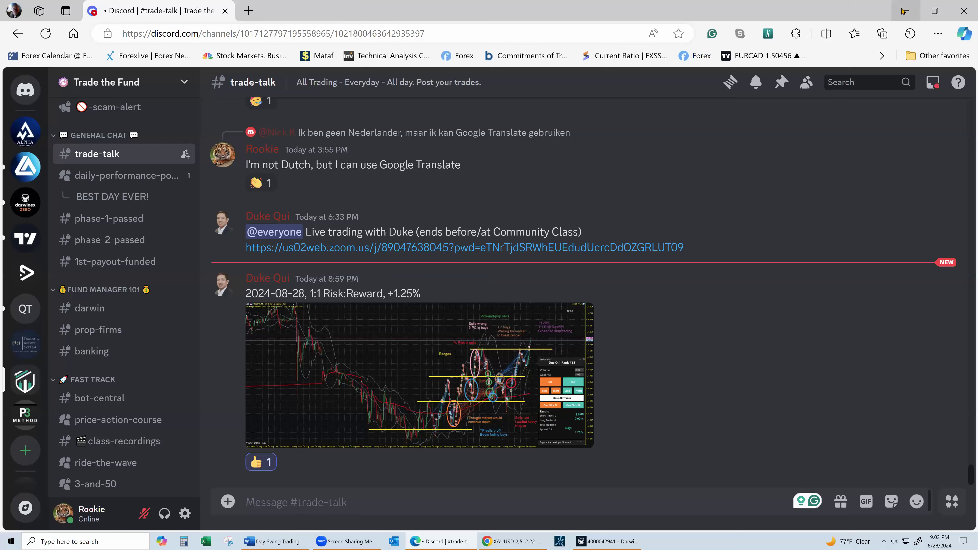
# From the desktop, open "The Key - Dennis.PNG" in the Trading Images folder of Forex Folders and maximize the image
pyautogui.press('super+d')
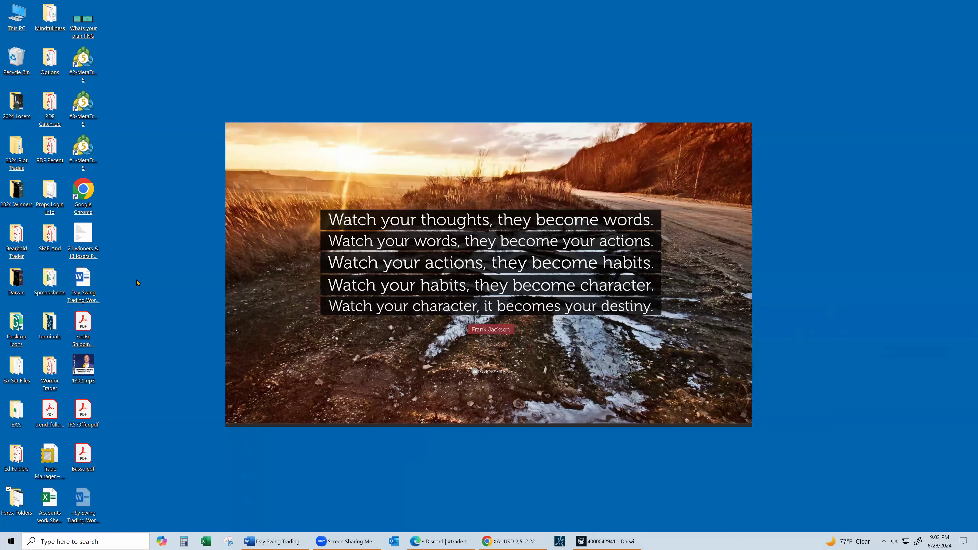
pyautogui.doubleClick(19, 504)
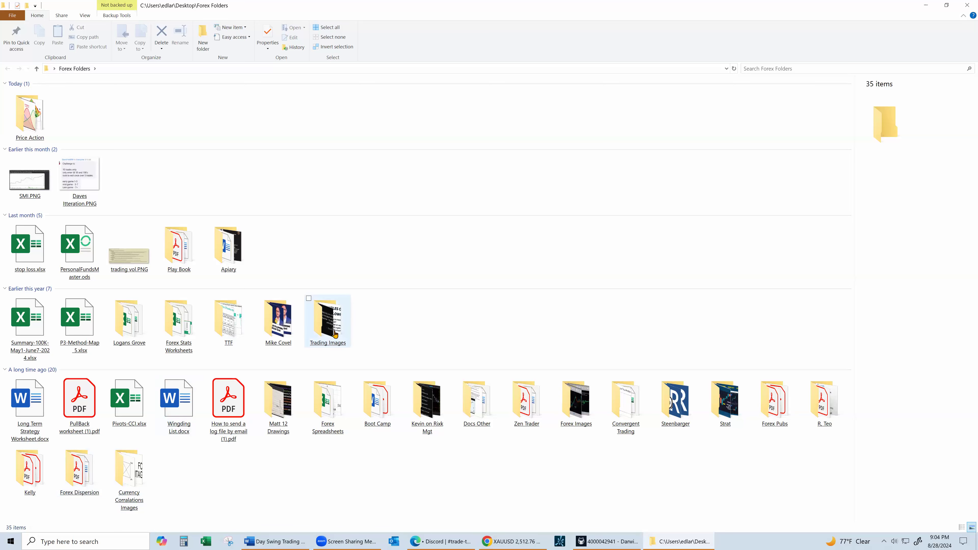
pyautogui.moveTo(335, 333)
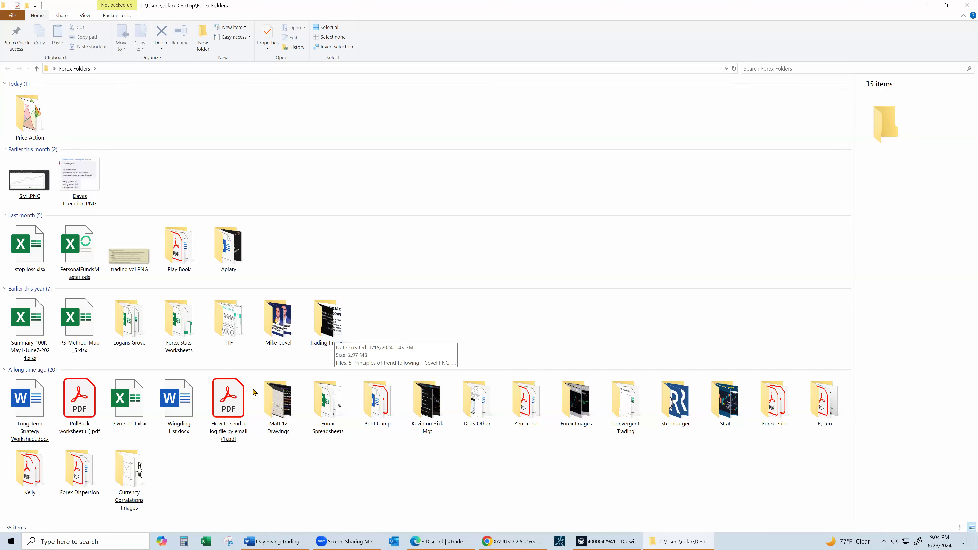
pyautogui.doubleClick(330, 327)
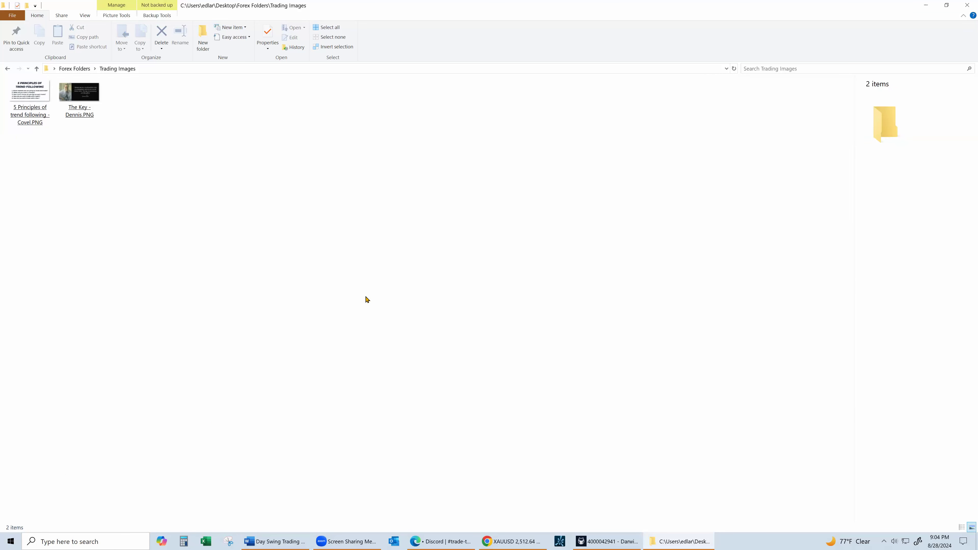
pyautogui.doubleClick(74, 97)
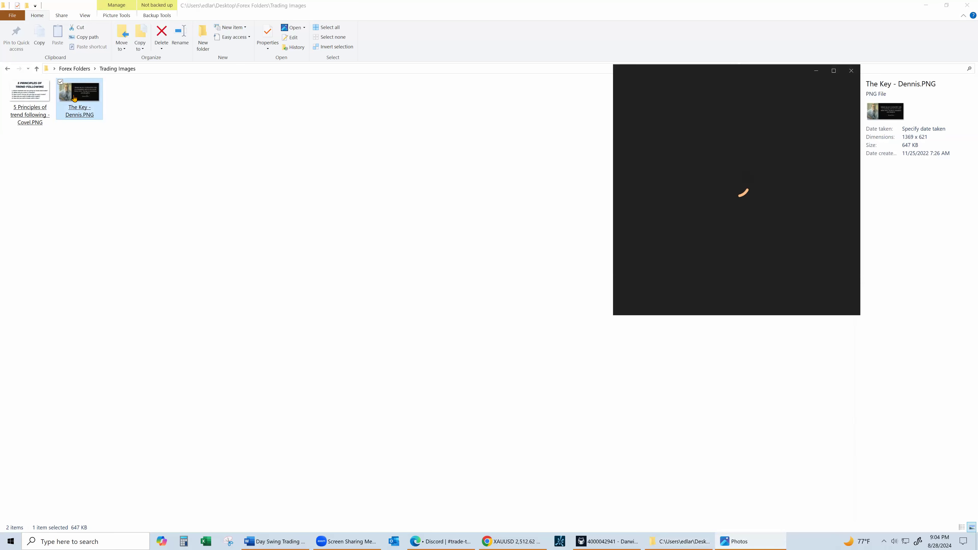
pyautogui.click(832, 71)
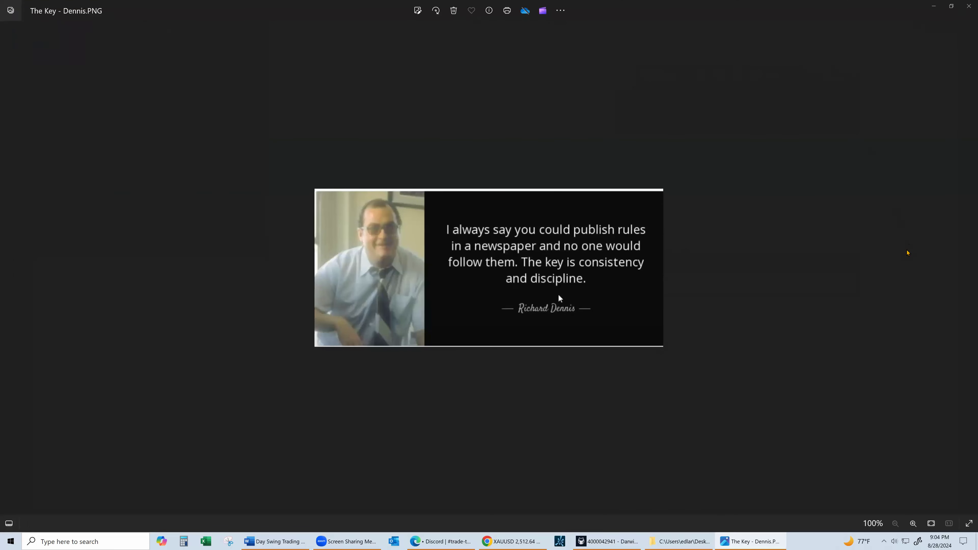